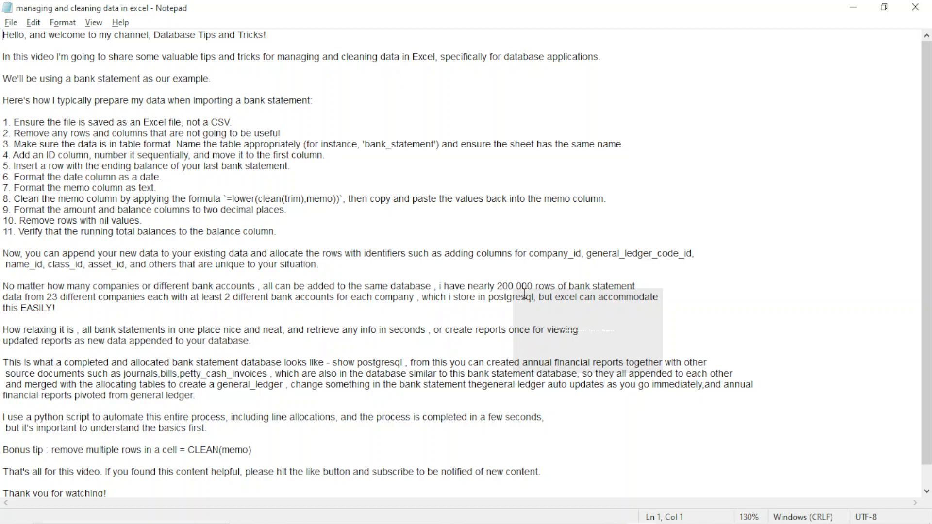
Switch from the notes file to the File Explorer window showing the project folder.
{"action": "key", "text": "alt+Tab"}
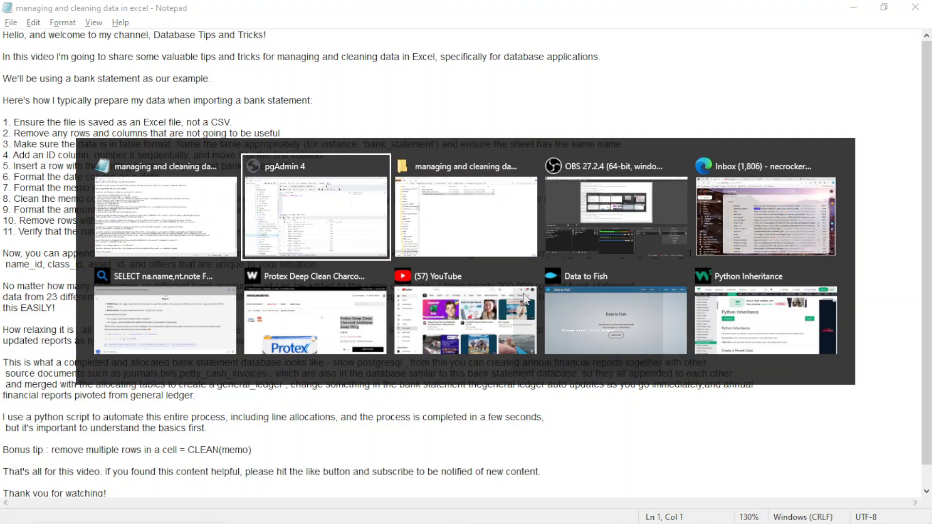
{"action": "key", "text": "alt+Tab"}
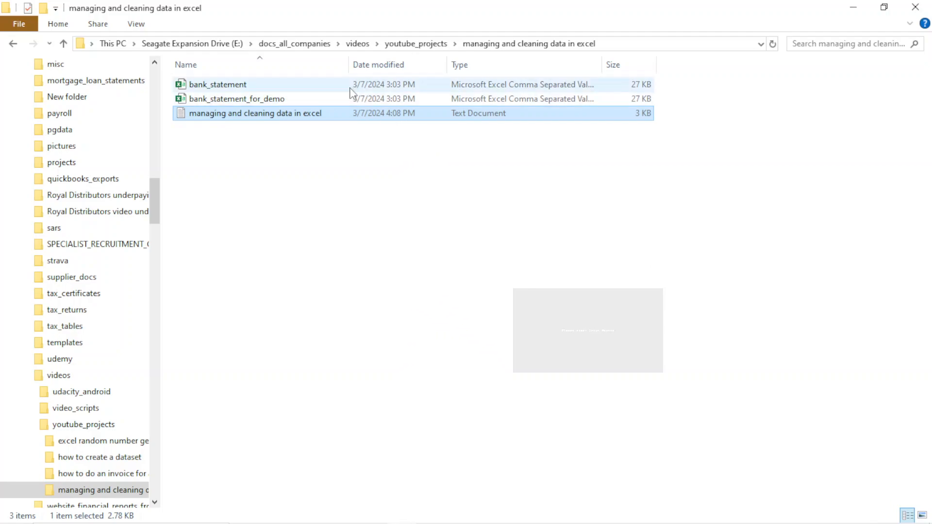
Delete the bank_statement_for_demo file from the folder.
{"action": "left_click", "coordinate": [275, 99]}
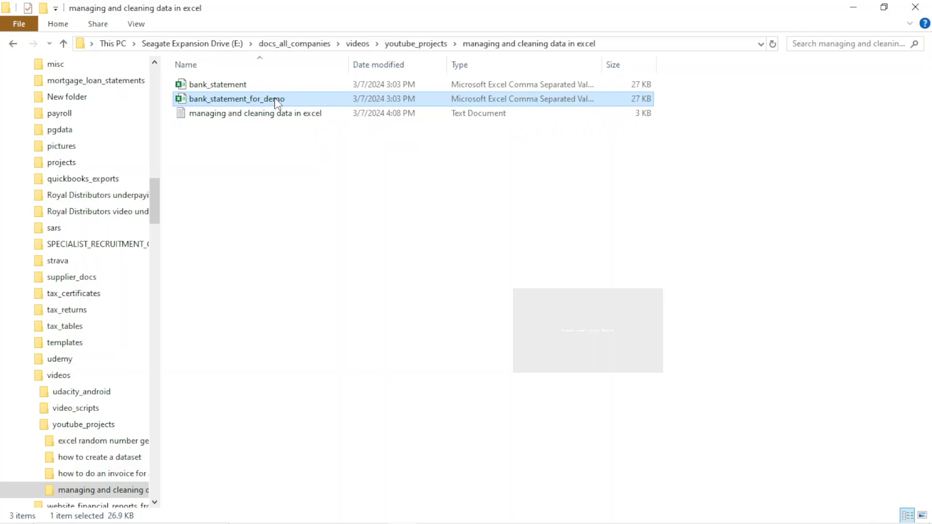
{"action": "right_click", "coordinate": [244, 100]}
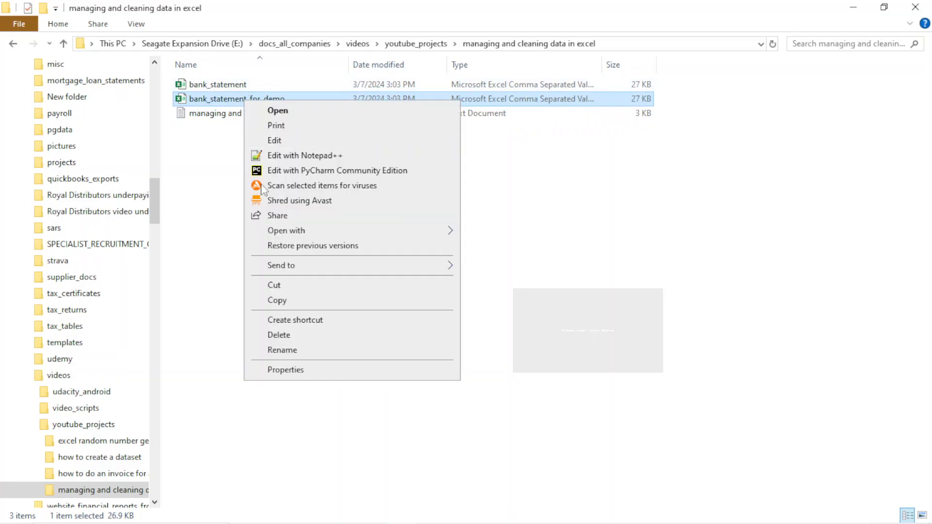
{"action": "left_click", "coordinate": [287, 339]}
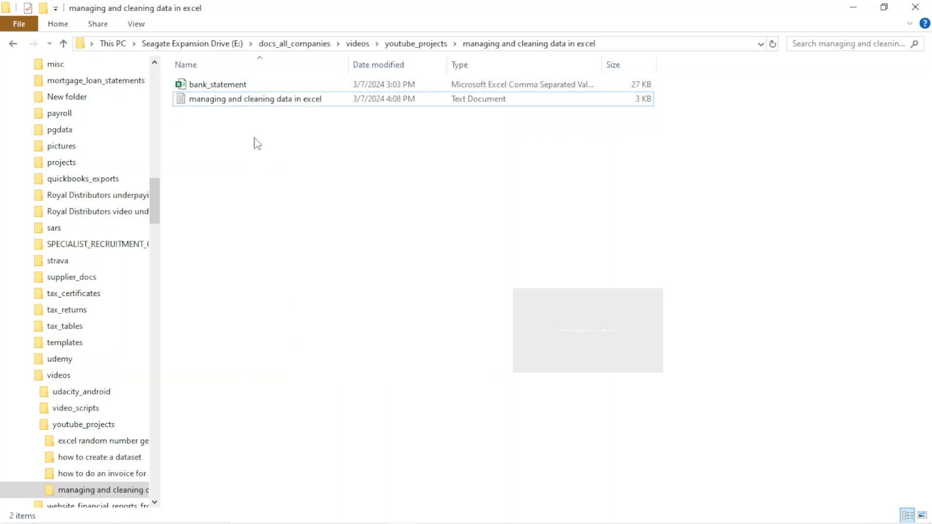
{"action": "left_click", "coordinate": [236, 89]}
{"action": "double_click", "coordinate": [236, 89]}
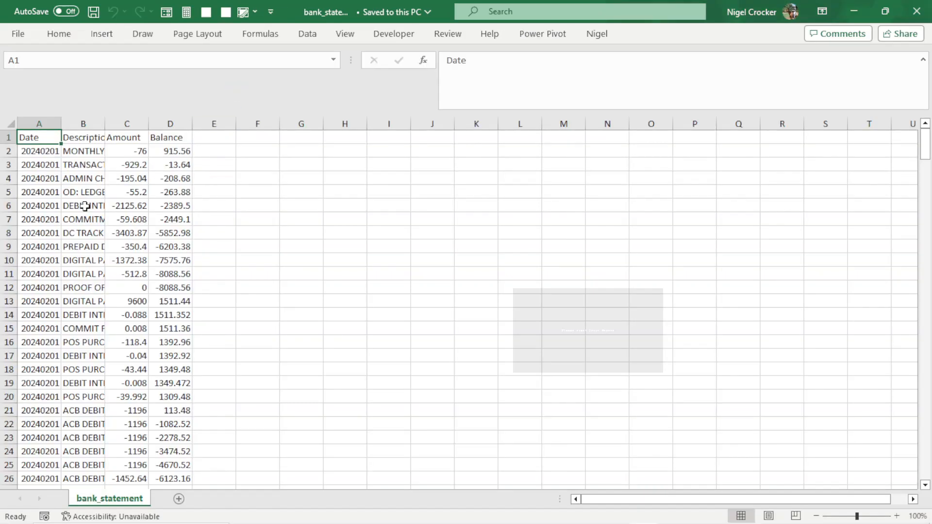
{"action": "left_click", "coordinate": [917, 10]}
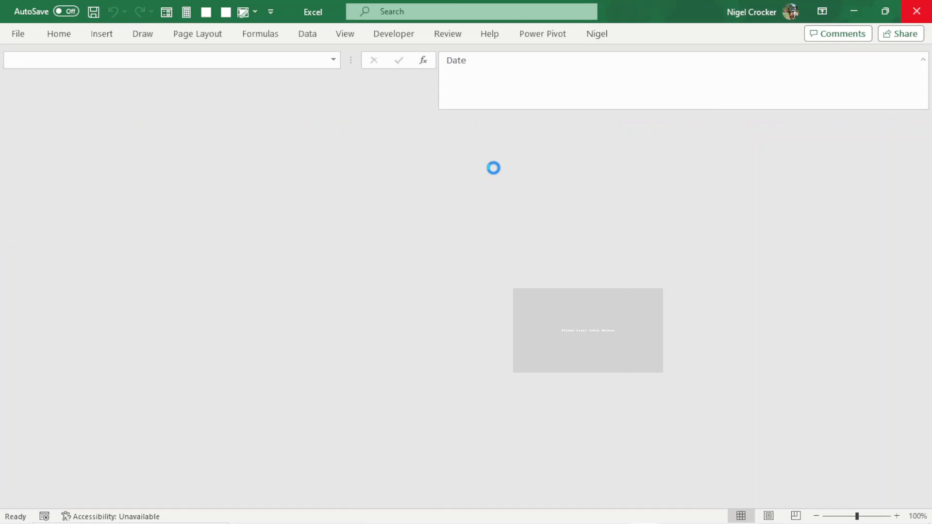
Make a copy of the bank_statement CSV file in the same folder.
{"action": "left_click", "coordinate": [226, 85]}
{"action": "left_click", "coordinate": [228, 101]}
{"action": "left_click", "coordinate": [228, 88]}
{"action": "left_click_drag", "start_coordinate": [228, 88], "coordinate": [232, 128]}
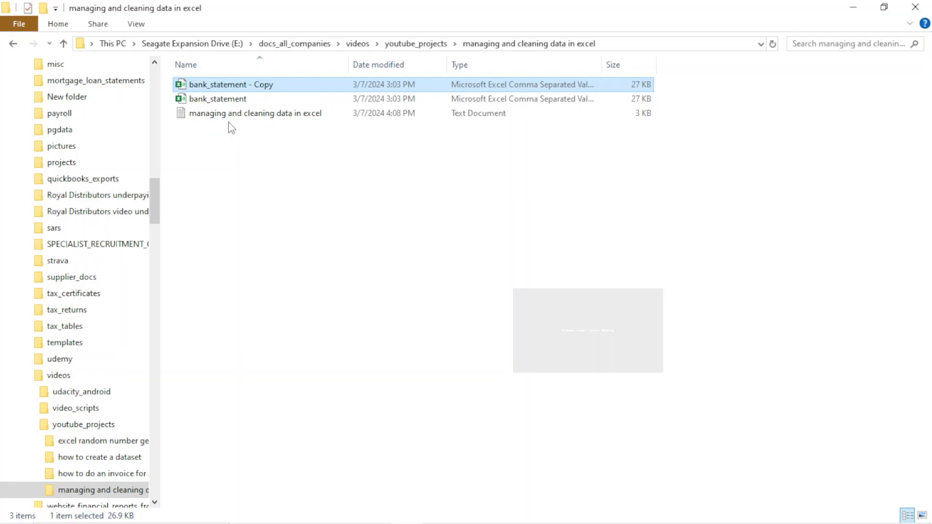
Open the copy and save it as bank_statement in Excel Workbook (*.xlsx) format.
{"action": "double_click", "coordinate": [229, 88]}
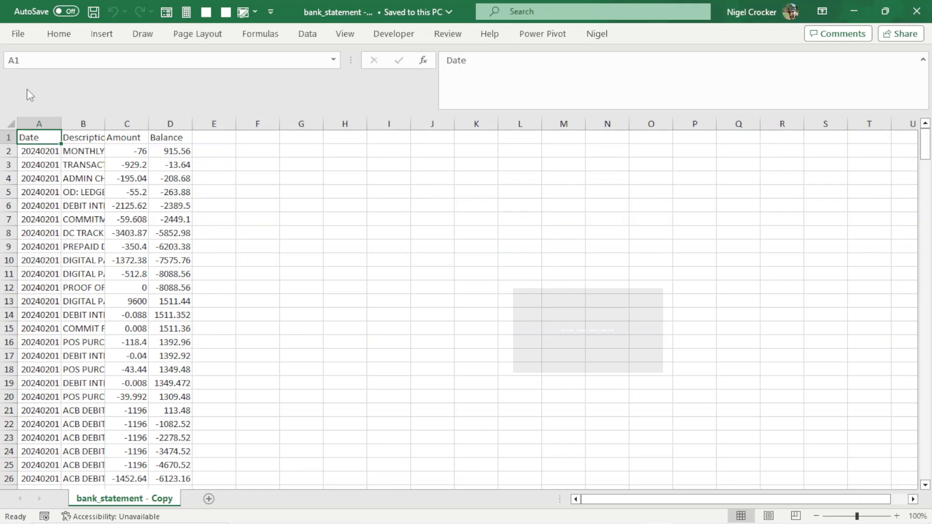
{"action": "left_click", "coordinate": [18, 34]}
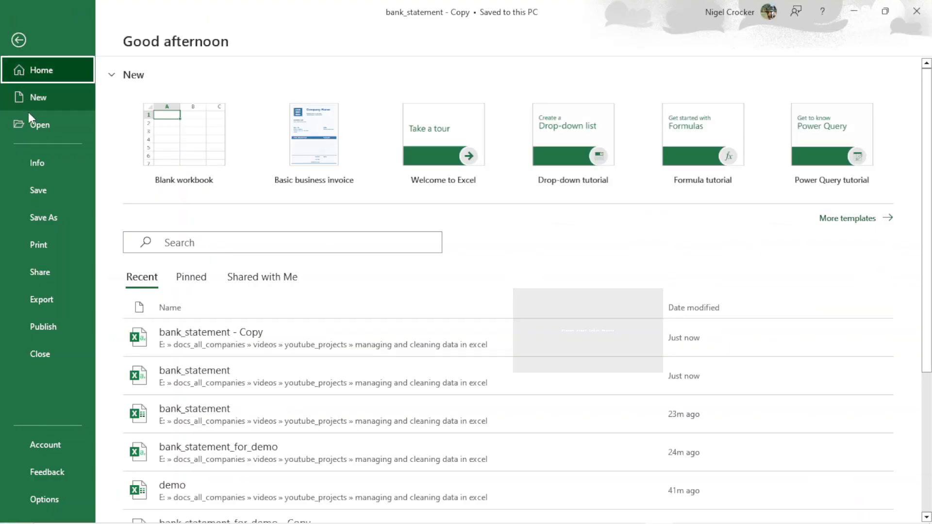
{"action": "left_click", "coordinate": [43, 218]}
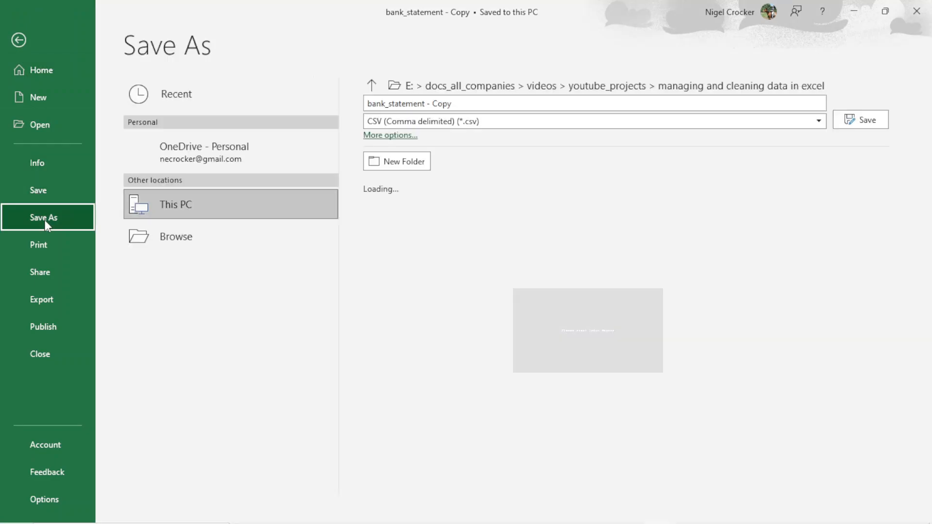
{"action": "left_click", "coordinate": [464, 104]}
{"action": "type", "text": "ban"}
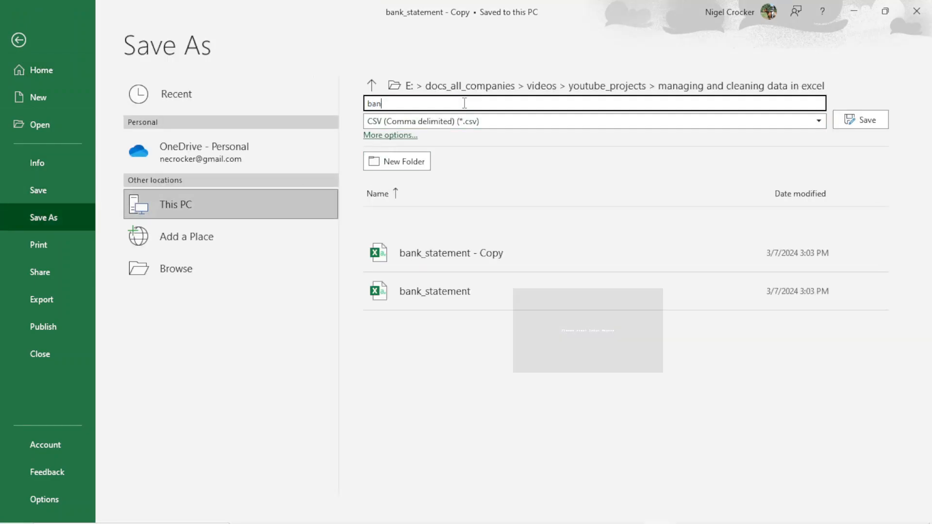
{"action": "type", "text": "k_statement"}
{"action": "left_click", "coordinate": [819, 120]}
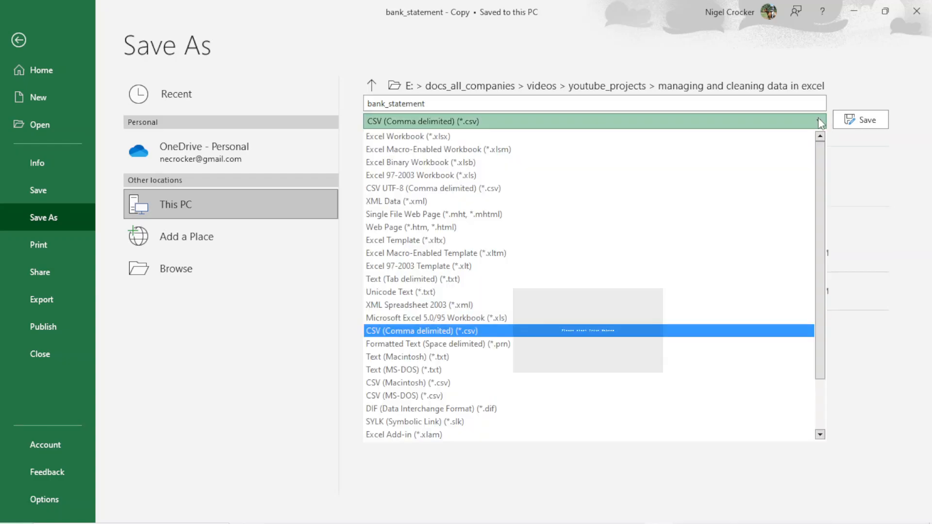
{"action": "left_click", "coordinate": [451, 138]}
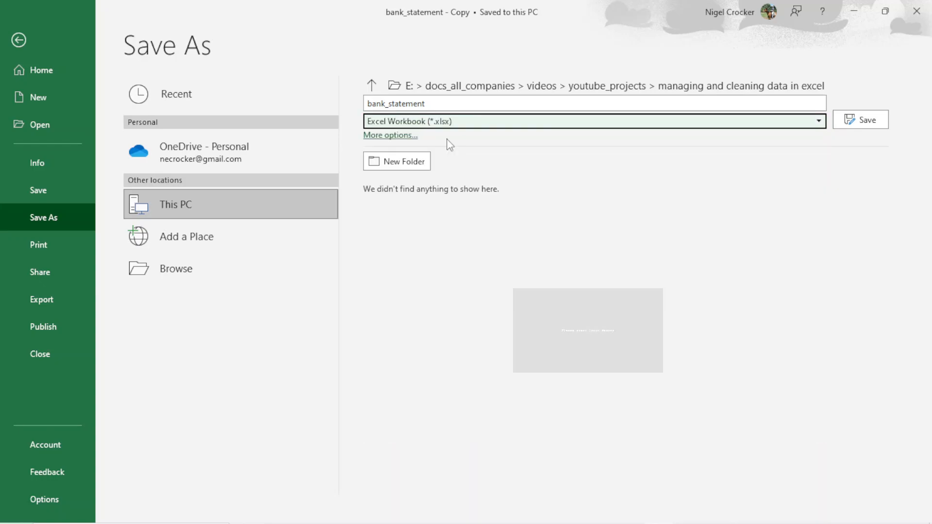
{"action": "left_click", "coordinate": [873, 126]}
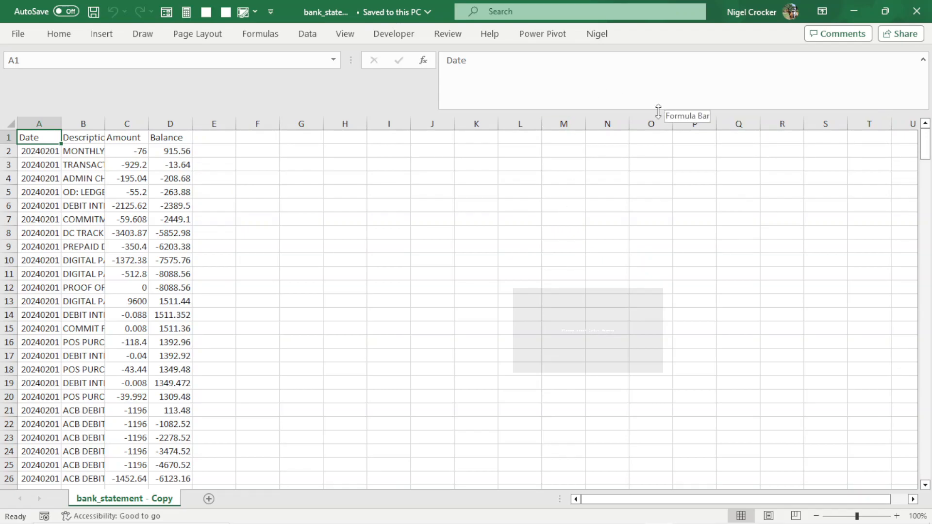
Collapse the formula bar and autofit all column widths on the sheet.
{"action": "left_click_drag", "start_coordinate": [658, 112], "coordinate": [656, 74]}
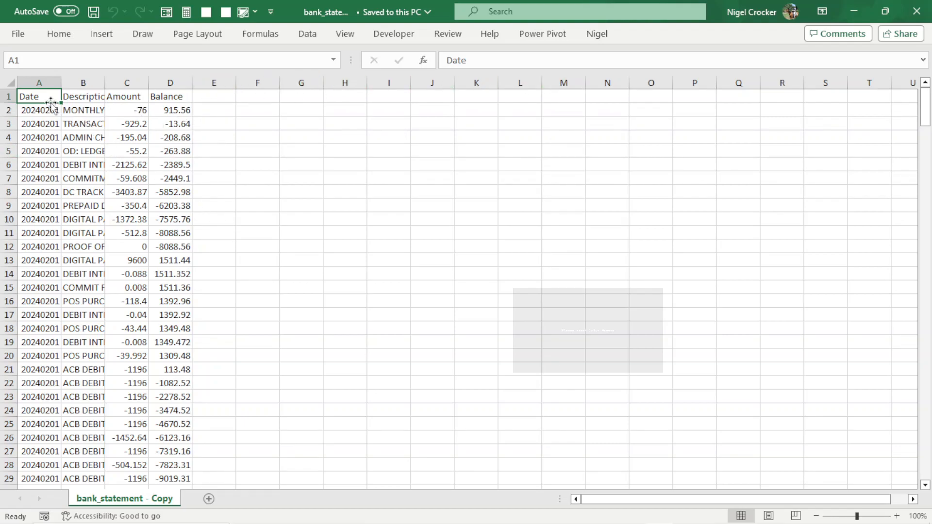
{"action": "left_click", "coordinate": [11, 83]}
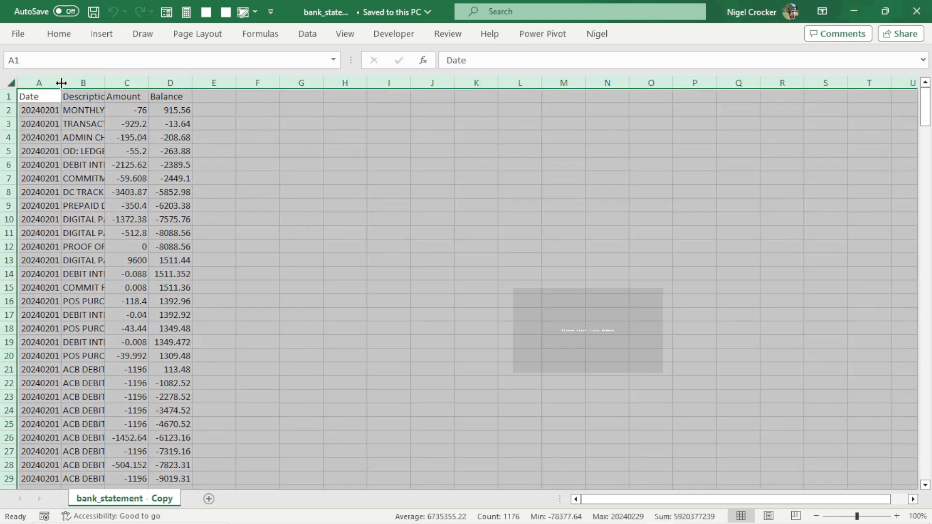
{"action": "double_click", "coordinate": [62, 84]}
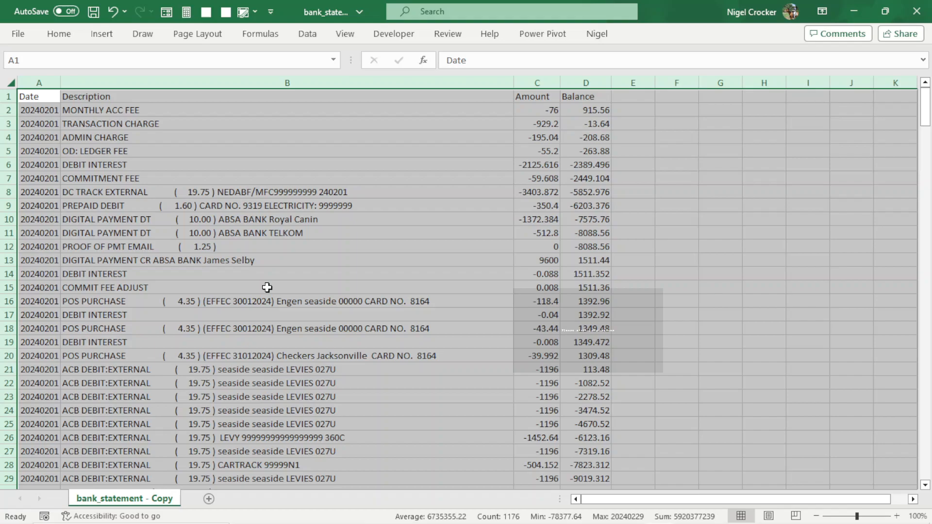
Convert the data range into a table with headers.
{"action": "left_click", "coordinate": [445, 372]}
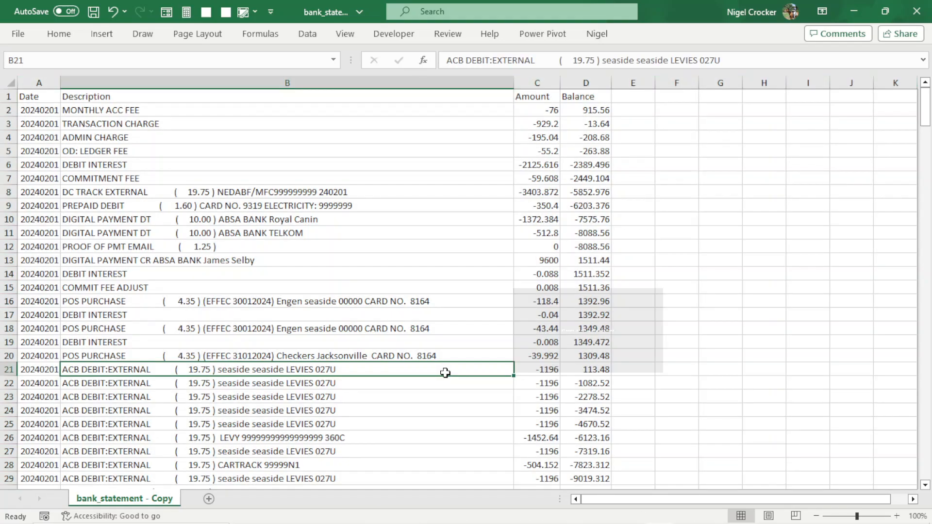
{"action": "key", "text": "ctrl+t"}
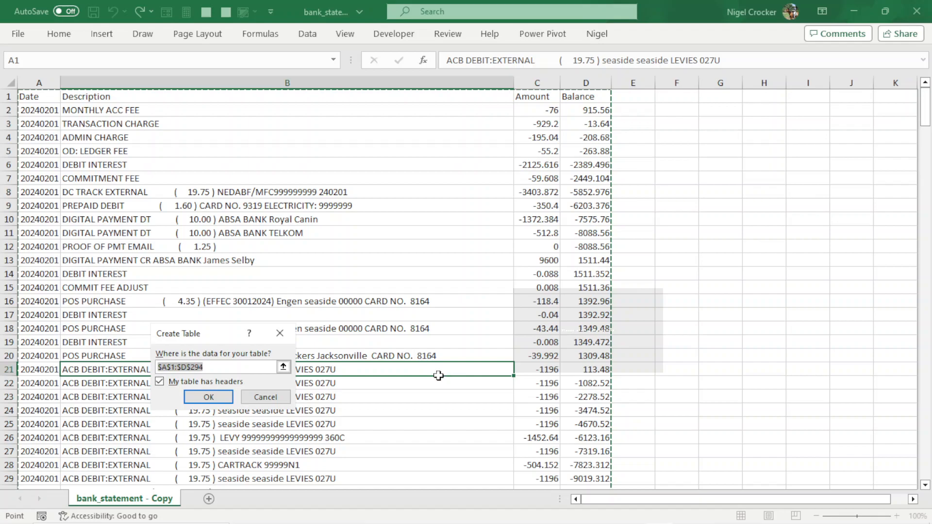
{"action": "left_click", "coordinate": [223, 397]}
{"action": "left_click", "coordinate": [244, 319]}
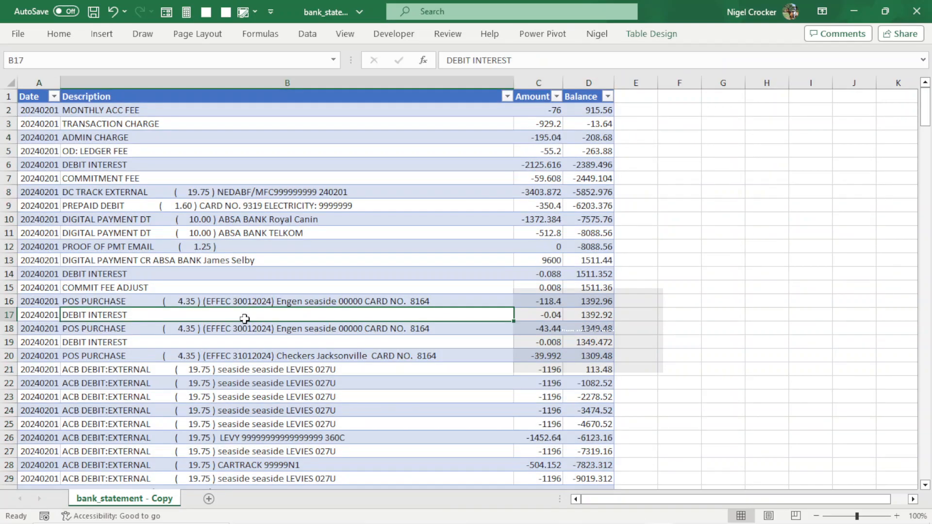
Rename the table to bank_statement.
{"action": "left_click", "coordinate": [655, 34]}
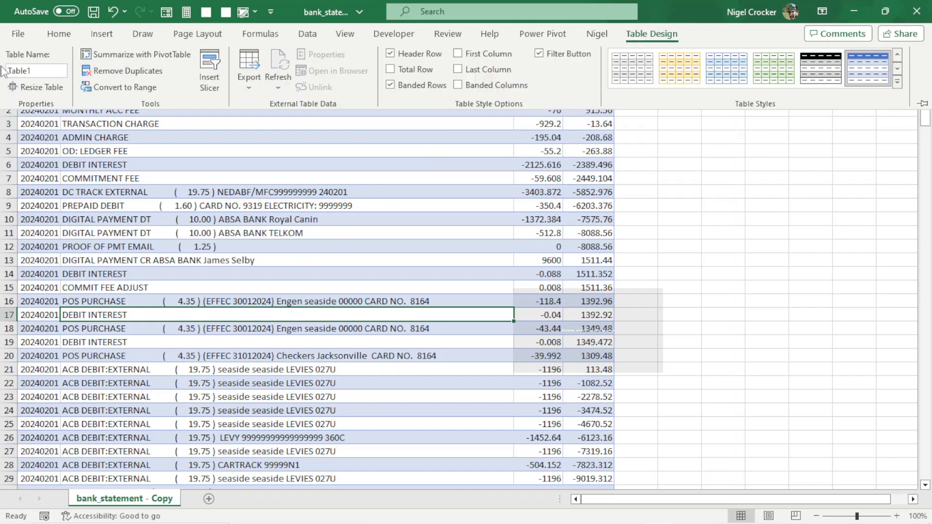
{"action": "left_click", "coordinate": [40, 71]}
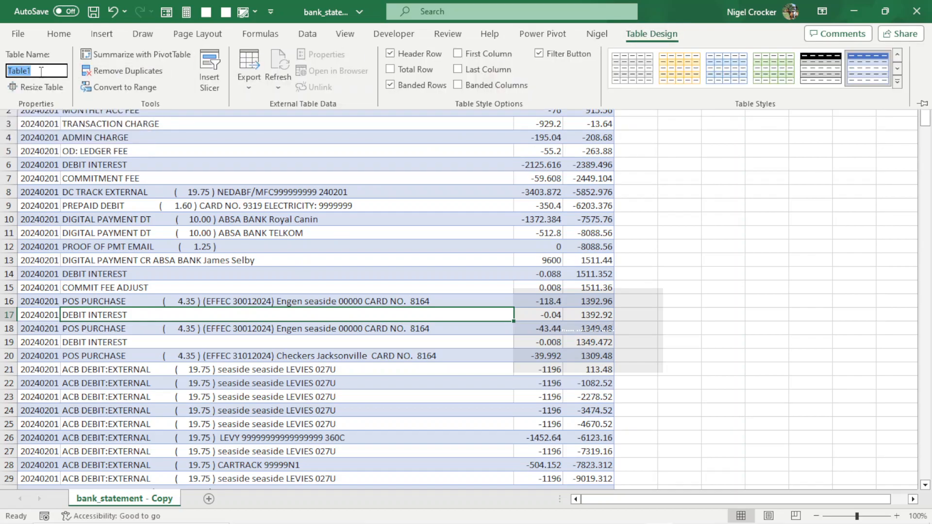
{"action": "type", "text": "bank_statement"}
{"action": "key", "text": "Return"}
Rename the worksheet to bank_statement.
{"action": "right_click", "coordinate": [129, 500]}
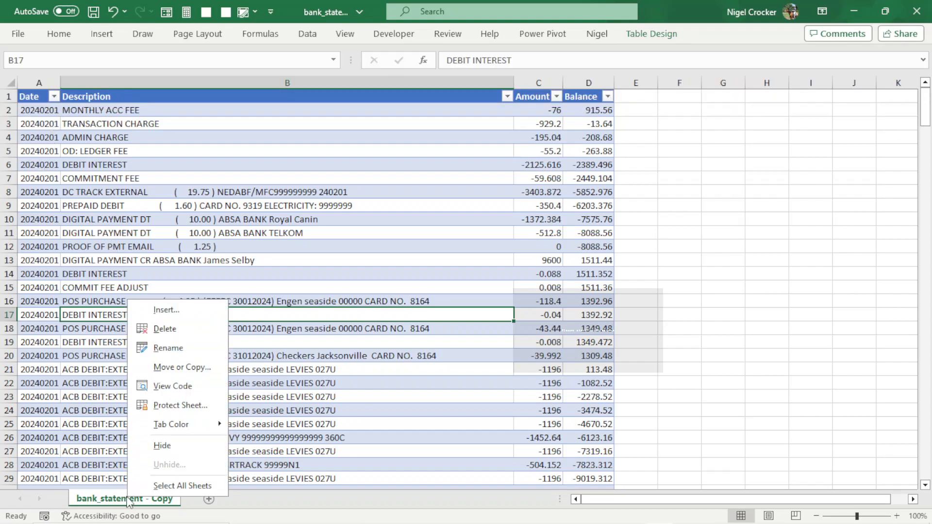
{"action": "left_click", "coordinate": [177, 353]}
{"action": "type", "text": "babn"}
{"action": "key", "text": "BackSpace"}
{"action": "key", "text": "BackSpace"}
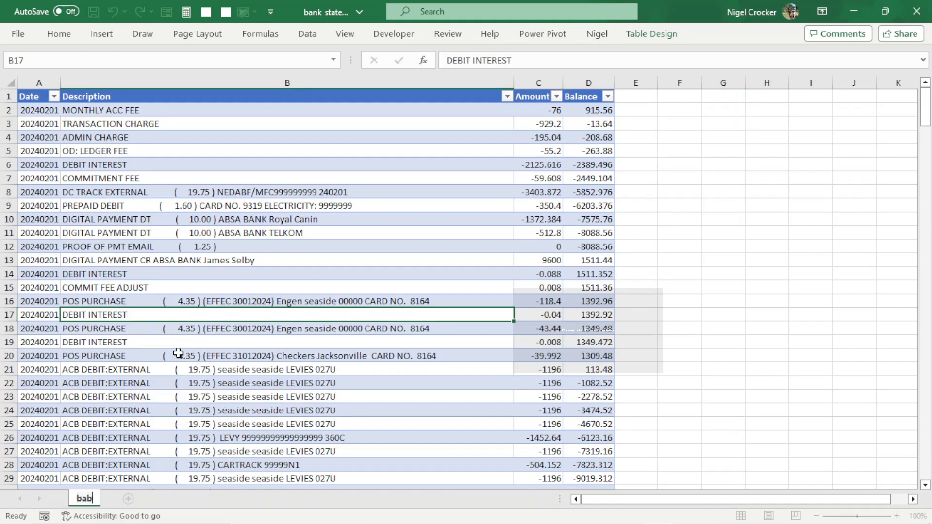
{"action": "type", "text": "nk_statement"}
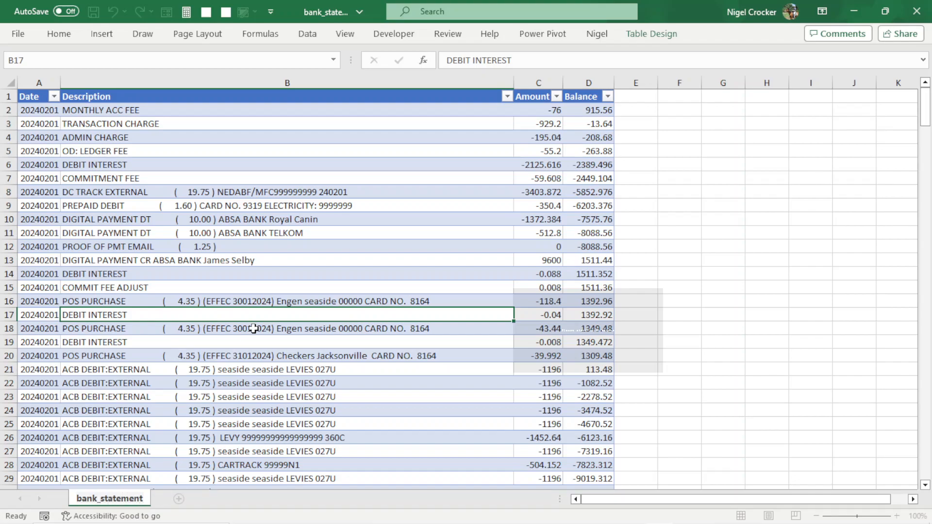
{"action": "left_click", "coordinate": [205, 239]}
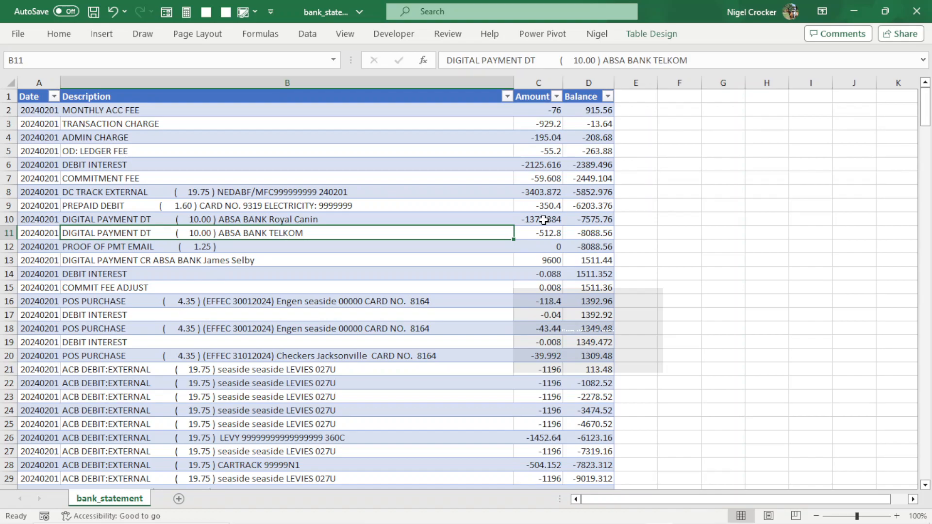
Add an id column header and fill it with sequential numbers starting at 1 down the table.
{"action": "left_click", "coordinate": [635, 92]}
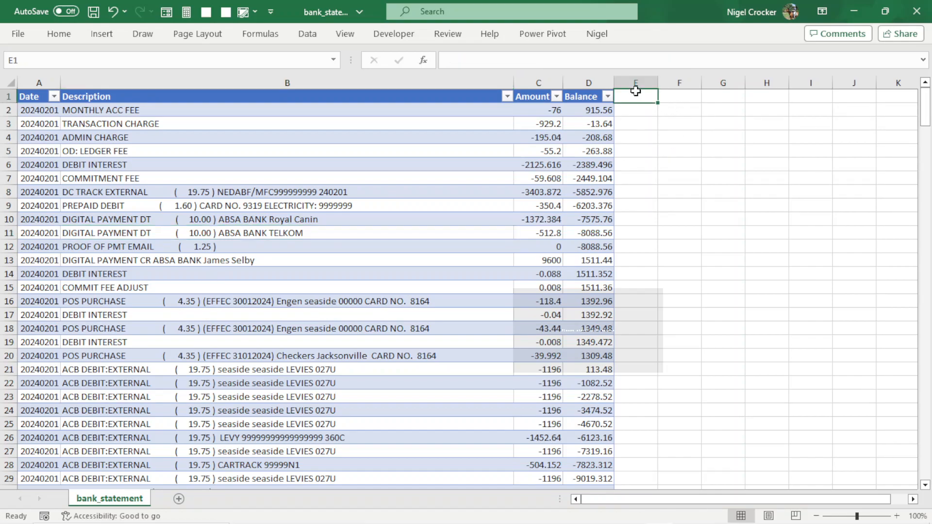
{"action": "type", "text": "id"}
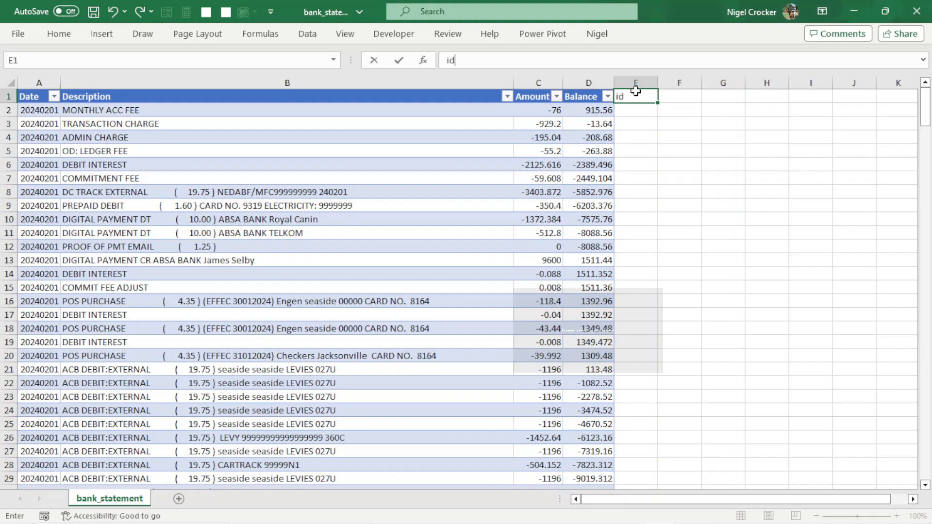
{"action": "key", "text": "Return"}
{"action": "type", "text": "1"}
{"action": "key", "text": "Return"}
{"action": "type", "text": "2"}
{"action": "key", "text": "Return"}
{"action": "left_click_drag", "start_coordinate": [616, 107], "coordinate": [634, 125]}
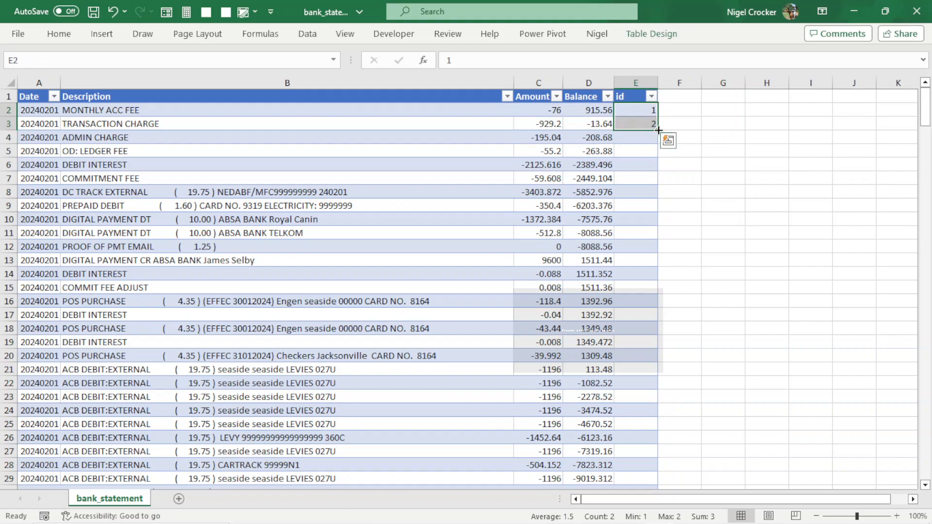
{"action": "double_click", "coordinate": [658, 130]}
{"action": "key", "text": "ctrl+a"}
{"action": "key", "text": "ctrl+a"}
{"action": "left_click", "coordinate": [632, 89]}
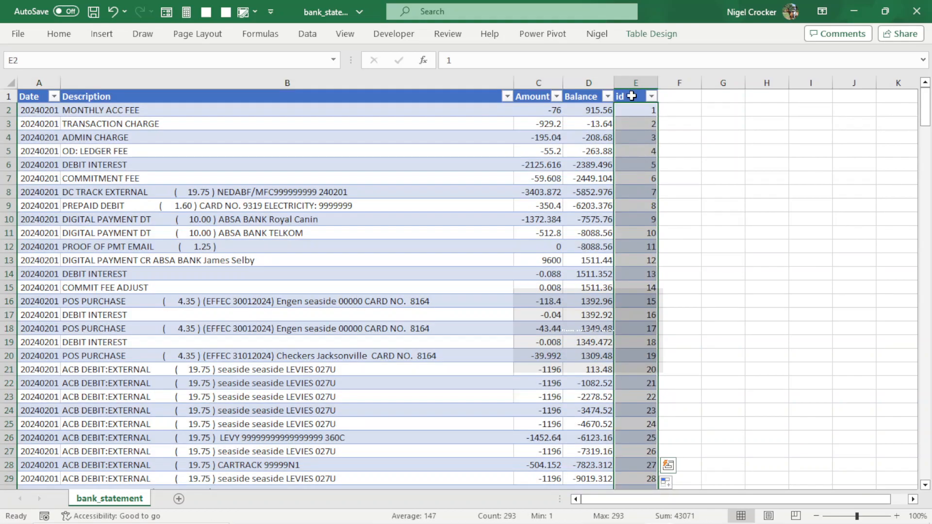
{"action": "left_click_drag", "start_coordinate": [617, 112], "coordinate": [20, 98]}
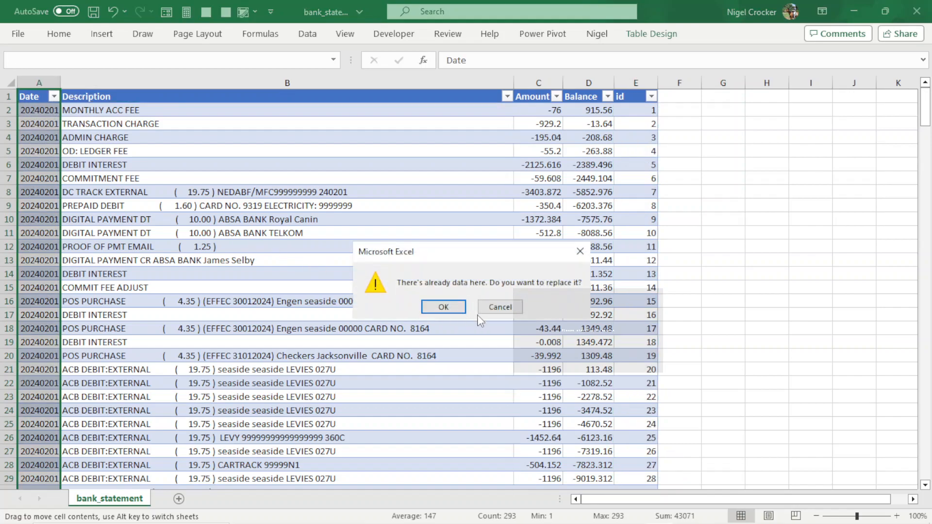
{"action": "left_click", "coordinate": [500, 307]}
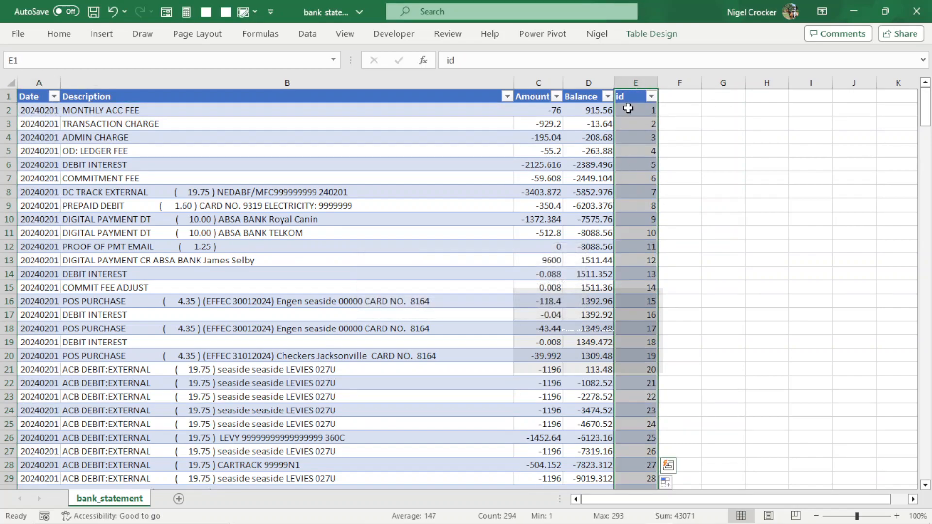
Move the id column to become the first column of the table.
{"action": "left_click", "coordinate": [640, 99]}
{"action": "left_click_drag", "start_coordinate": [640, 103], "coordinate": [3, 91]}
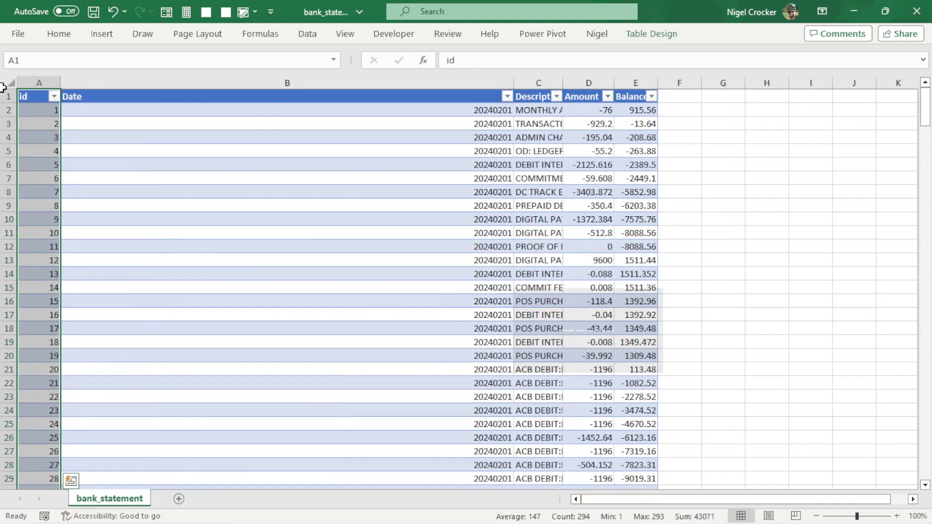
{"action": "left_click", "coordinate": [15, 81]}
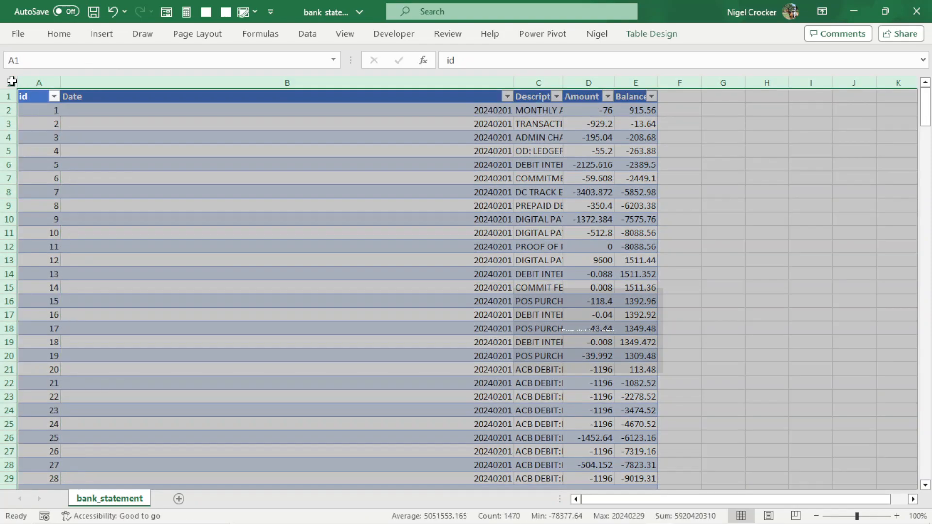
Autofit the widths of the table's columns.
{"action": "double_click", "coordinate": [60, 81]}
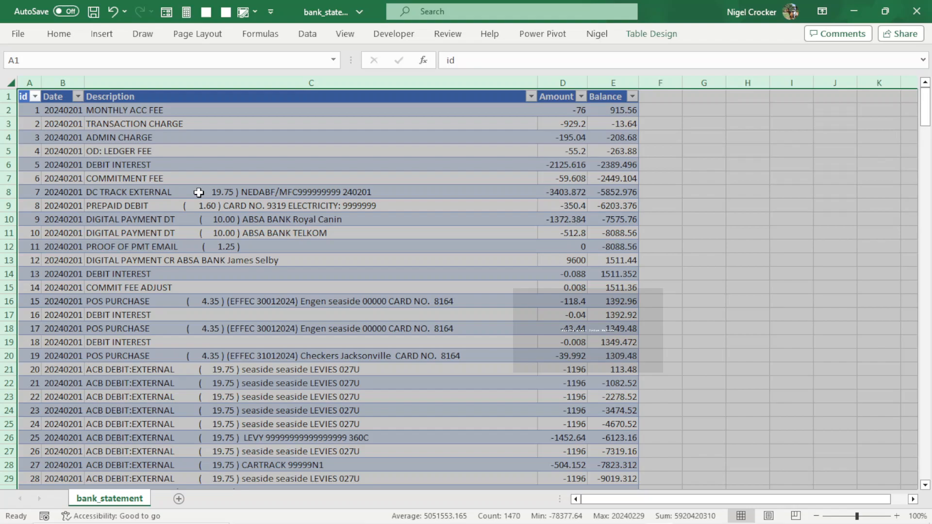
{"action": "left_click", "coordinate": [281, 232]}
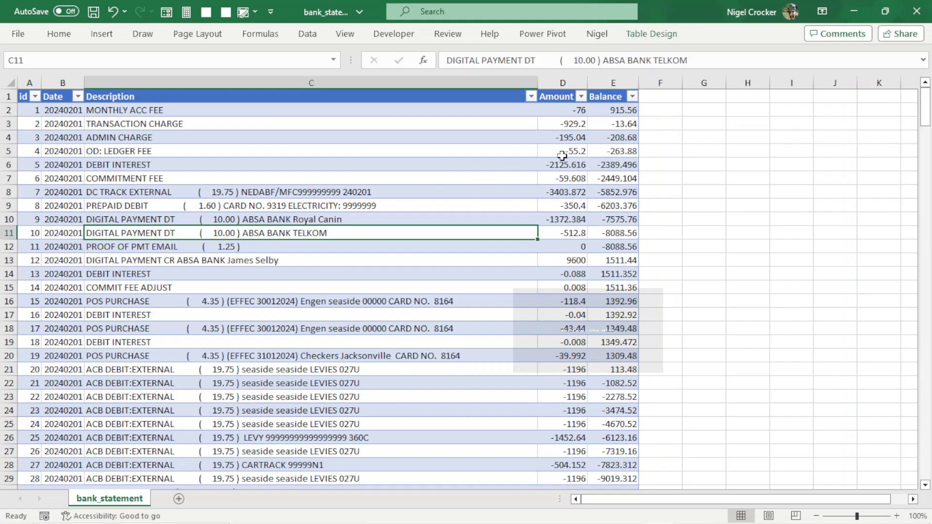
{"action": "left_click", "coordinate": [652, 36]}
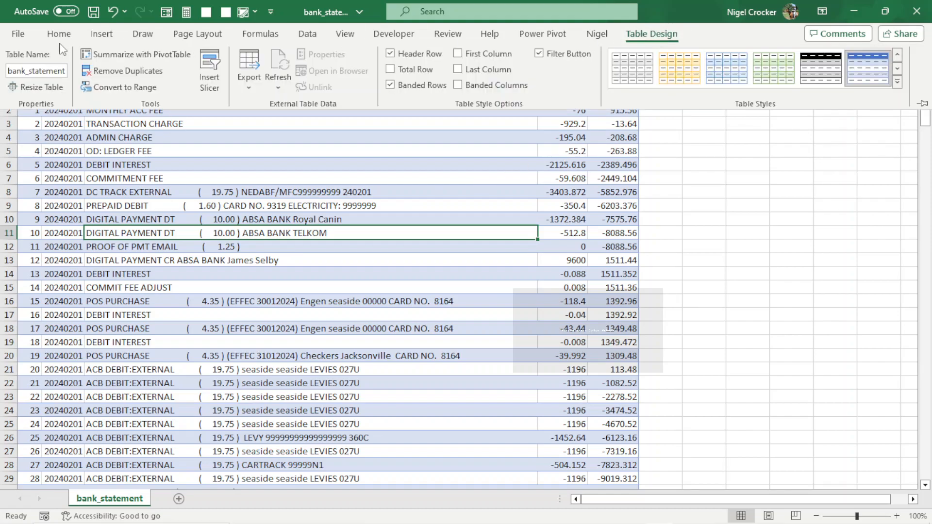
{"action": "left_click", "coordinate": [220, 313]}
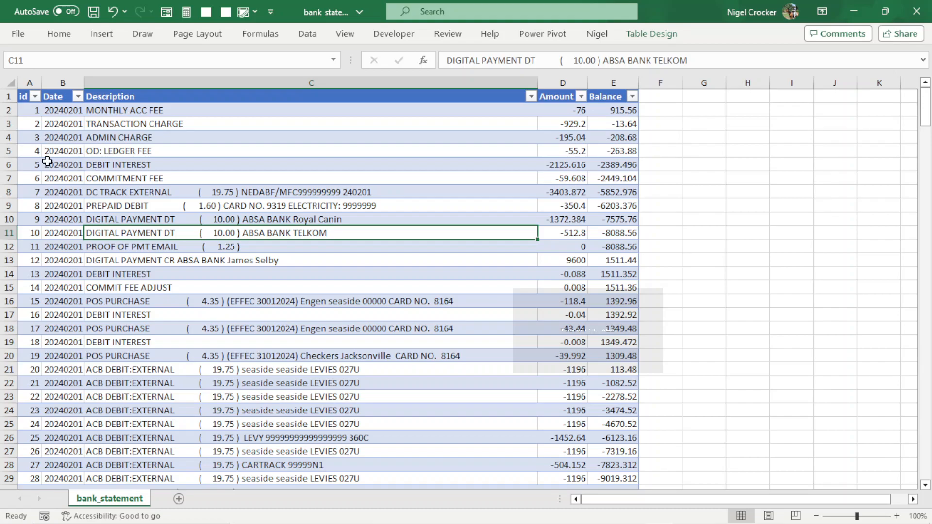
Select the id column's data and format it with the Number category.
{"action": "left_click", "coordinate": [28, 107]}
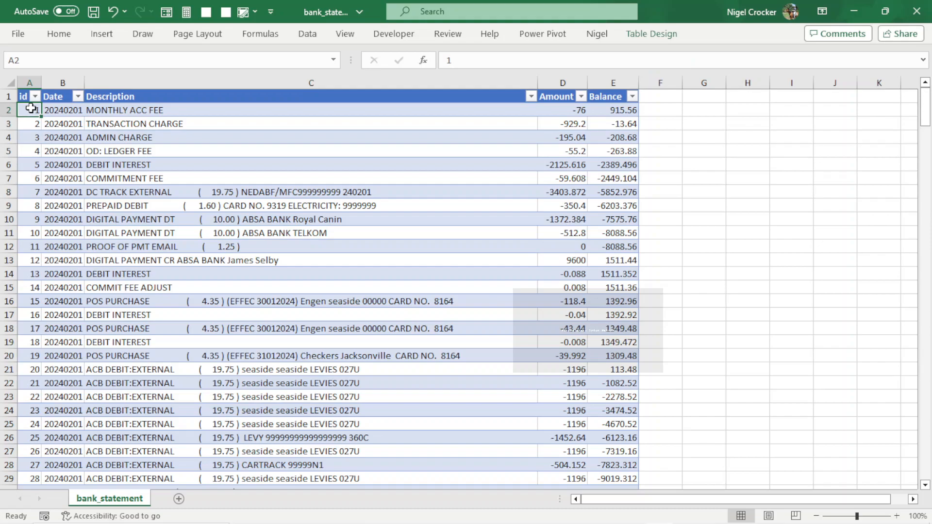
{"action": "right_click", "coordinate": [29, 107]}
{"action": "mouse_move", "coordinate": [106, 295]}
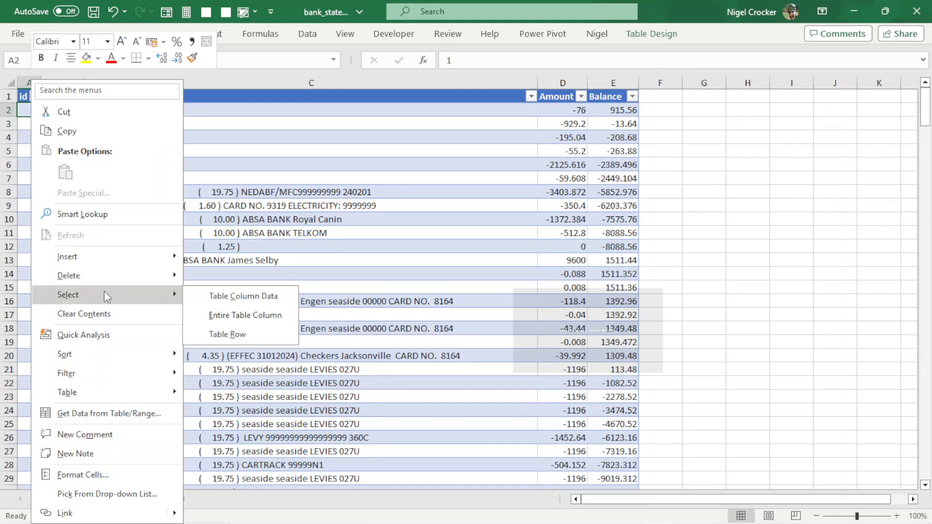
{"action": "left_click", "coordinate": [219, 301]}
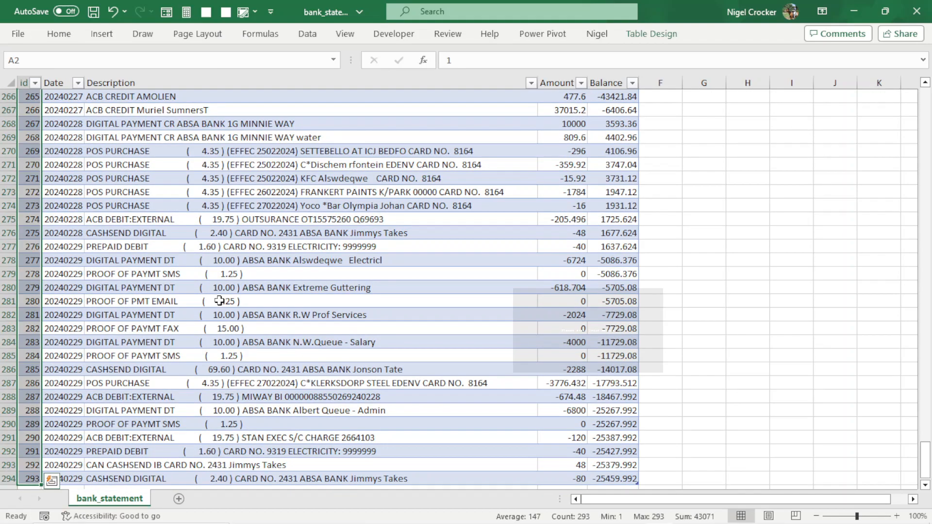
{"action": "key", "text": "ctrl+1"}
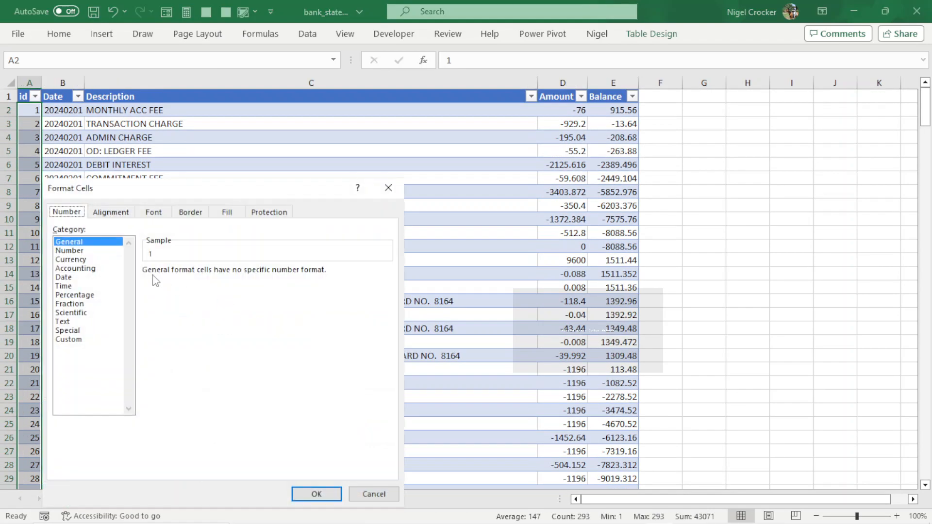
{"action": "left_click", "coordinate": [84, 252]}
{"action": "left_click", "coordinate": [235, 274]}
{"action": "left_click", "coordinate": [235, 274]}
{"action": "left_click", "coordinate": [315, 493]}
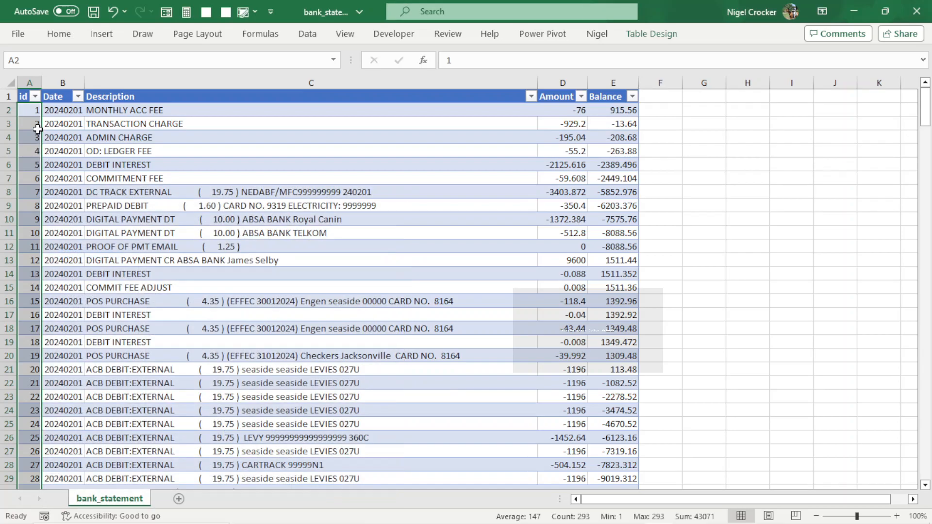
Convert the Date column's data to real dates with Text to Columns, choosing the YMD date format.
{"action": "left_click", "coordinate": [27, 111]}
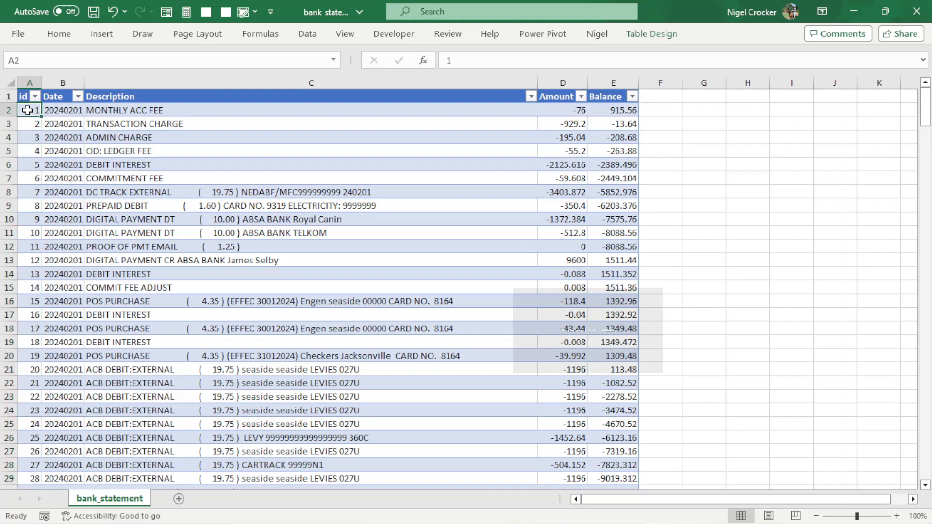
{"action": "key", "text": "ctrl+shift+Down"}
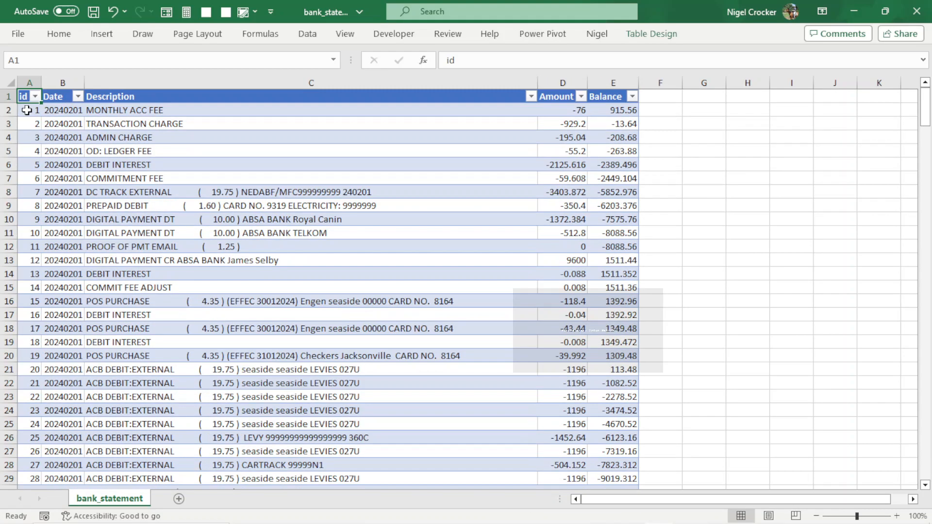
{"action": "left_click", "coordinate": [59, 114]}
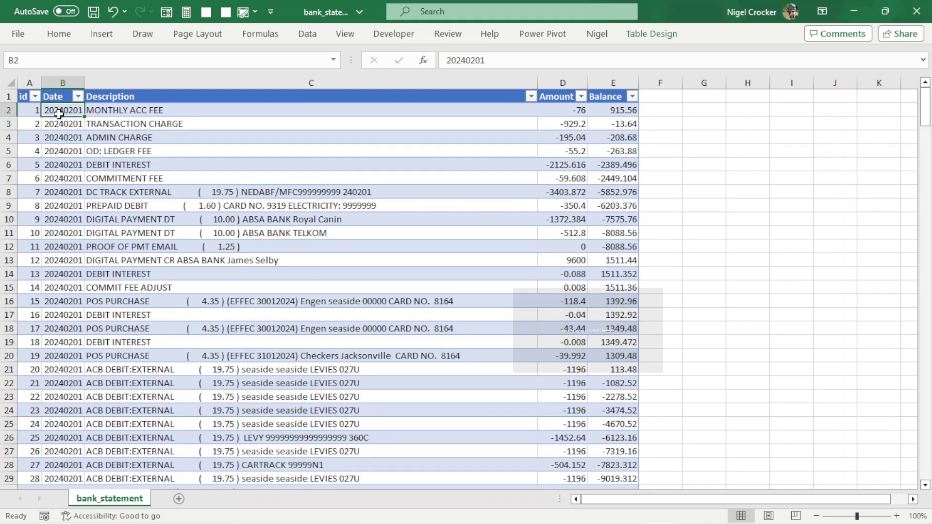
{"action": "right_click", "coordinate": [60, 120]}
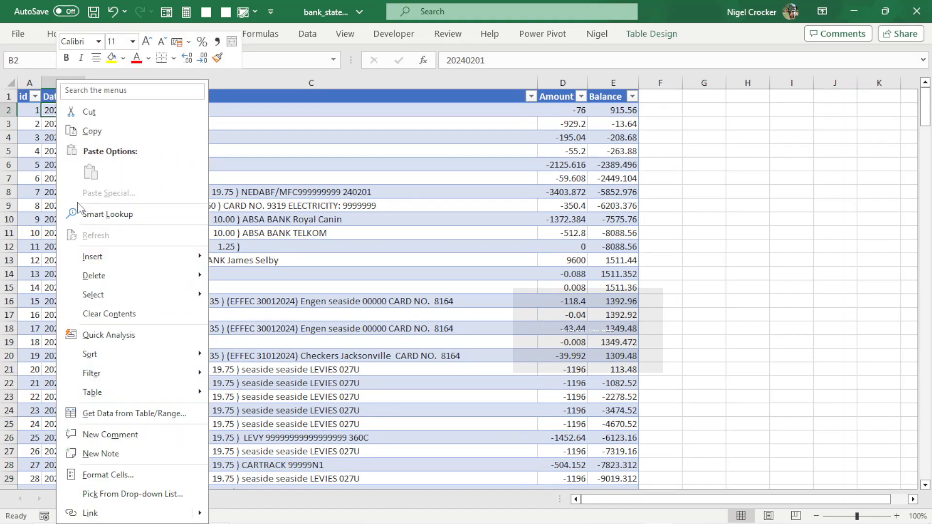
{"action": "mouse_move", "coordinate": [109, 293]}
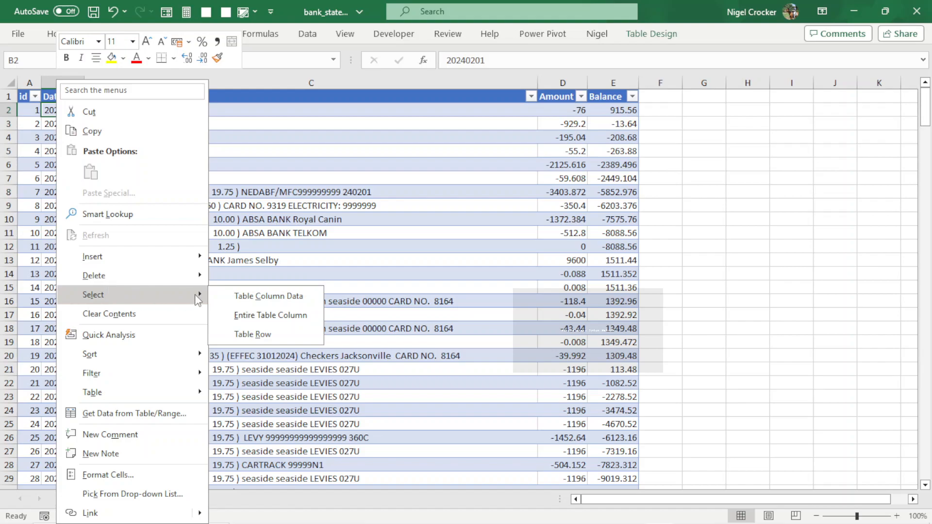
{"action": "left_click", "coordinate": [234, 292]}
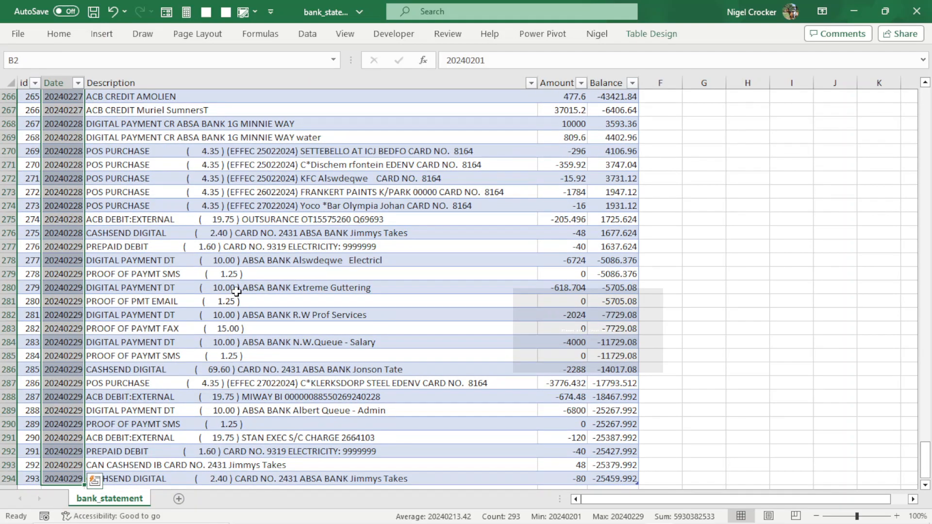
{"action": "key", "text": "alt"}
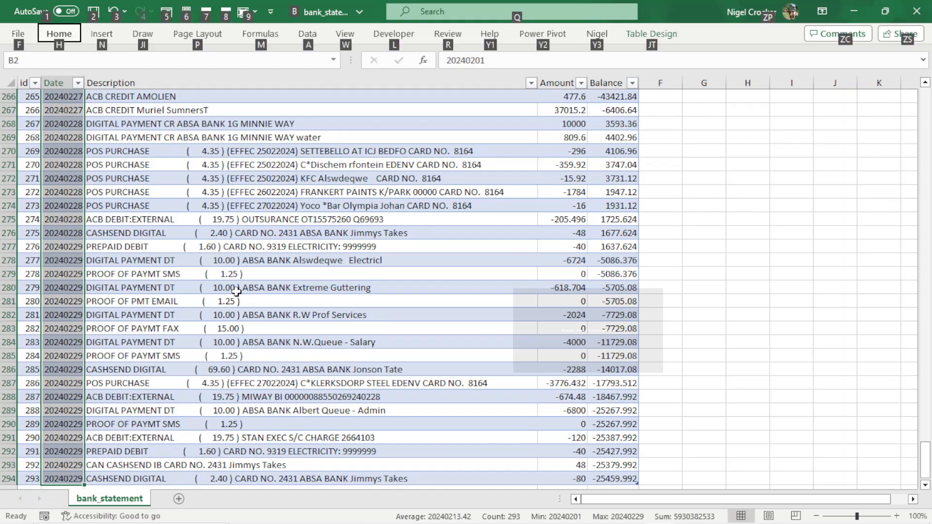
{"action": "key", "text": "a"}
{"action": "key", "text": "e"}
{"action": "key", "text": "Return"}
{"action": "key", "text": "Return"}
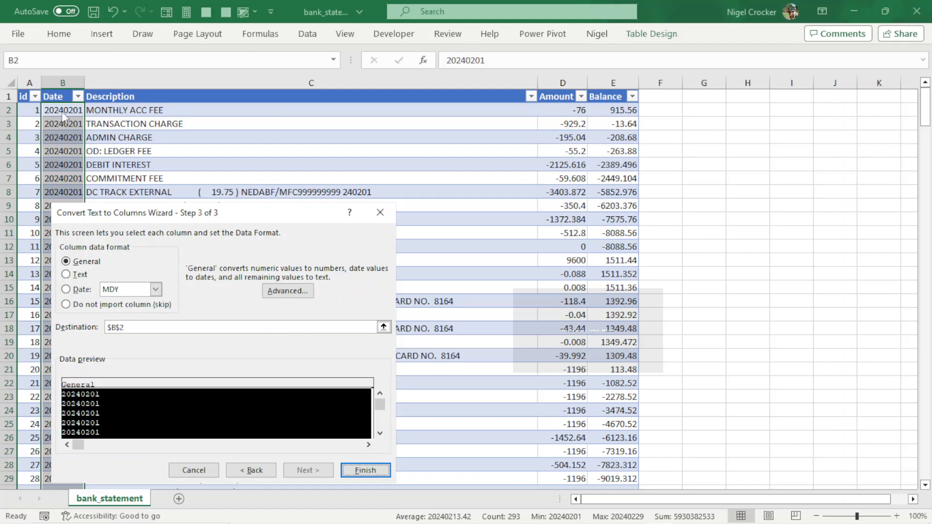
{"action": "left_click", "coordinate": [67, 290]}
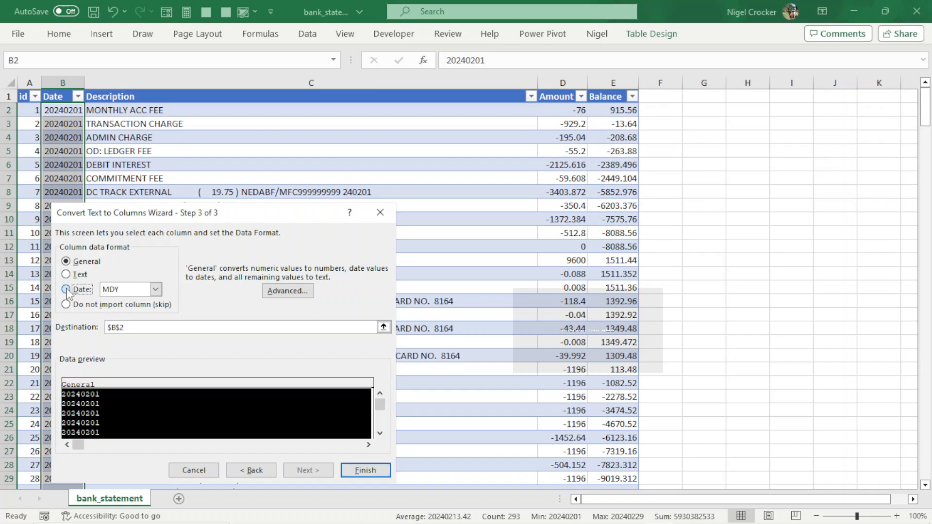
{"action": "left_click", "coordinate": [156, 289]}
{"action": "left_click", "coordinate": [122, 311]}
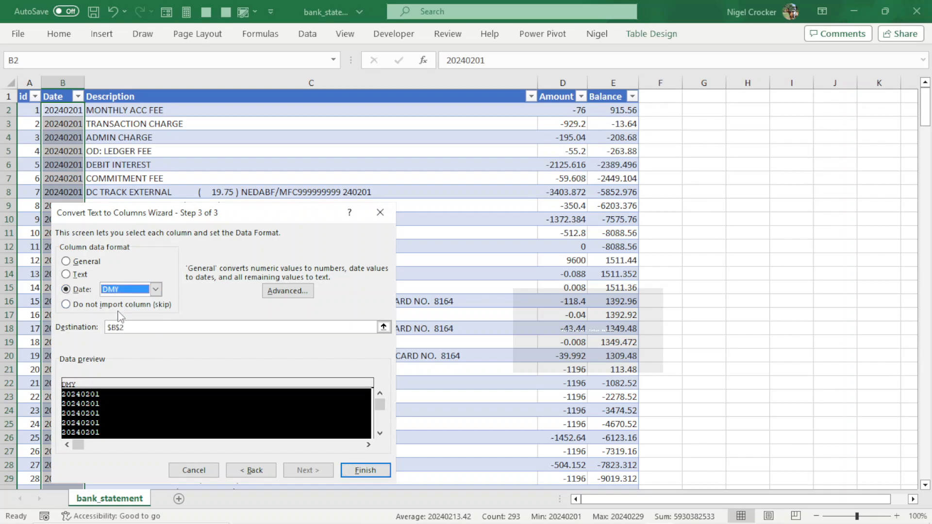
{"action": "left_click", "coordinate": [156, 289]}
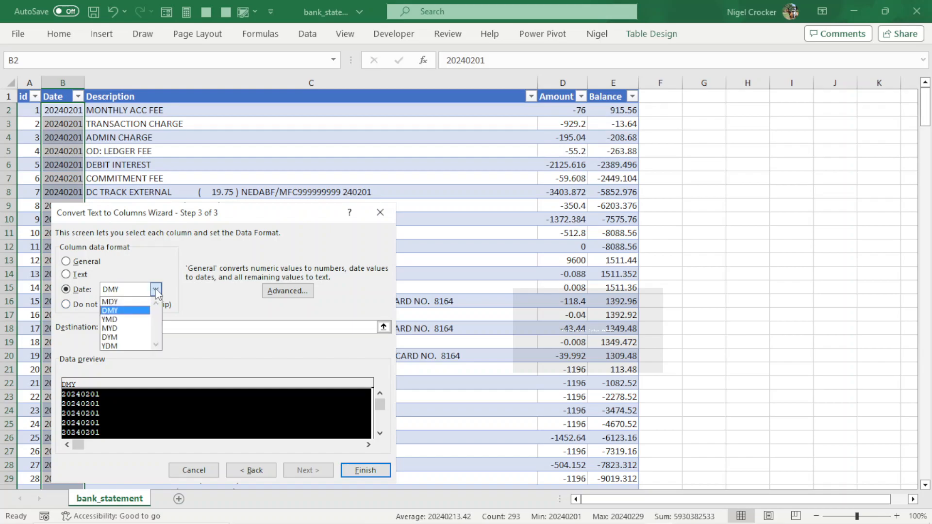
{"action": "left_click", "coordinate": [126, 320]}
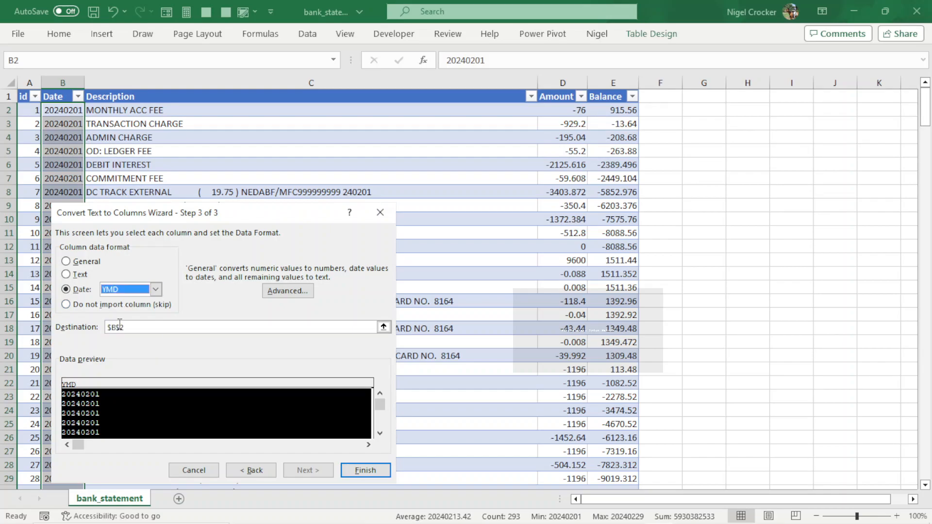
{"action": "left_click", "coordinate": [365, 471]}
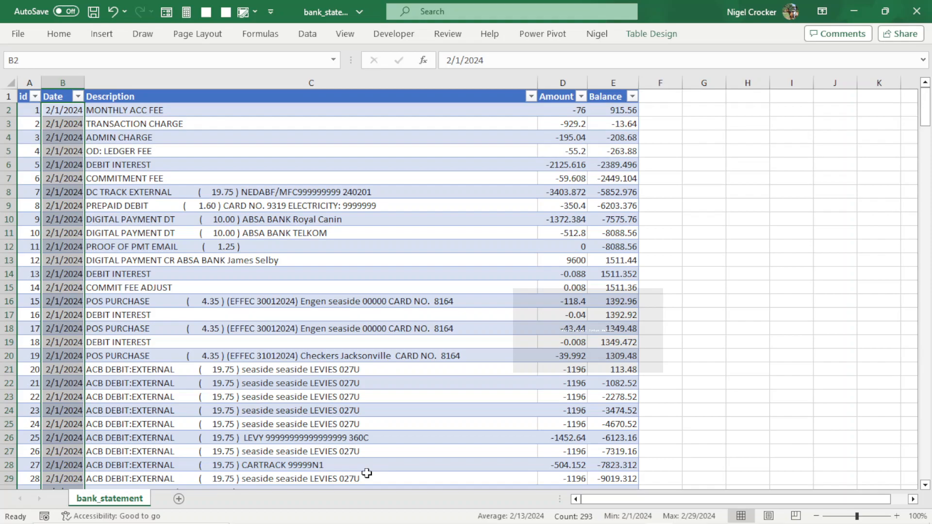
Format the Date column with the 14-Mar-2012 date type.
{"action": "key", "text": "ctrl+1"}
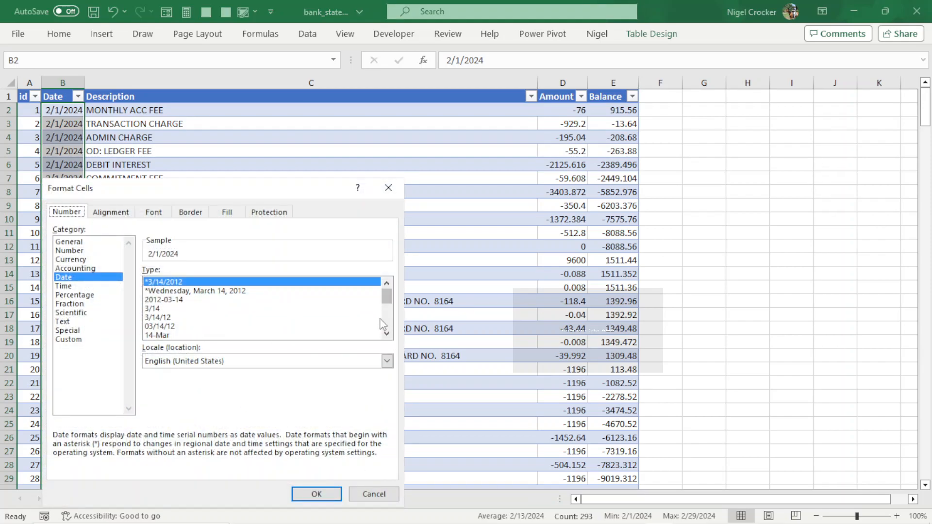
{"action": "left_click_drag", "start_coordinate": [384, 304], "coordinate": [387, 328]}
{"action": "left_click", "coordinate": [181, 335]}
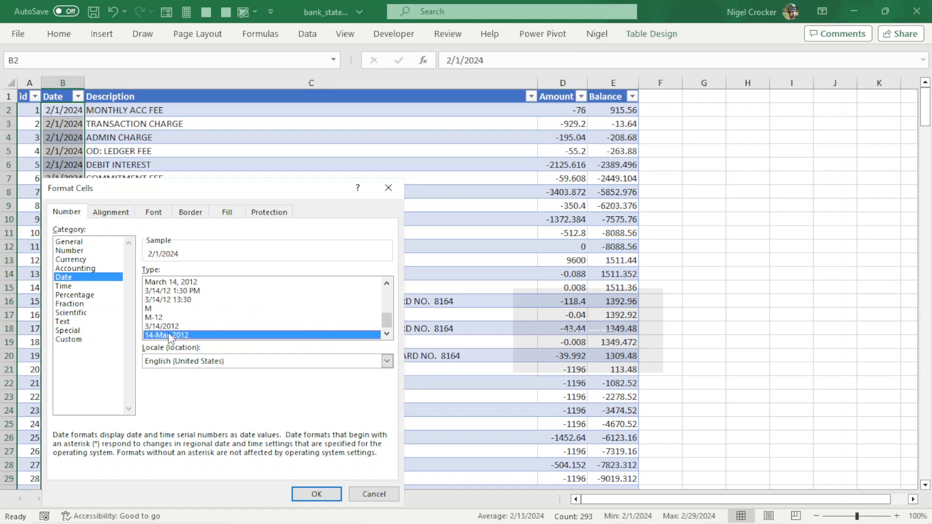
{"action": "left_click", "coordinate": [311, 493]}
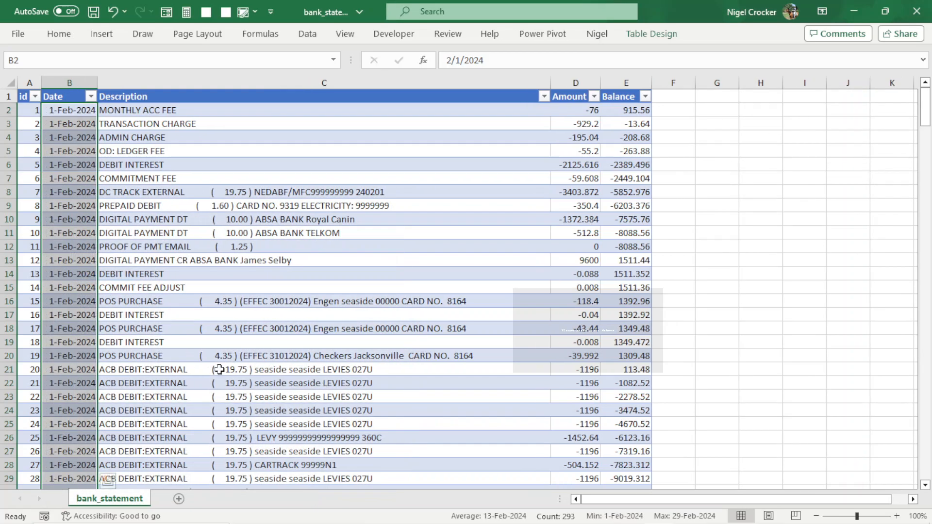
Inspect the Date column's filter list and the range of dates down the column.
{"action": "left_click", "coordinate": [81, 111]}
{"action": "left_click", "coordinate": [91, 96]}
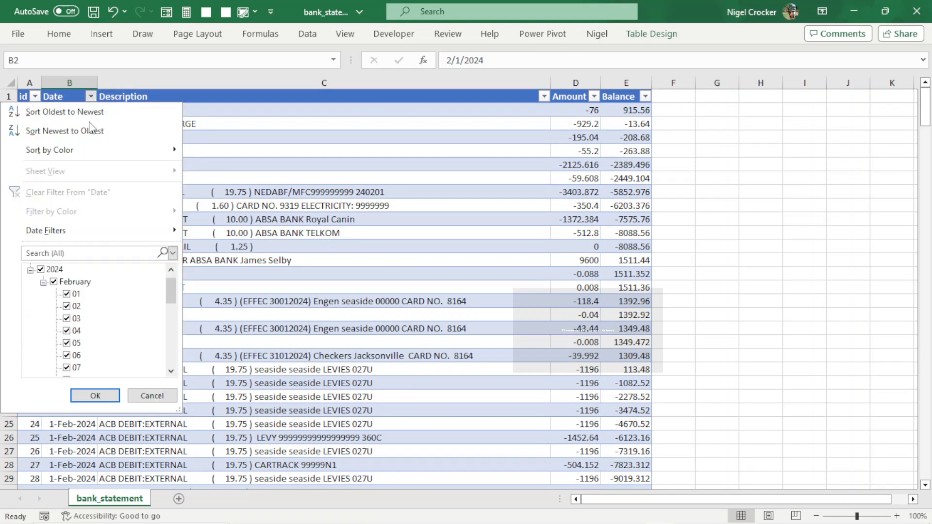
{"action": "left_click_drag", "start_coordinate": [175, 286], "coordinate": [168, 362]}
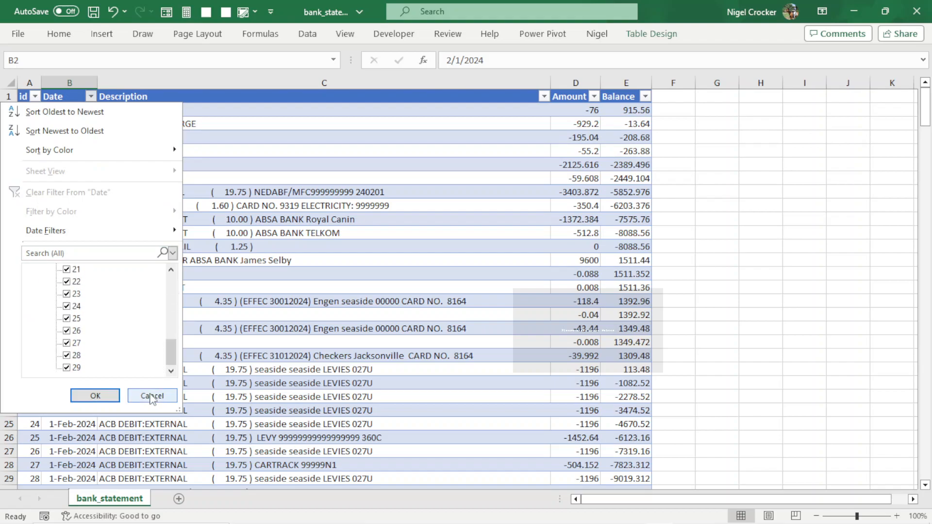
{"action": "left_click", "coordinate": [152, 396]}
{"action": "left_click", "coordinate": [66, 228]}
{"action": "key", "text": "ctrl+shift+Up"}
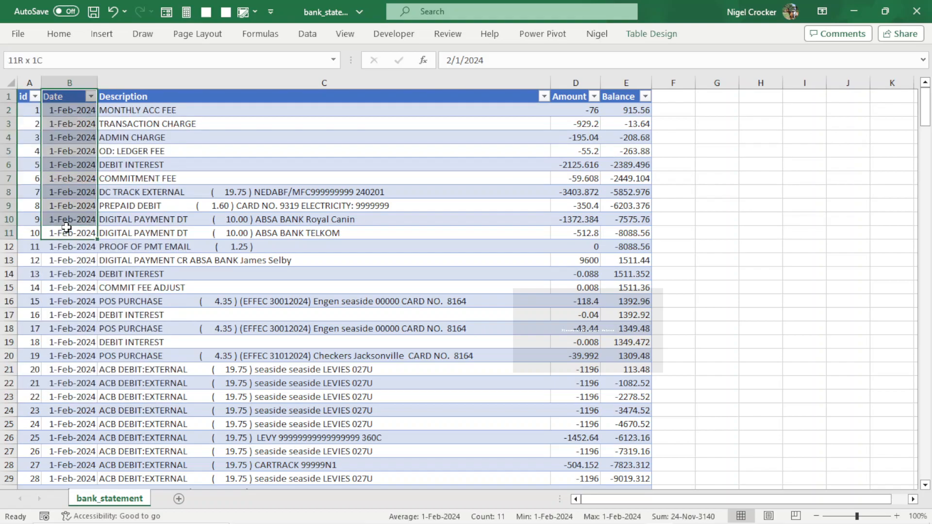
{"action": "key", "text": "Down"}
{"action": "key", "text": "ctrl+shift+Down"}
{"action": "key", "text": "Up"}
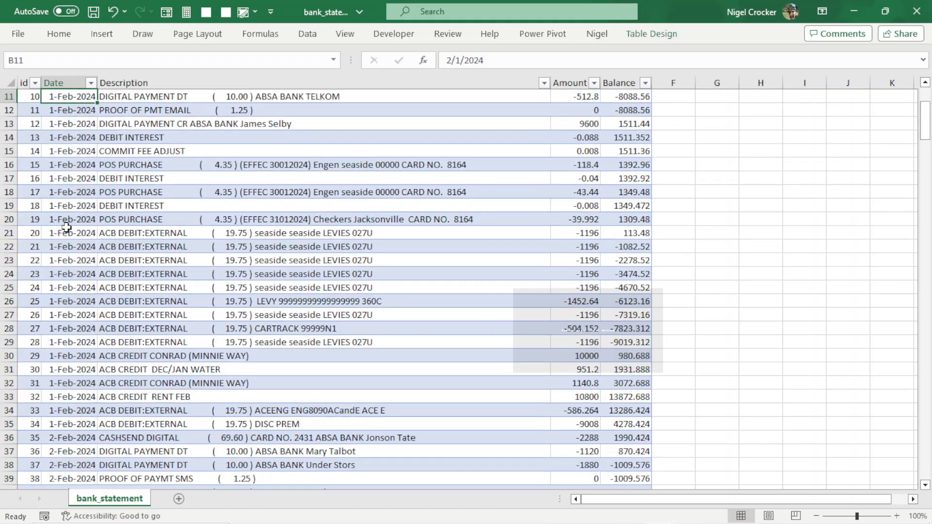
{"action": "scroll", "coordinate": [62, 227], "scroll_direction": "up", "scroll_amount": 1}
{"action": "scroll", "coordinate": [62, 226], "scroll_direction": "up", "scroll_amount": 3}
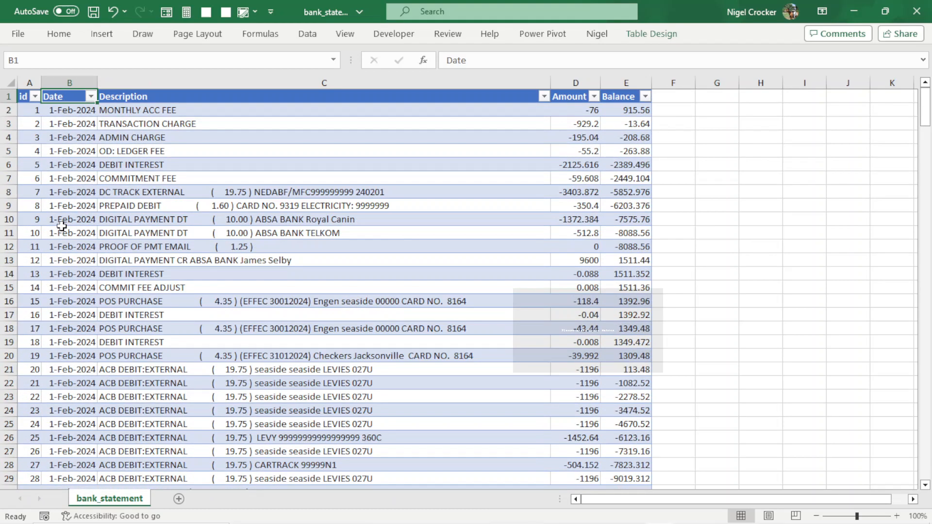
Chart the Date column's data as a clustered column chart through Quick Analysis.
{"action": "left_click", "coordinate": [71, 109]}
{"action": "key", "text": "ctrl+shift+Down"}
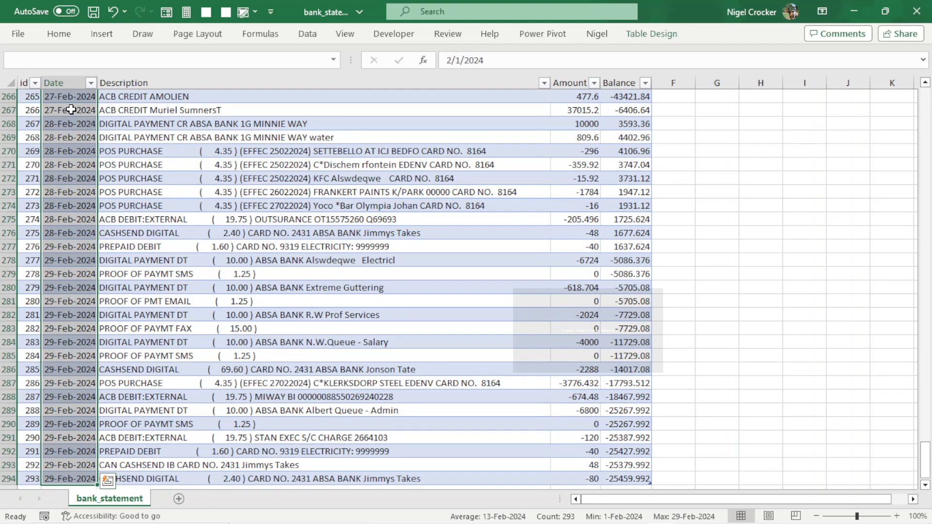
{"action": "left_click", "coordinate": [108, 481]}
{"action": "left_click", "coordinate": [79, 373]}
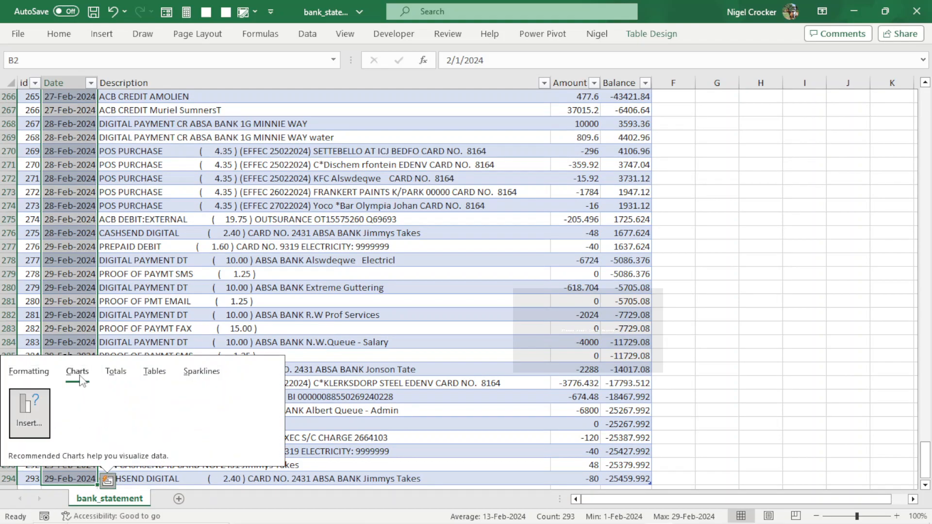
{"action": "left_click", "coordinate": [29, 412]}
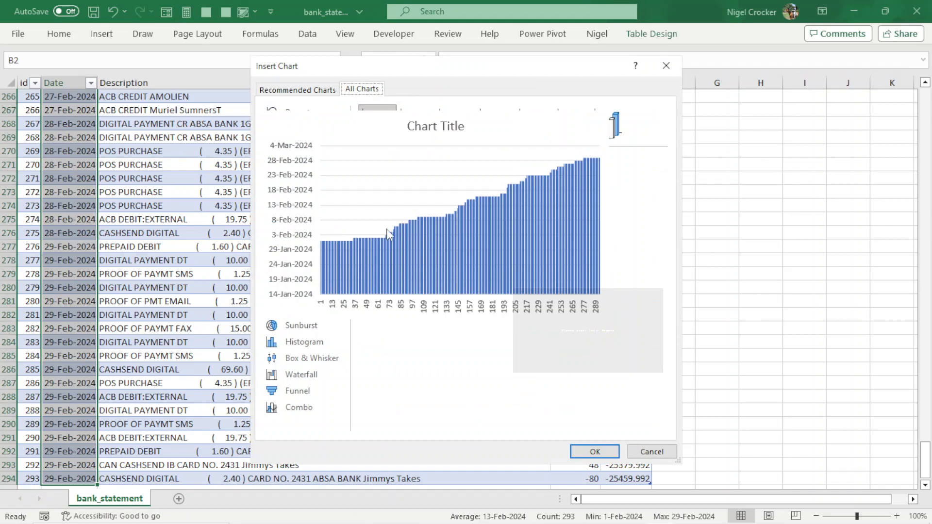
{"action": "mouse_move", "coordinate": [396, 238]}
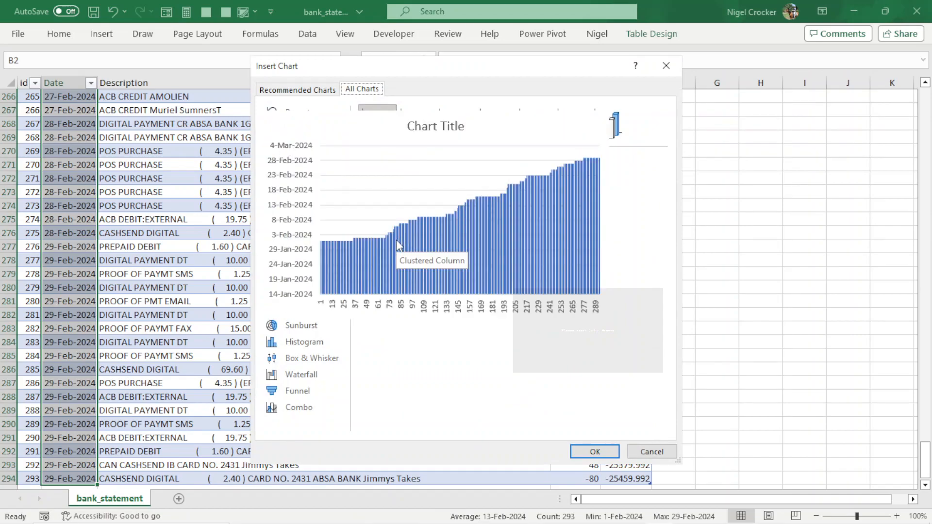
{"action": "mouse_move", "coordinate": [424, 229]}
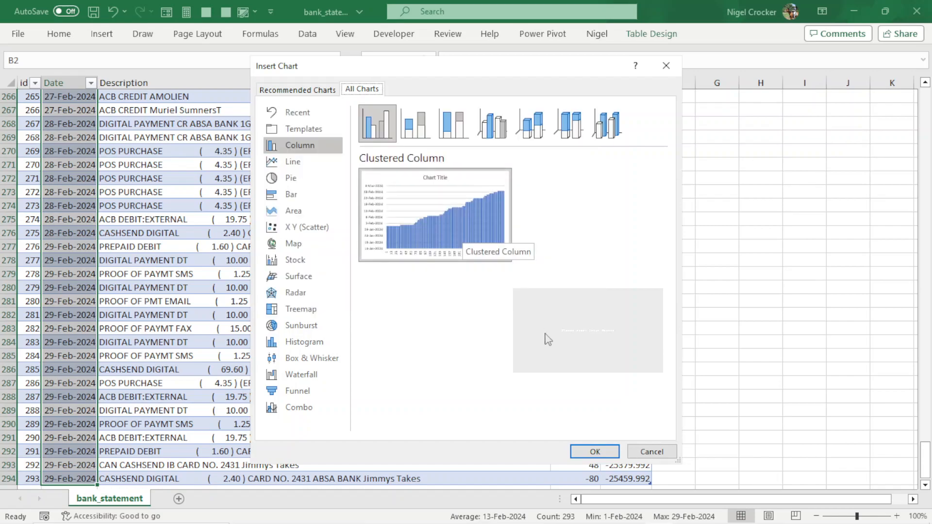
{"action": "left_click", "coordinate": [595, 451]}
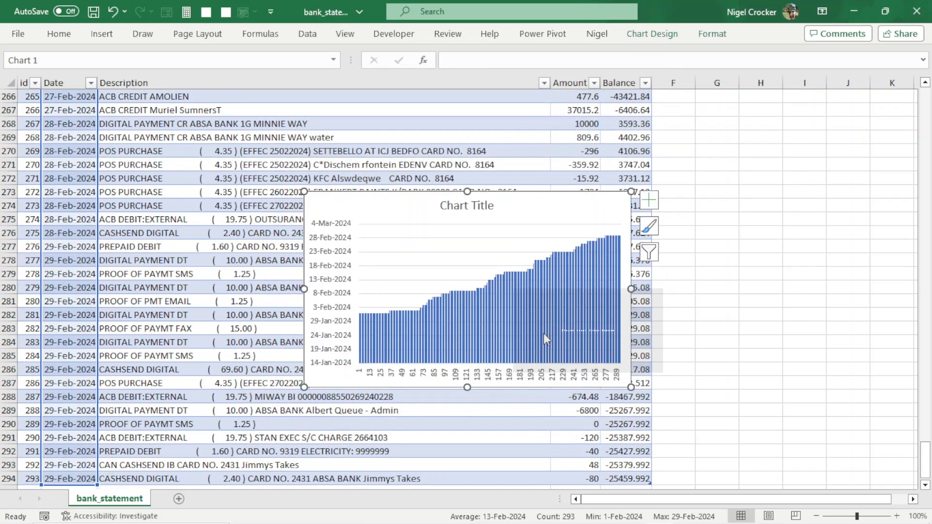
Delete the inserted chart.
{"action": "left_click", "coordinate": [508, 253]}
{"action": "left_click", "coordinate": [559, 212]}
{"action": "key", "text": "Delete"}
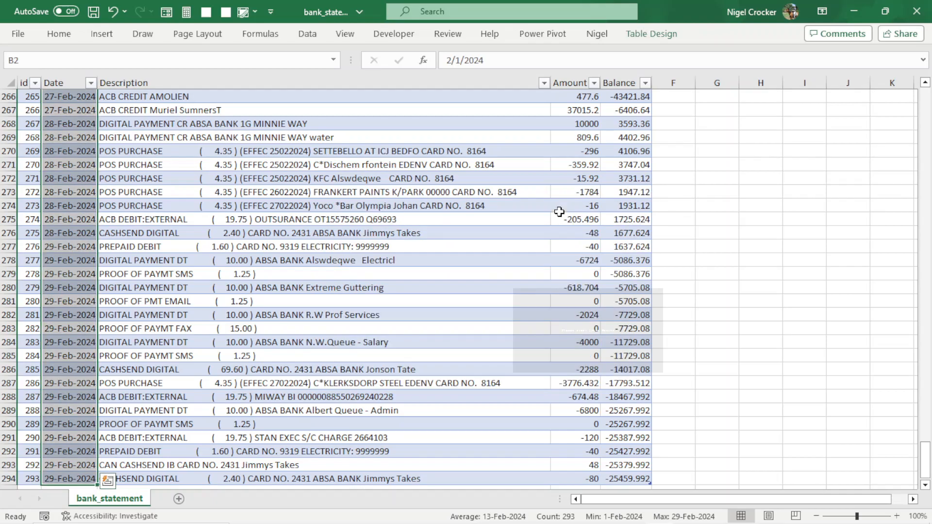
Select the Description column's data and format it with the Text category.
{"action": "left_click", "coordinate": [77, 247]}
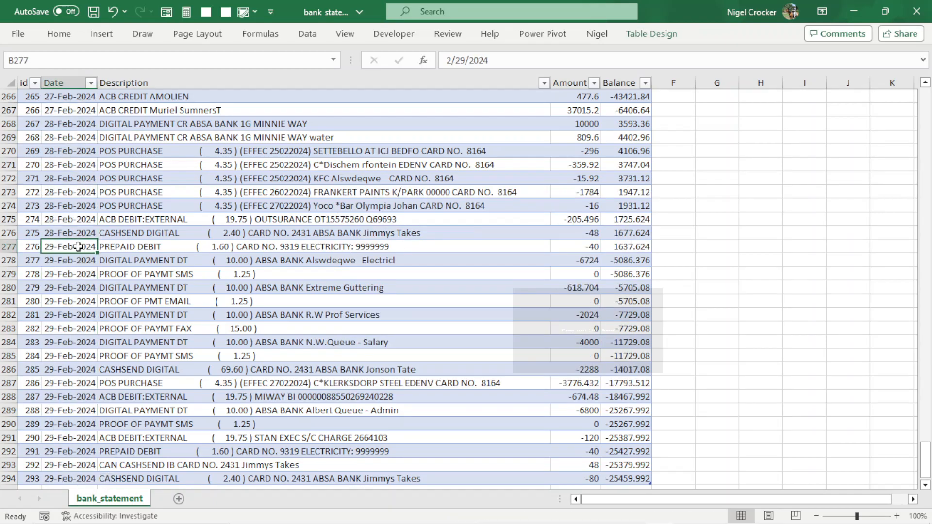
{"action": "scroll", "coordinate": [204, 325], "scroll_direction": "up", "scroll_amount": 4}
{"action": "scroll", "coordinate": [207, 329], "scroll_direction": "up", "scroll_amount": 19}
{"action": "left_click", "coordinate": [208, 326]}
{"action": "key", "text": "ctrl+Up"}
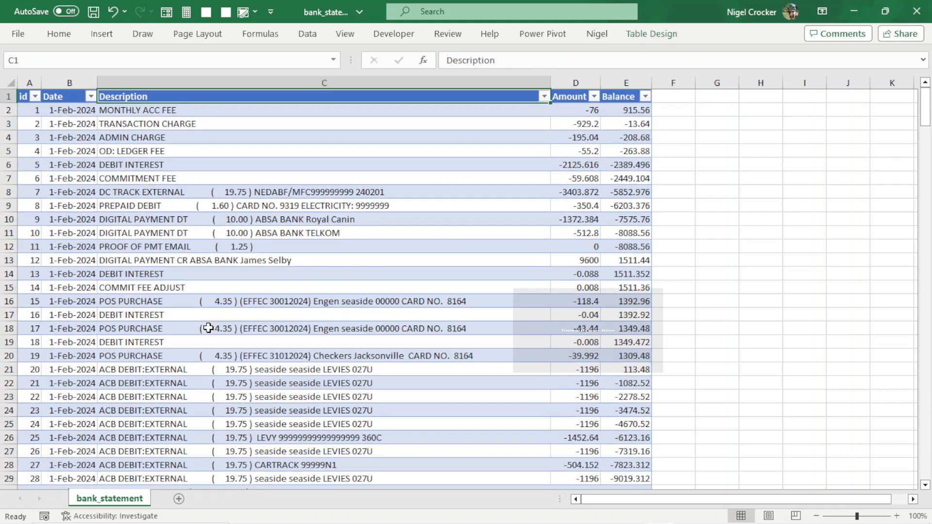
{"action": "left_click", "coordinate": [250, 112]}
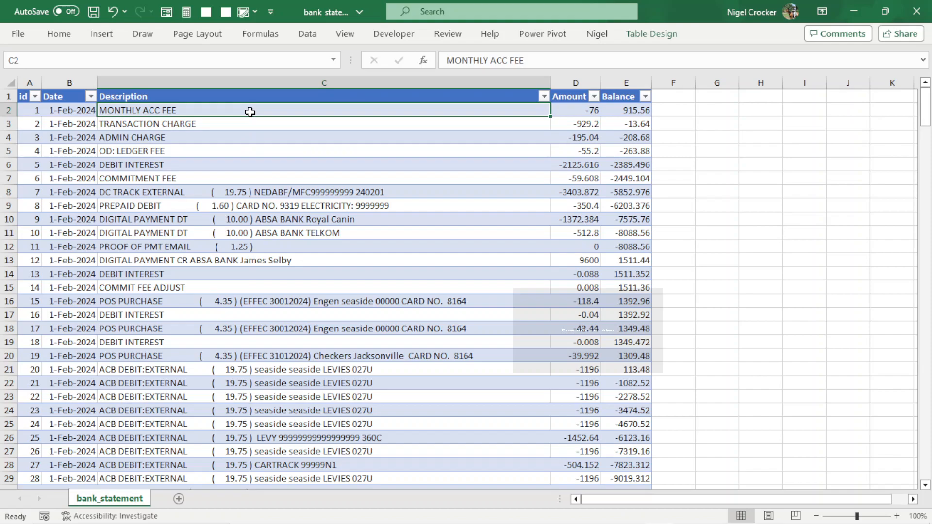
{"action": "key", "text": "ctrl+shift+Down"}
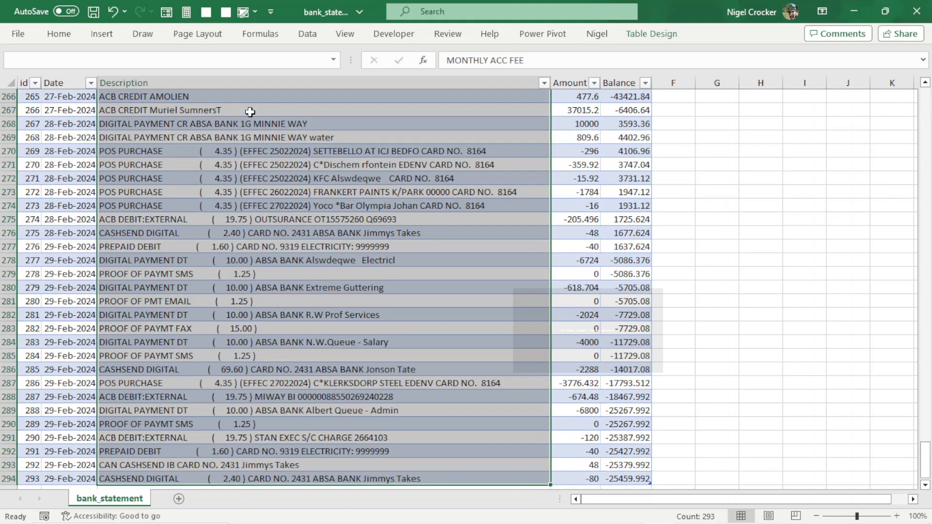
{"action": "left_click", "coordinate": [239, 134]}
{"action": "right_click", "coordinate": [239, 135]}
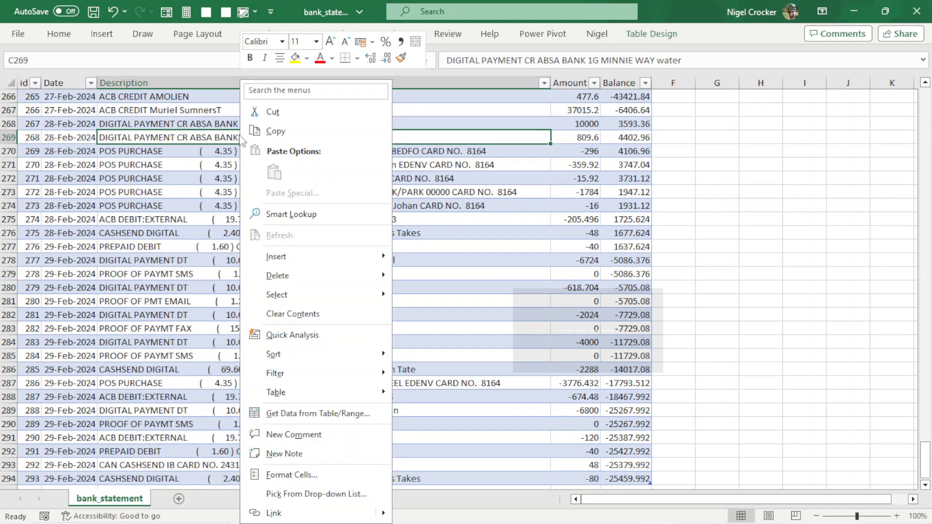
{"action": "mouse_move", "coordinate": [296, 293]}
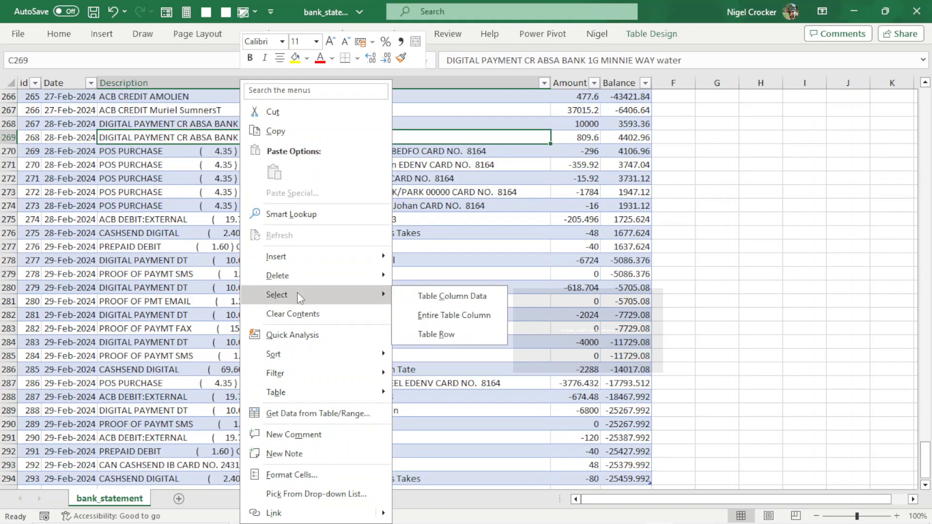
{"action": "left_click", "coordinate": [426, 293]}
{"action": "key", "text": "ctrl+1"}
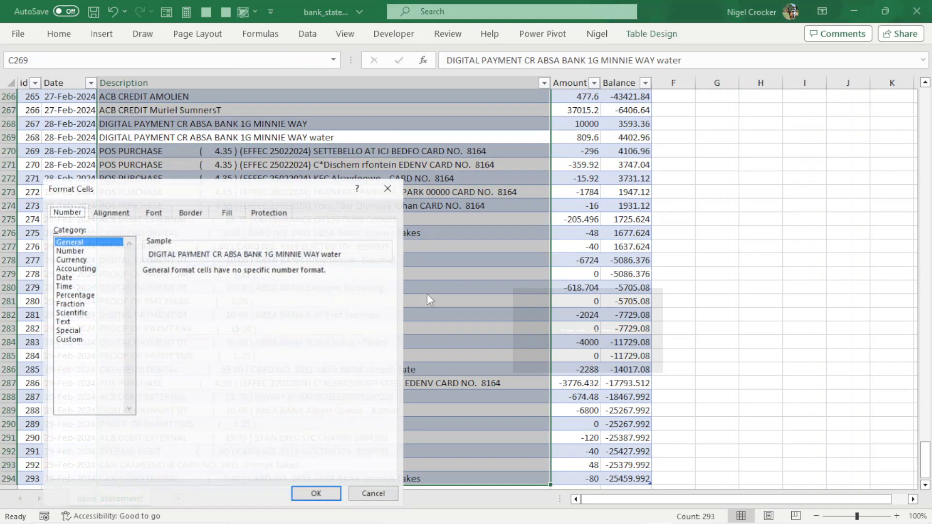
{"action": "left_click", "coordinate": [72, 321]}
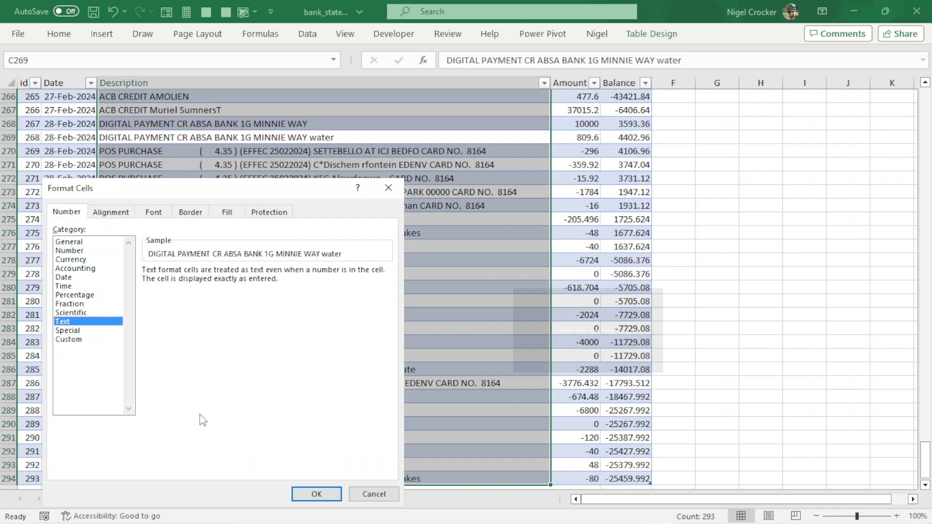
{"action": "left_click", "coordinate": [313, 497]}
{"action": "left_click", "coordinate": [563, 210]}
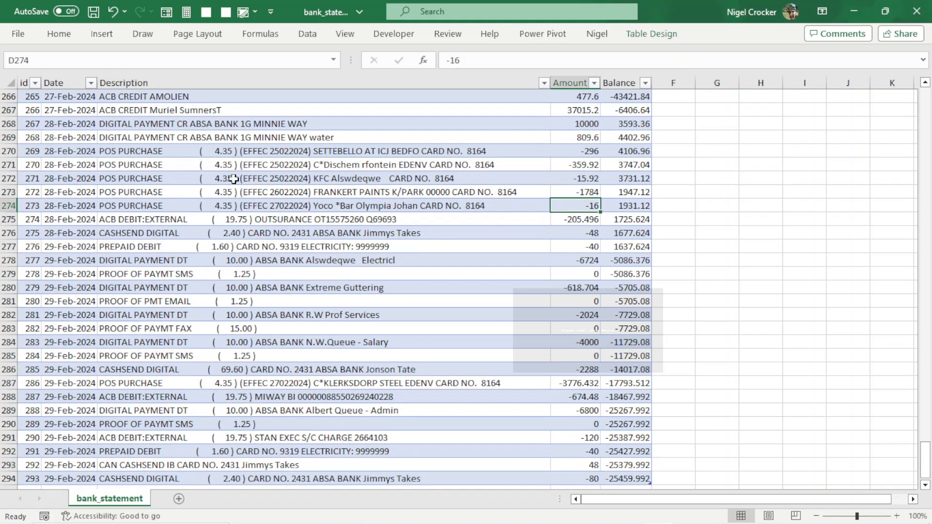
{"action": "scroll", "coordinate": [225, 208], "scroll_direction": "up", "scroll_amount": 3}
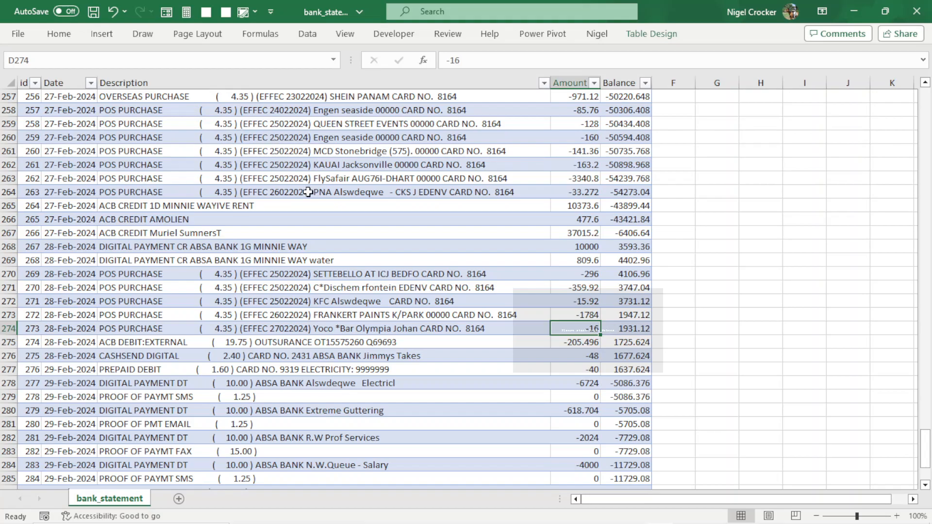
{"action": "scroll", "coordinate": [310, 192], "scroll_direction": "up", "scroll_amount": 19}
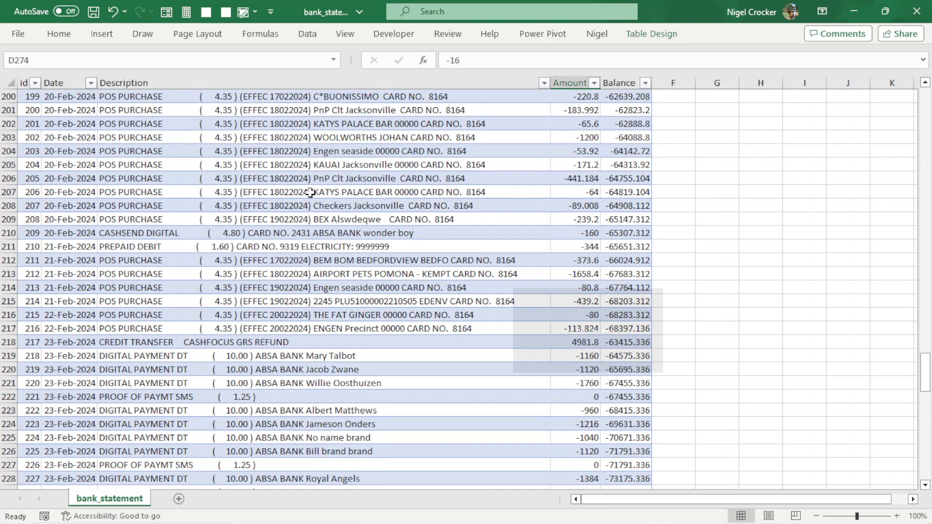
{"action": "scroll", "coordinate": [311, 192], "scroll_direction": "up", "scroll_amount": 12}
{"action": "left_click", "coordinate": [671, 114]}
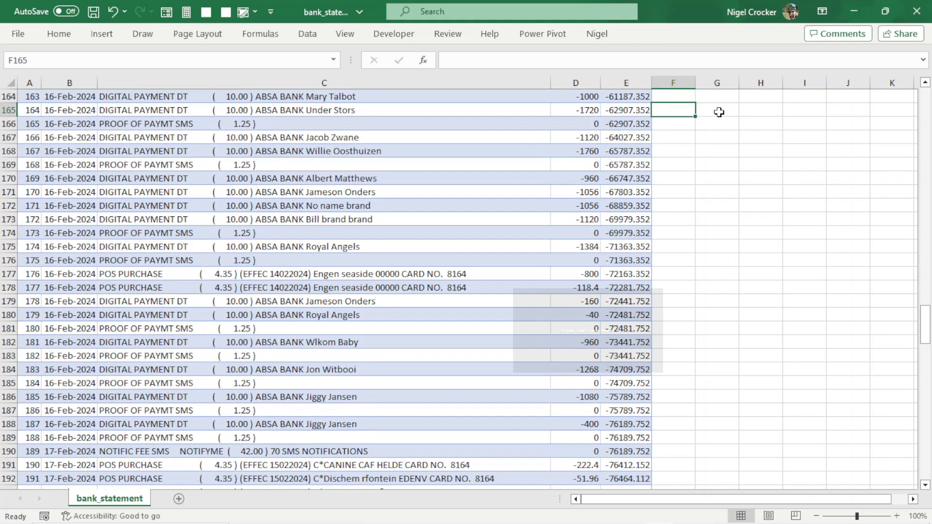
{"action": "left_click", "coordinate": [259, 148]}
{"action": "left_click_drag", "start_coordinate": [925, 324], "coordinate": [925, 97]}
{"action": "left_click", "coordinate": [674, 114]}
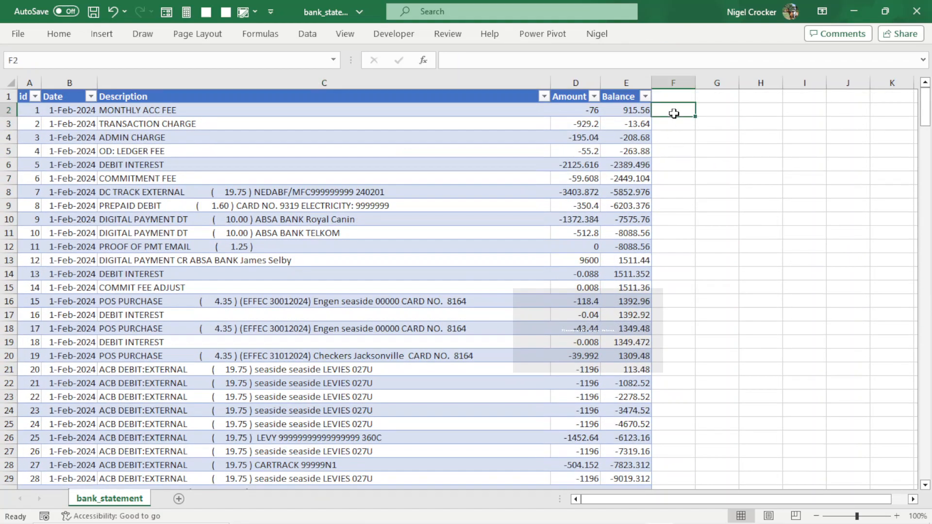
{"action": "type", "text": "="}
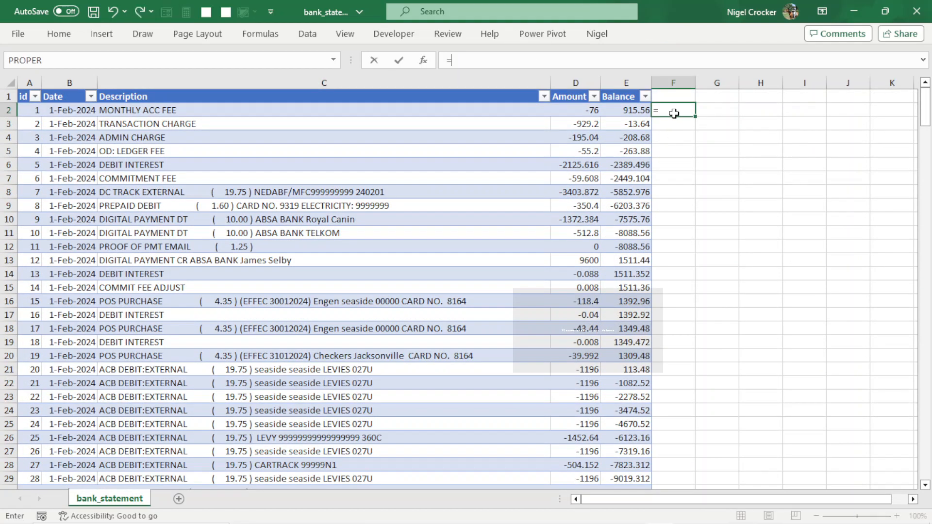
{"action": "type", "text": "lowe"}
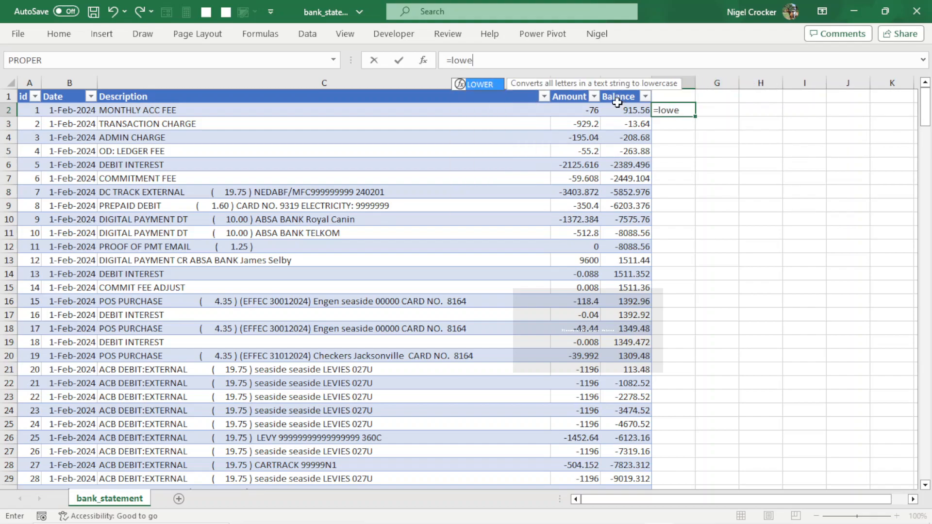
{"action": "double_click", "coordinate": [489, 84]}
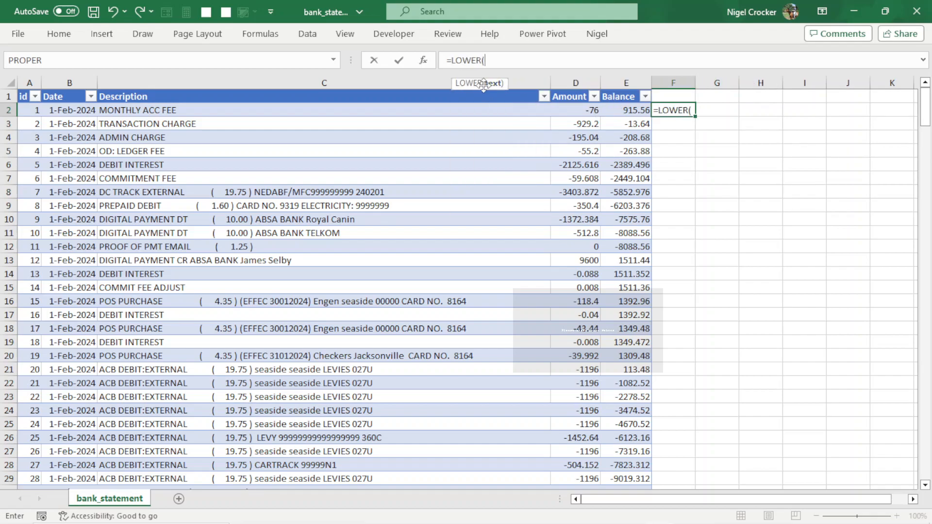
{"action": "type", "text": "trim"}
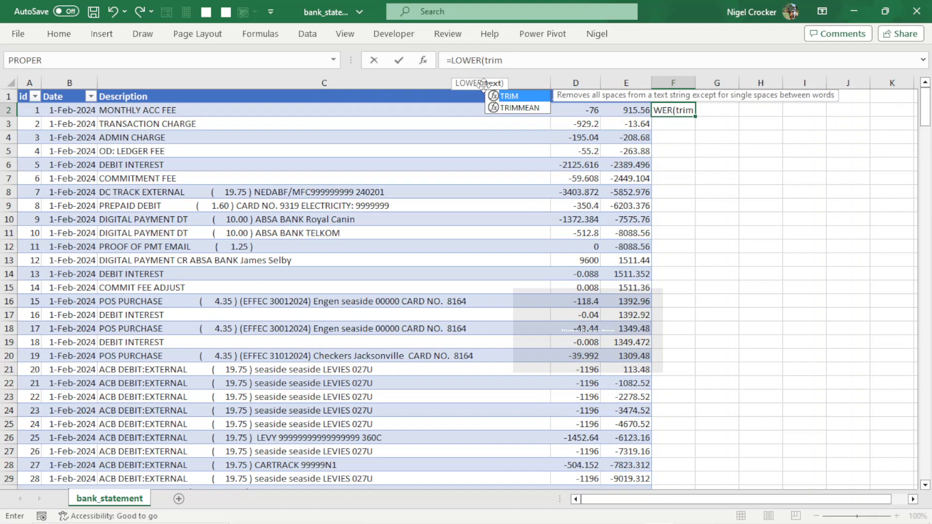
{"action": "double_click", "coordinate": [509, 97]}
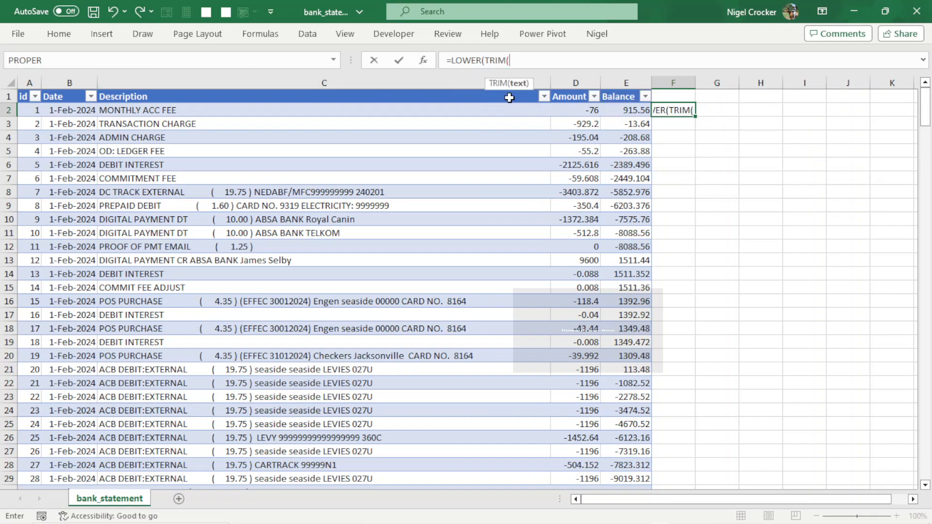
{"action": "type", "text": "clean"}
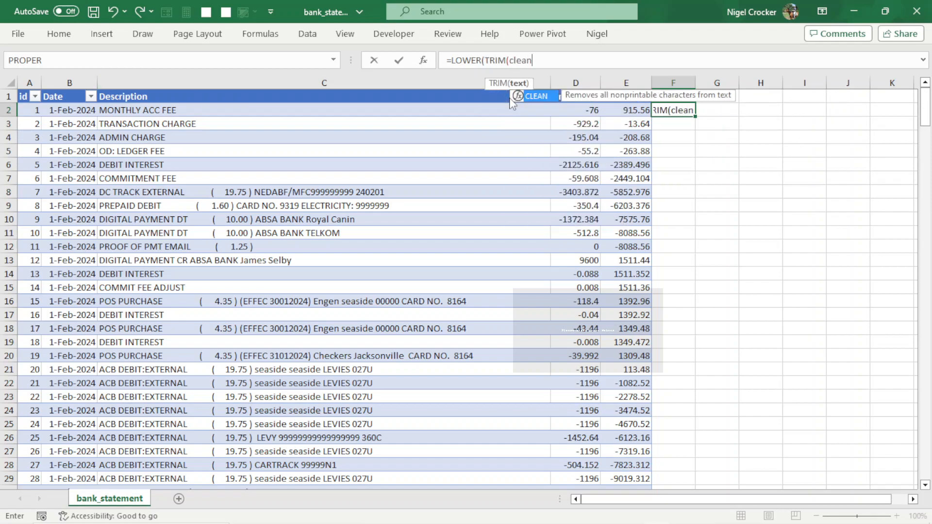
{"action": "double_click", "coordinate": [536, 97]}
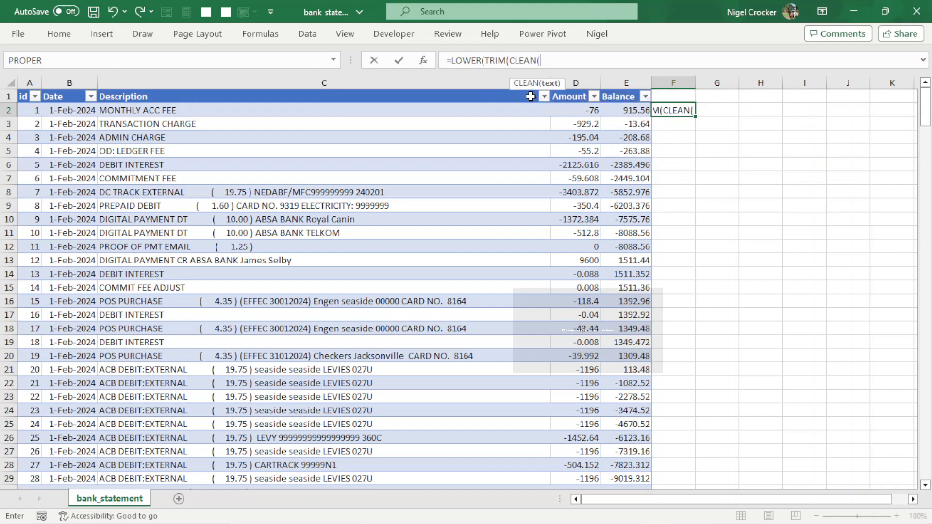
{"action": "left_click", "coordinate": [449, 113]}
{"action": "type", "text": ")))"}
{"action": "key", "text": "Return"}
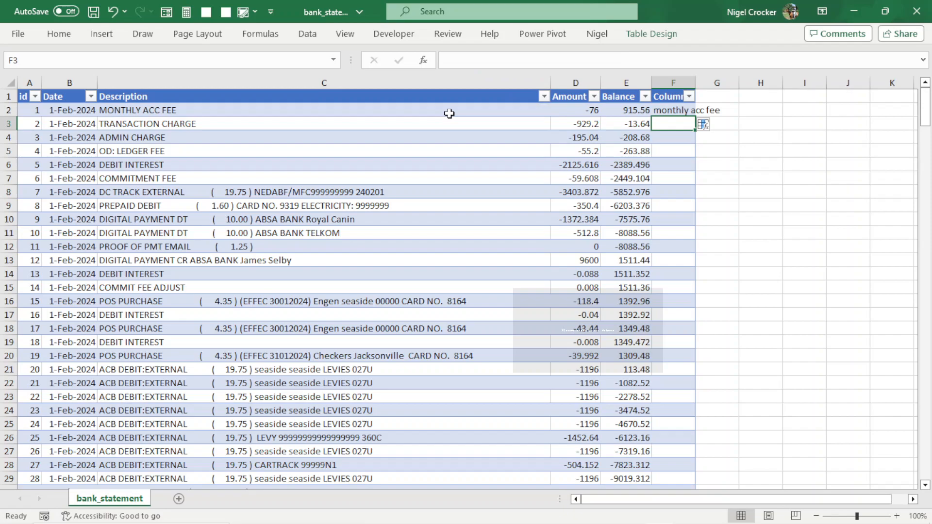
{"action": "left_click", "coordinate": [709, 125]}
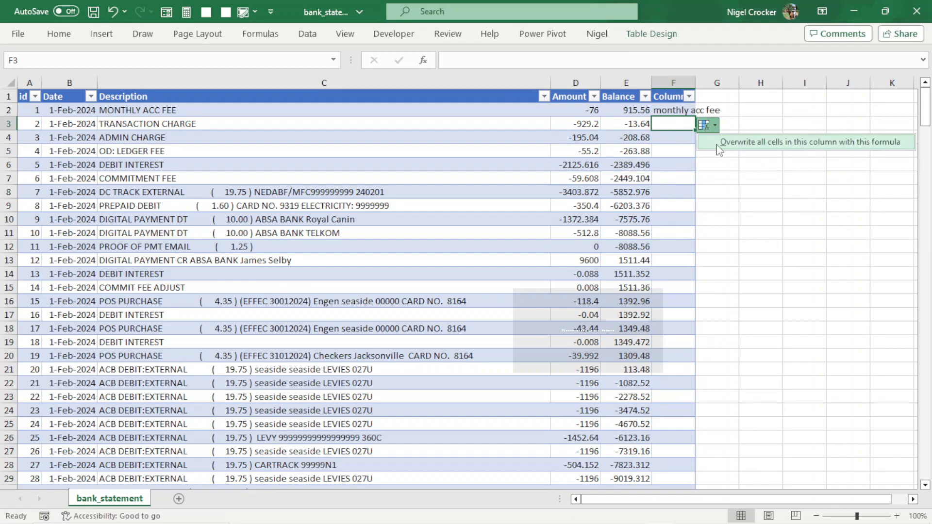
{"action": "left_click", "coordinate": [718, 142]}
Copy the new column's results and paste them as values over the Description column's data.
{"action": "left_click", "coordinate": [668, 112]}
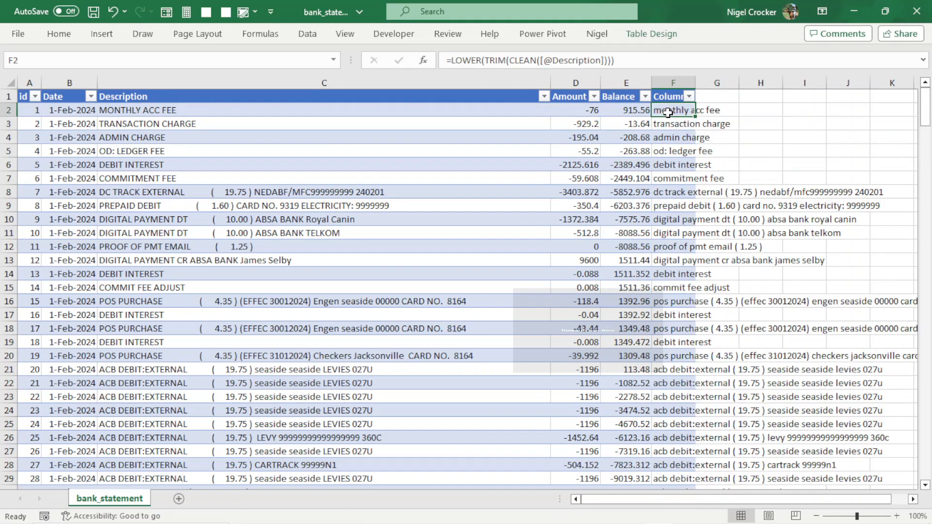
{"action": "key", "text": "ctrl+shift+Down"}
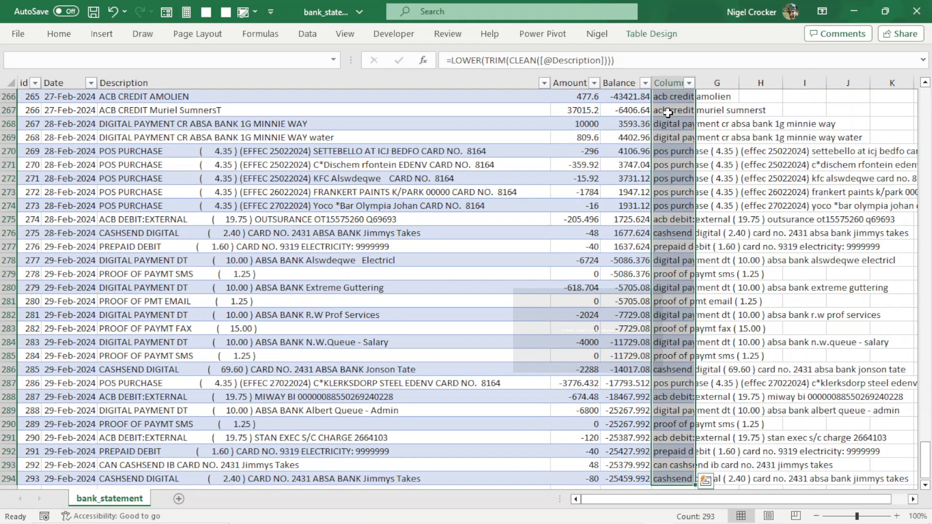
{"action": "key", "text": "ctrl+c"}
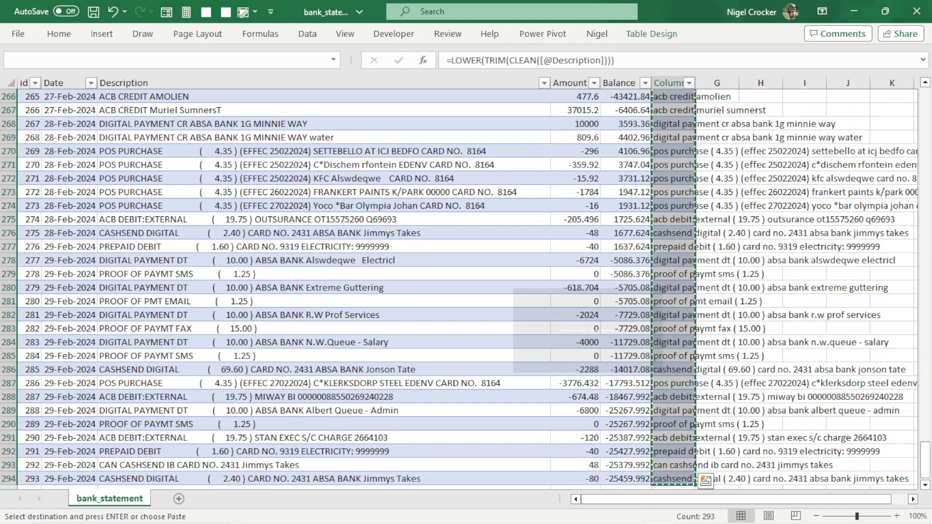
{"action": "left_click_drag", "start_coordinate": [925, 461], "coordinate": [925, 86]}
{"action": "left_click", "coordinate": [251, 110]}
{"action": "right_click", "coordinate": [252, 110]}
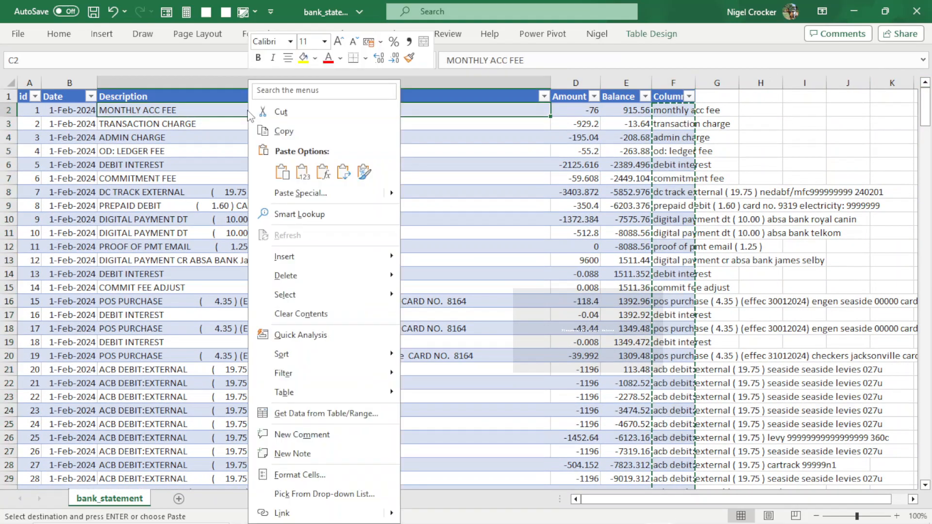
{"action": "left_click", "coordinate": [301, 173]}
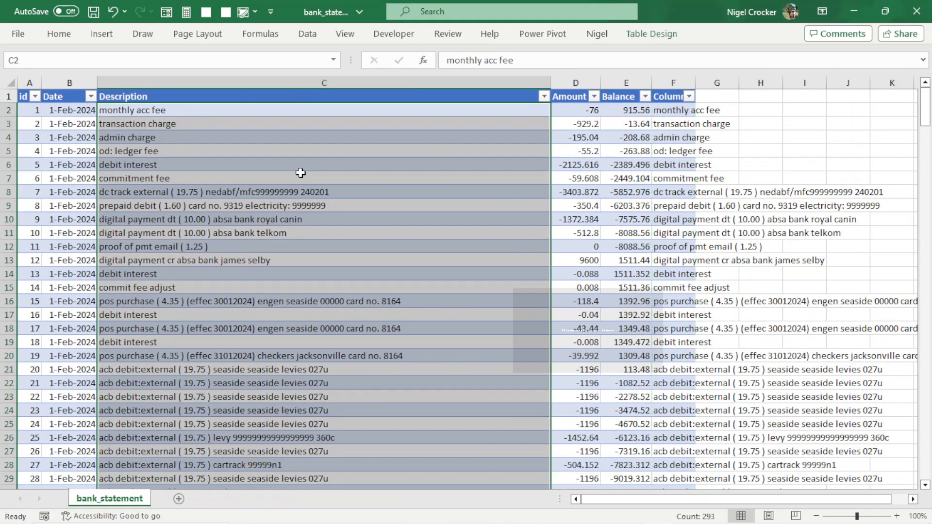
Delete the helper column after Balance.
{"action": "left_click", "coordinate": [669, 83]}
{"action": "right_click", "coordinate": [668, 83]}
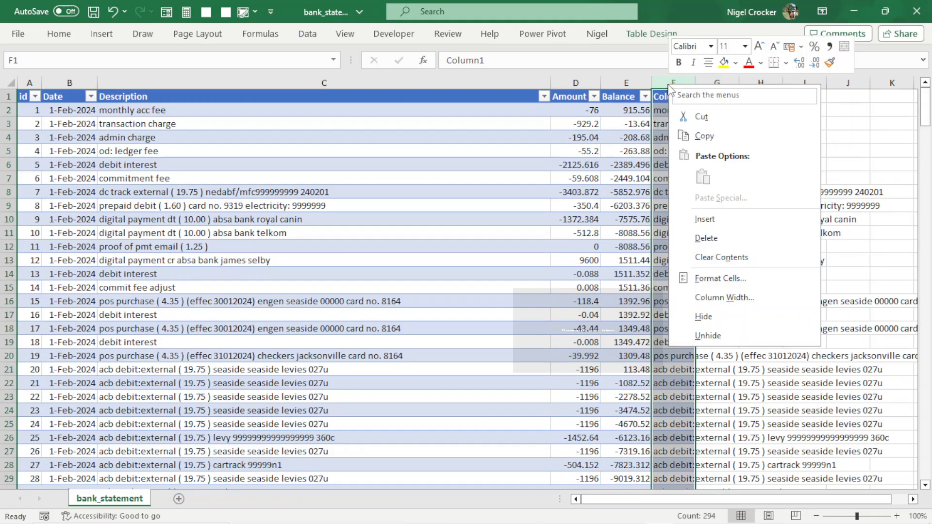
{"action": "left_click", "coordinate": [702, 238]}
{"action": "left_click", "coordinate": [490, 223]}
{"action": "scroll", "coordinate": [388, 356], "scroll_direction": "down", "scroll_amount": 16}
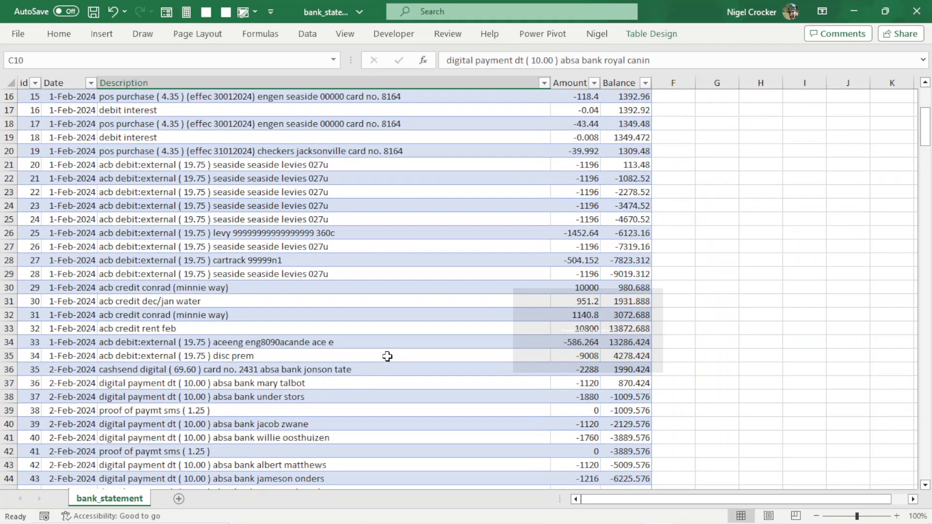
{"action": "scroll", "coordinate": [391, 356], "scroll_direction": "down", "scroll_amount": 20}
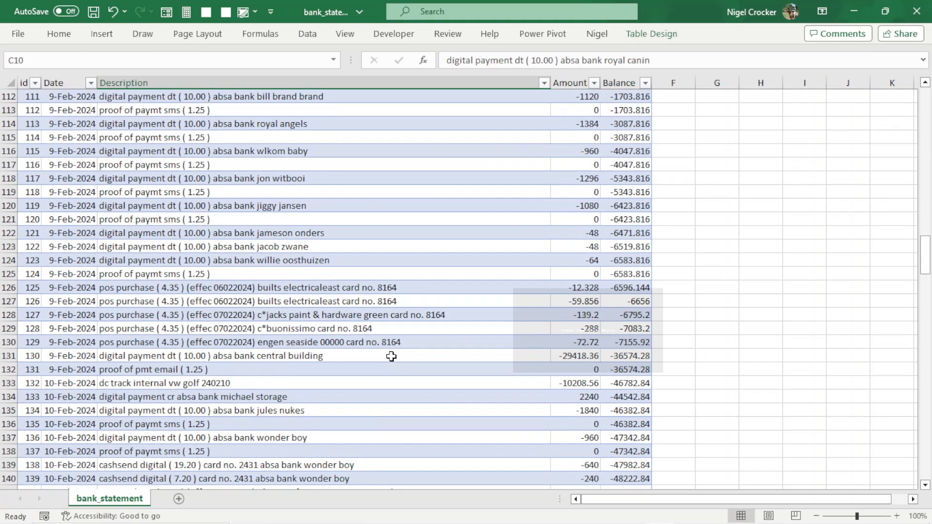
{"action": "scroll", "coordinate": [391, 357], "scroll_direction": "up", "scroll_amount": 20}
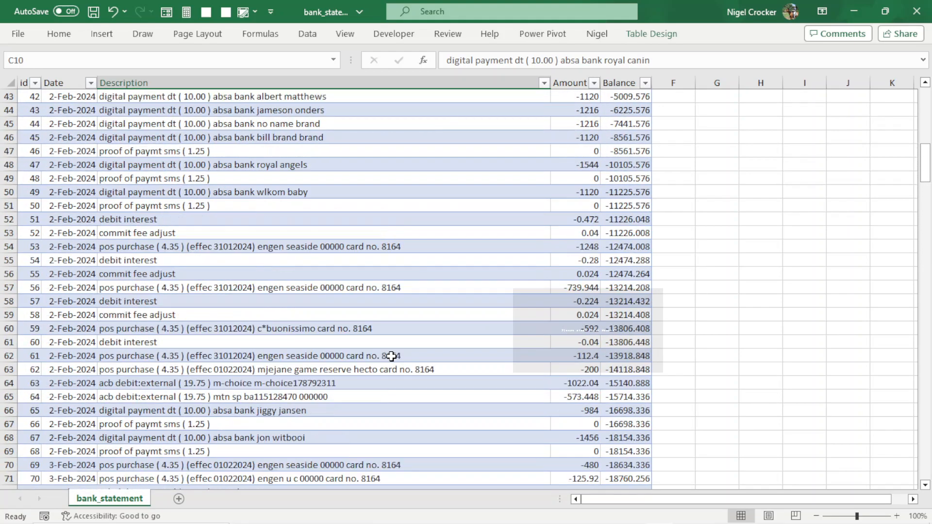
{"action": "scroll", "coordinate": [392, 357], "scroll_direction": "up", "scroll_amount": 7}
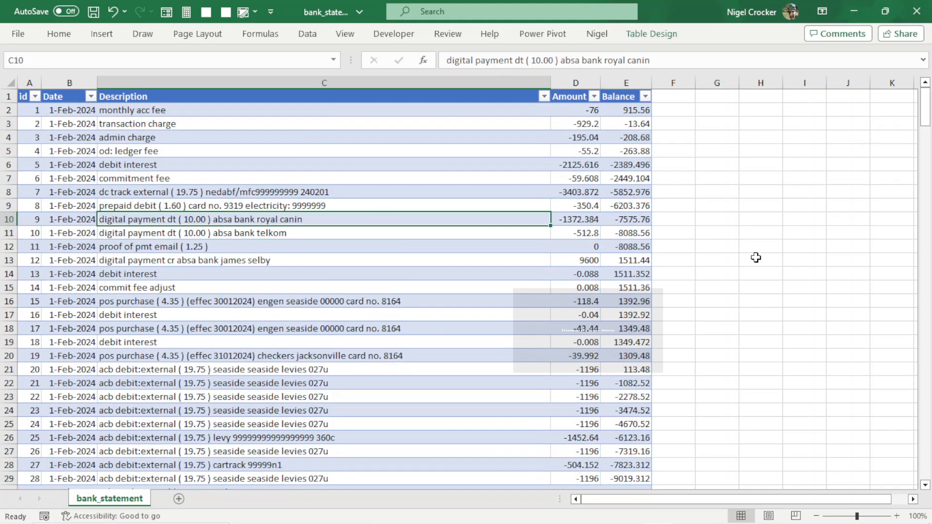
Select the Amount and Balance column data and format it as Number with 2 decimal places.
{"action": "left_click_drag", "start_coordinate": [583, 109], "coordinate": [612, 108]}
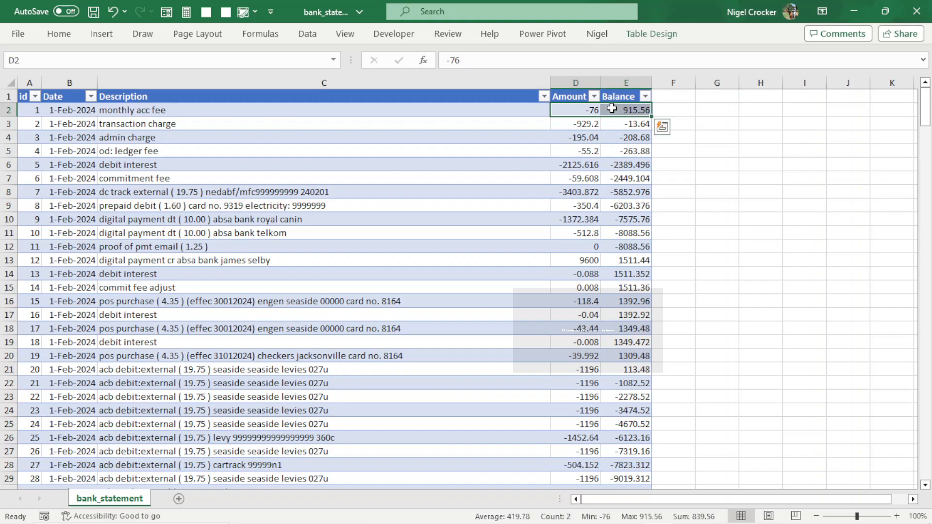
{"action": "key", "text": "ctrl+q"}
{"action": "key", "text": "Escape"}
{"action": "right_click", "coordinate": [611, 108]}
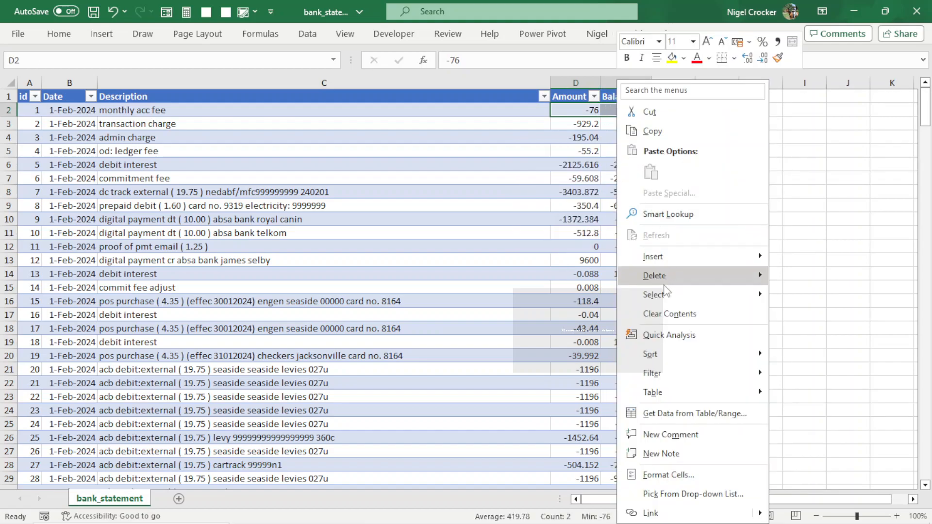
{"action": "mouse_move", "coordinate": [663, 293]}
{"action": "left_click", "coordinate": [815, 297]}
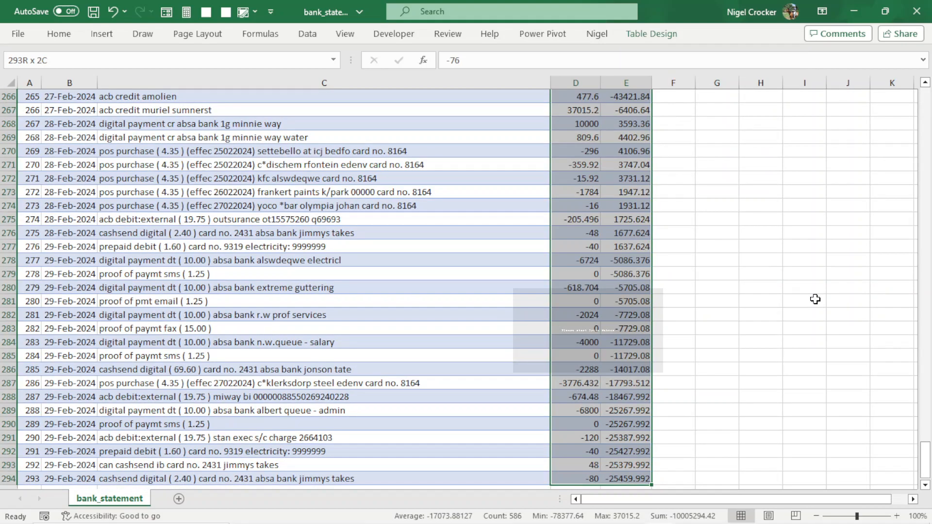
{"action": "key", "text": "ctrl+1"}
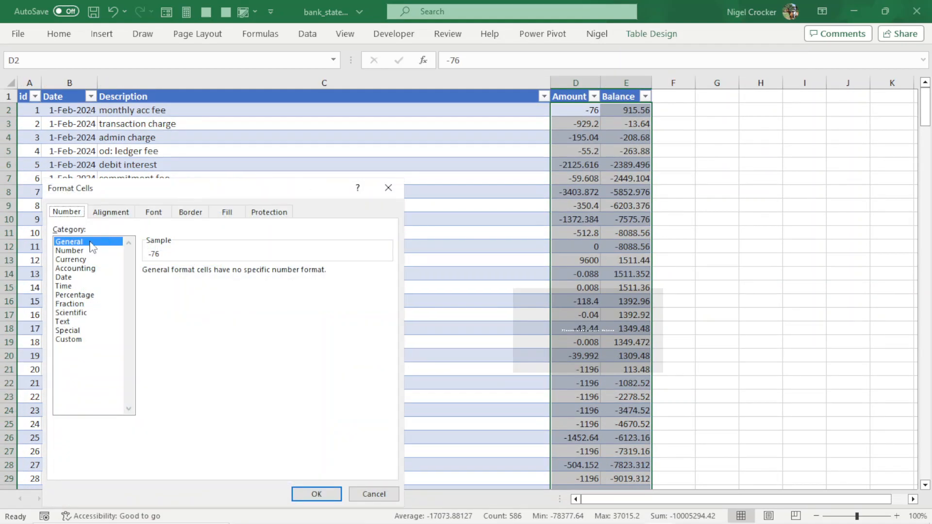
{"action": "left_click", "coordinate": [69, 250]}
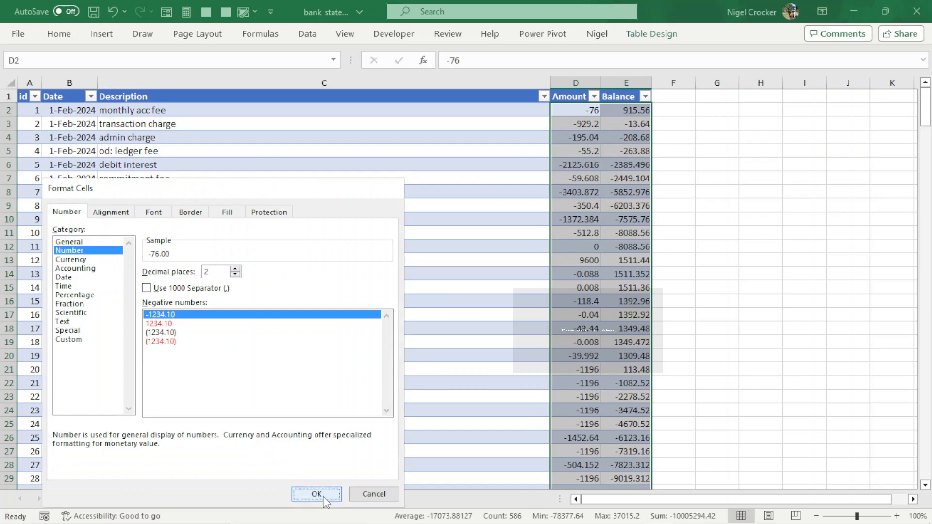
{"action": "left_click", "coordinate": [320, 494]}
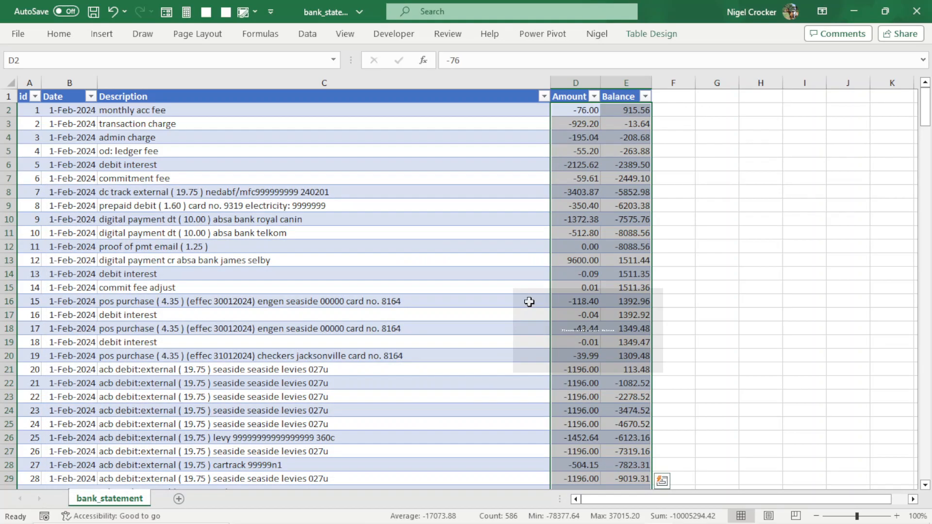
Save the workbook.
{"action": "left_click", "coordinate": [577, 245]}
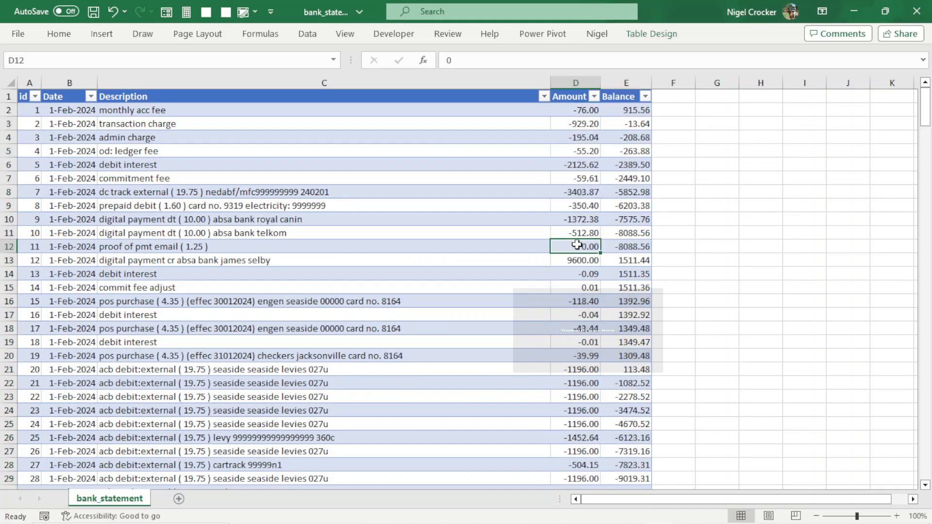
{"action": "key", "text": "ctrl+s"}
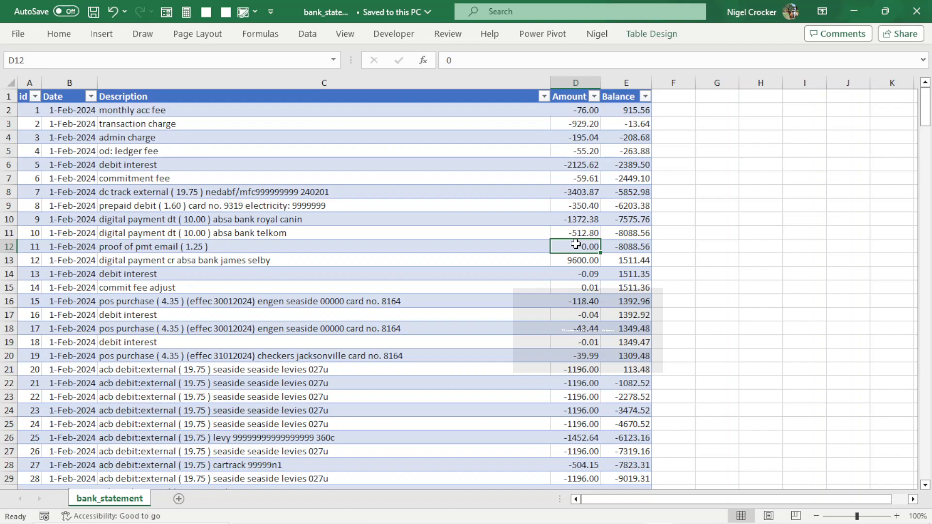
Sort the table by Amount from smallest to largest.
{"action": "left_click", "coordinate": [589, 318]}
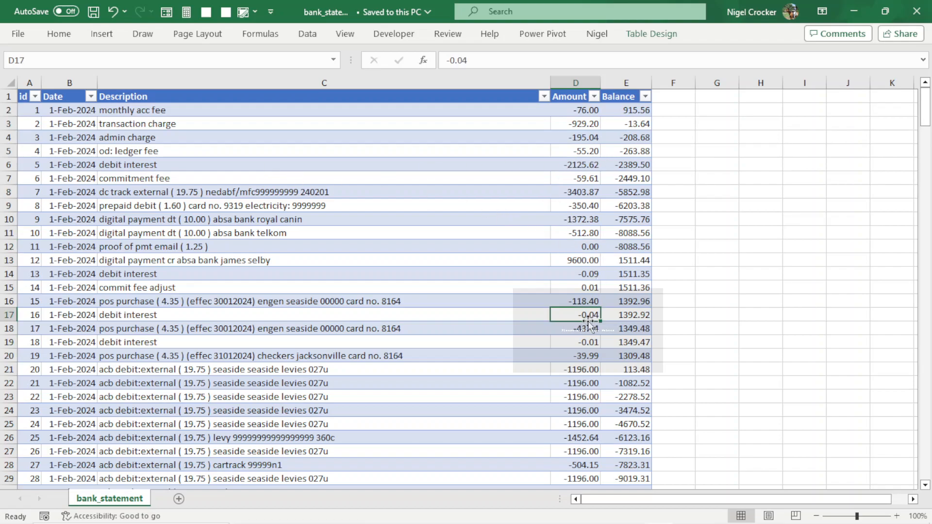
{"action": "scroll", "coordinate": [591, 233], "scroll_direction": "down", "scroll_amount": 16}
{"action": "scroll", "coordinate": [590, 233], "scroll_direction": "down", "scroll_amount": 2}
{"action": "left_click", "coordinate": [586, 274]}
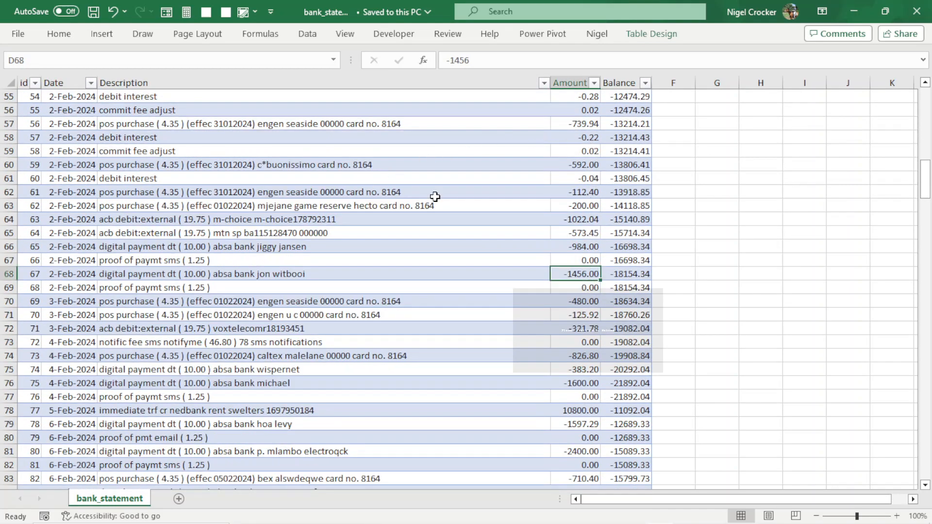
{"action": "left_click", "coordinate": [594, 83]}
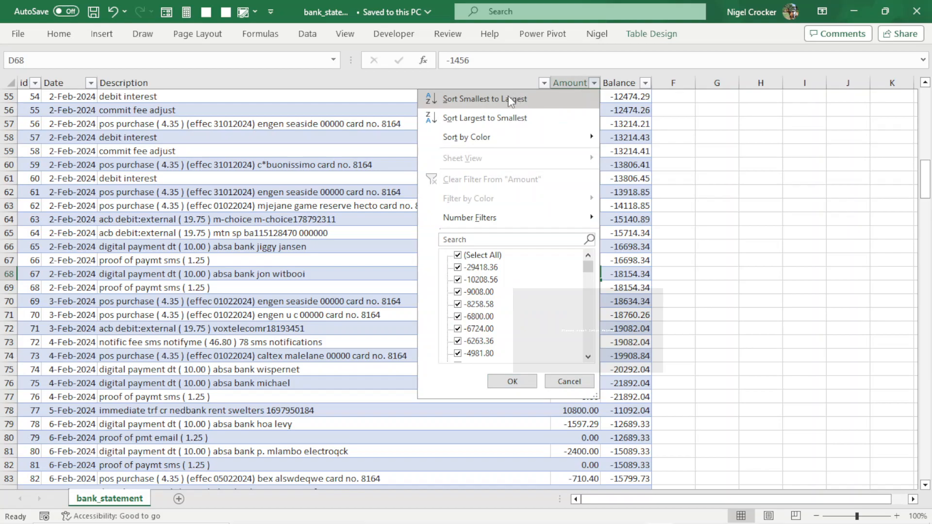
{"action": "left_click", "coordinate": [510, 99]}
Select the table rows whose Amount is 0.00 and delete them.
{"action": "scroll", "coordinate": [587, 290], "scroll_direction": "down", "scroll_amount": 20}
{"action": "scroll", "coordinate": [588, 290], "scroll_direction": "down", "scroll_amount": 9}
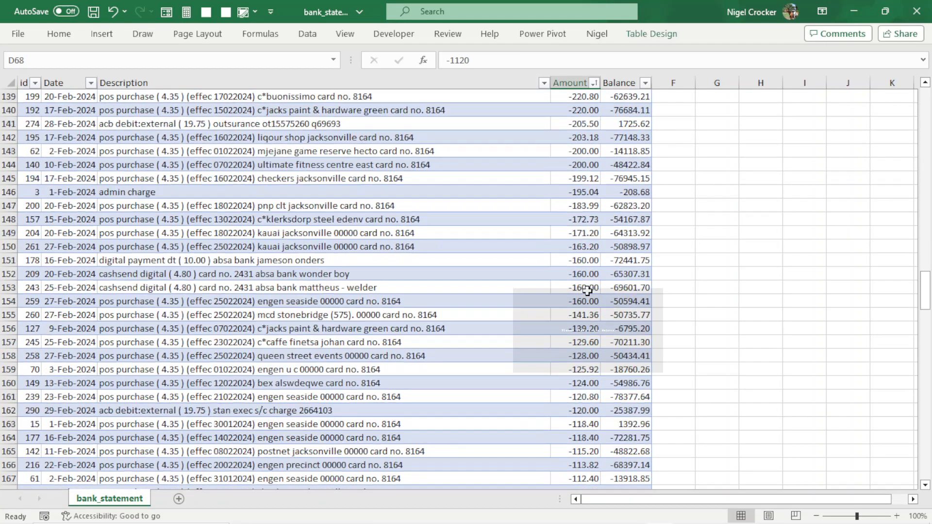
{"action": "left_click_drag", "start_coordinate": [924, 330], "coordinate": [854, 391]}
{"action": "scroll", "coordinate": [499, 329], "scroll_direction": "up", "scroll_amount": 3}
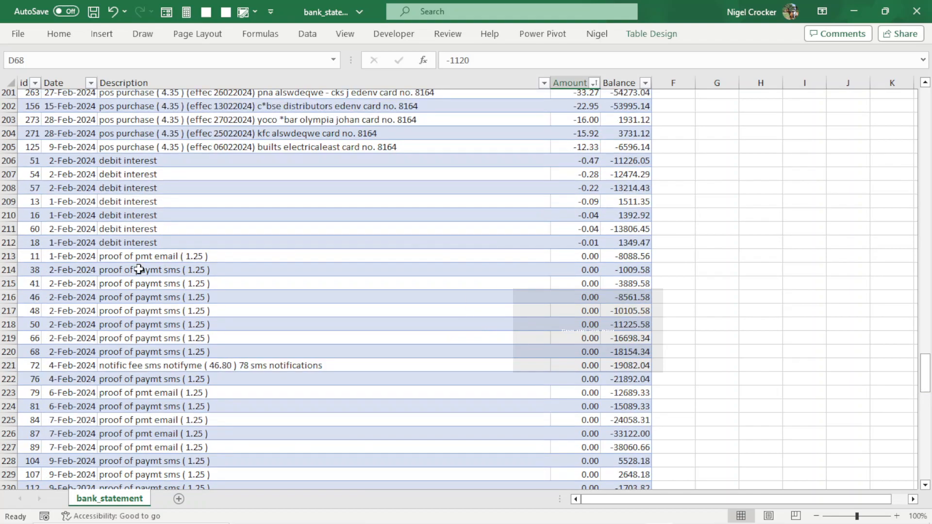
{"action": "left_click_drag", "start_coordinate": [7, 256], "coordinate": [5, 483]}
{"action": "left_click_drag", "start_coordinate": [3, 493], "coordinate": [2, 287]}
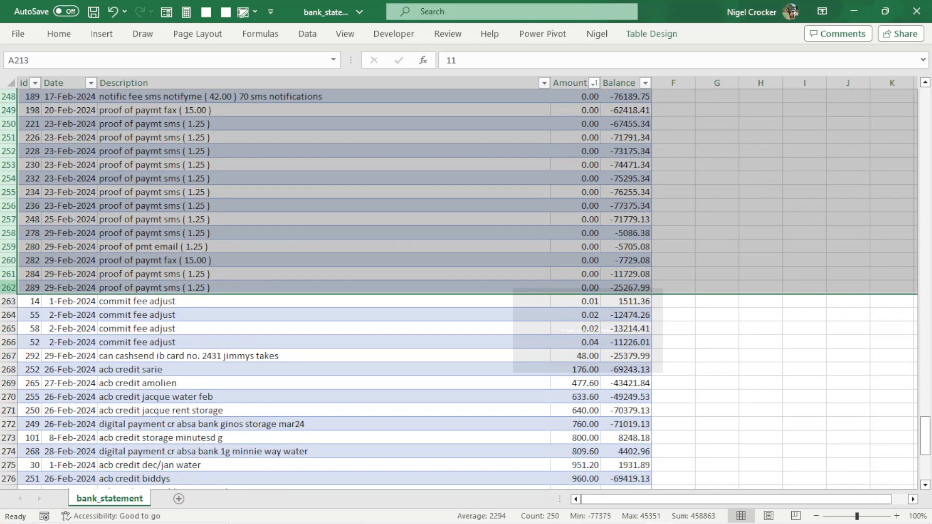
{"action": "right_click", "coordinate": [4, 288]}
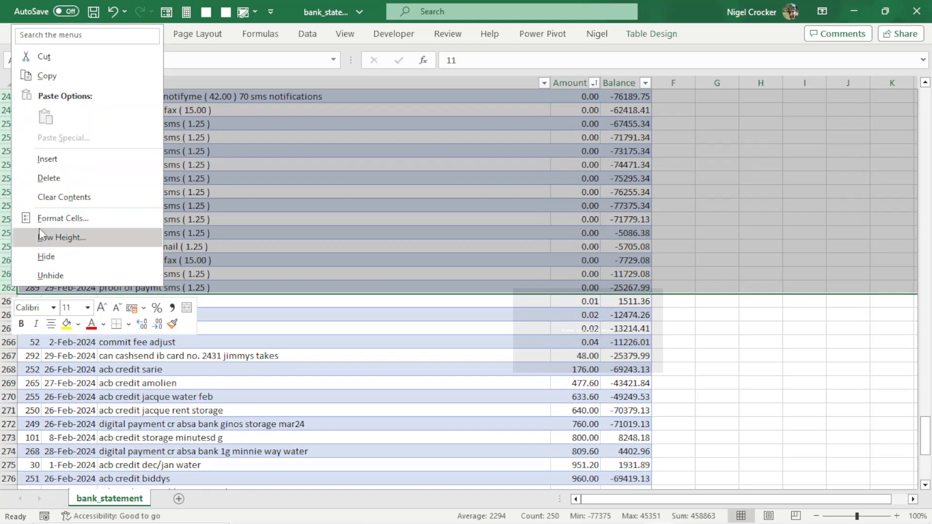
{"action": "left_click", "coordinate": [42, 180]}
{"action": "left_click", "coordinate": [428, 271]}
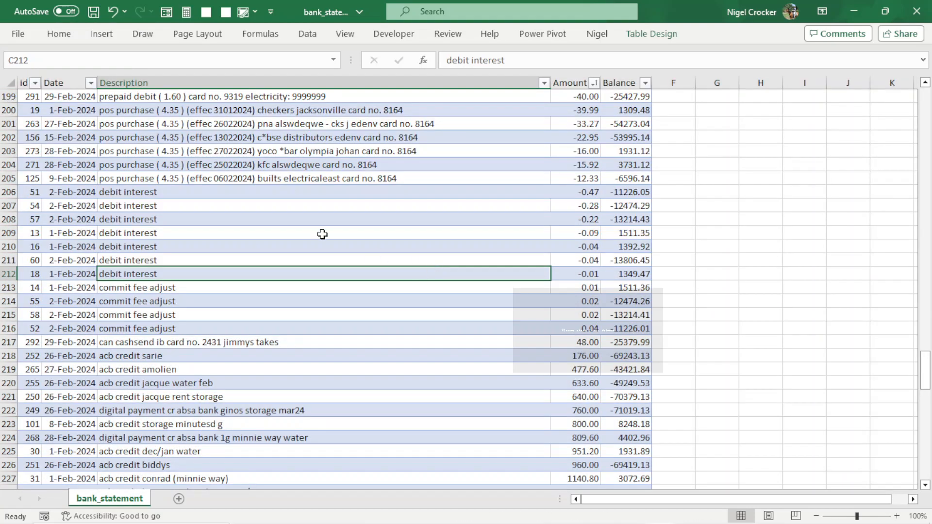
Sort the table by id from smallest to largest and return to the top of the sheet.
{"action": "left_click", "coordinate": [36, 83]}
{"action": "left_click", "coordinate": [73, 100]}
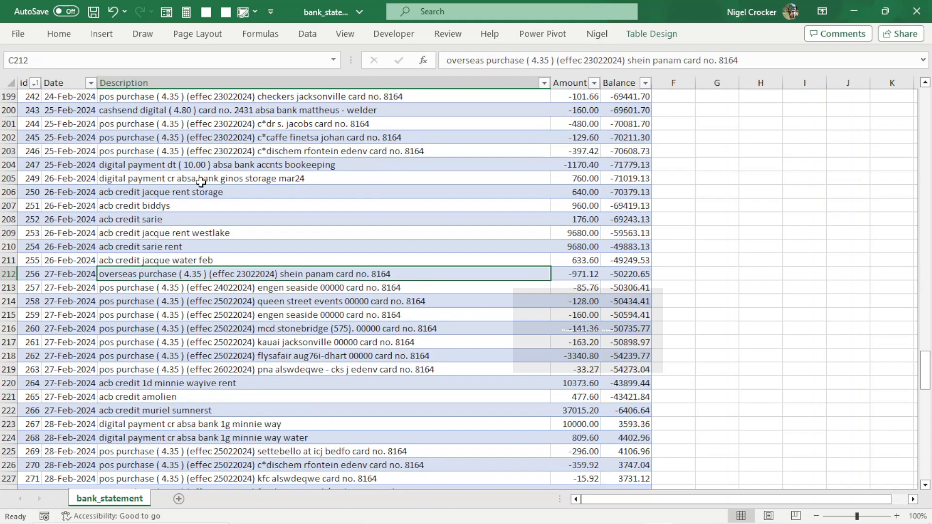
{"action": "left_click", "coordinate": [29, 247]}
{"action": "key", "text": "ctrl+Home"}
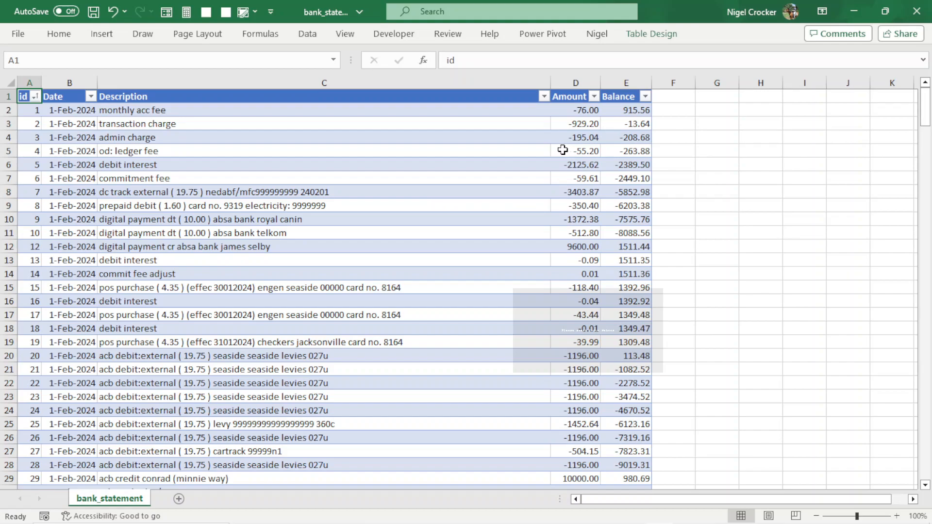
Insert a blank table row above the first transaction.
{"action": "left_click", "coordinate": [7, 110]}
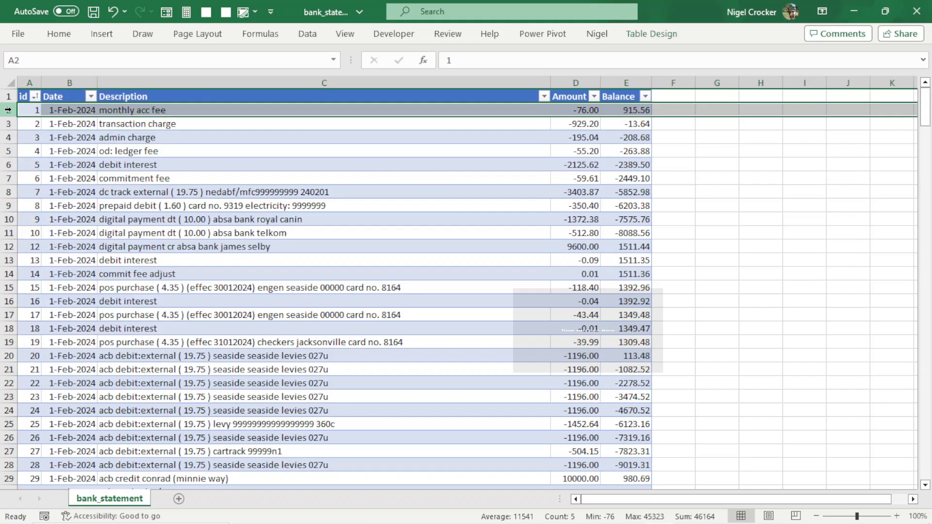
{"action": "right_click", "coordinate": [13, 111]}
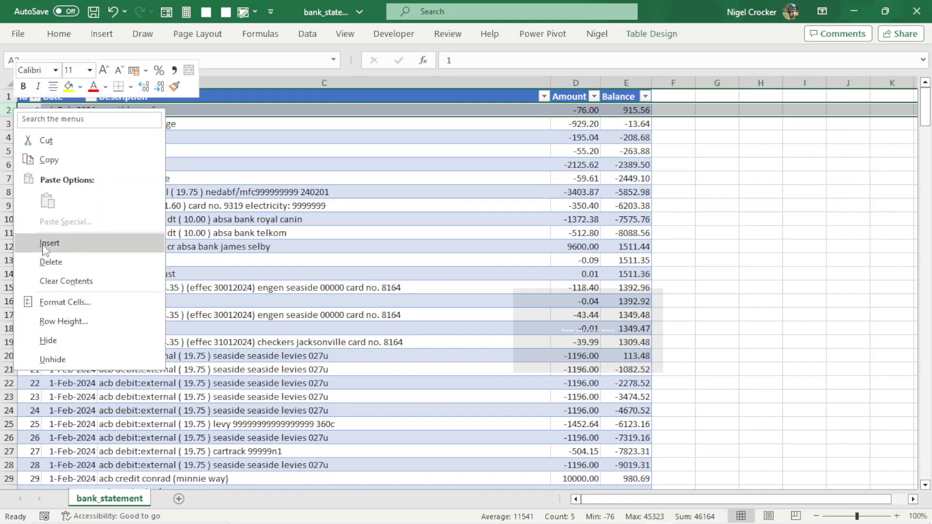
{"action": "left_click", "coordinate": [45, 243]}
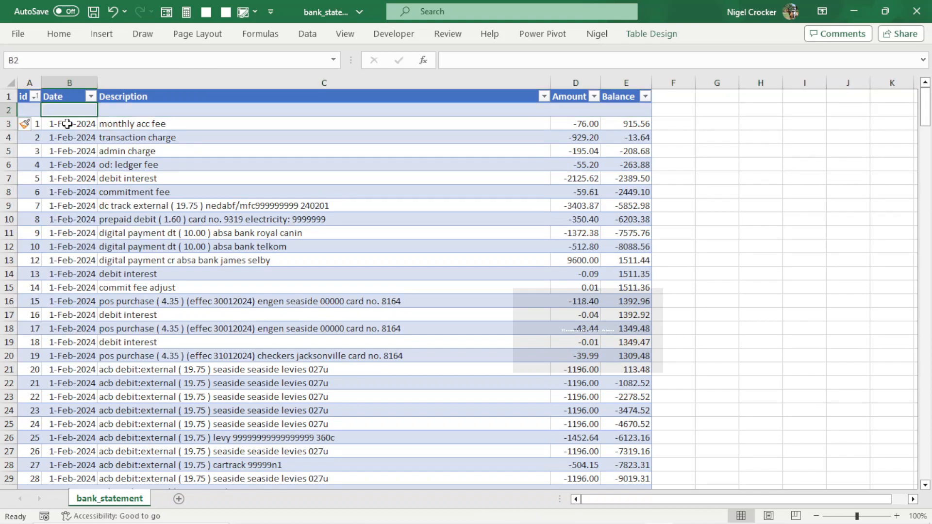
Copy the first transaction's date 1-Feb-2024 into the new row's Date cell.
{"action": "left_click", "coordinate": [69, 122]}
{"action": "key", "text": "ctrl+c"}
{"action": "left_click", "coordinate": [70, 110]}
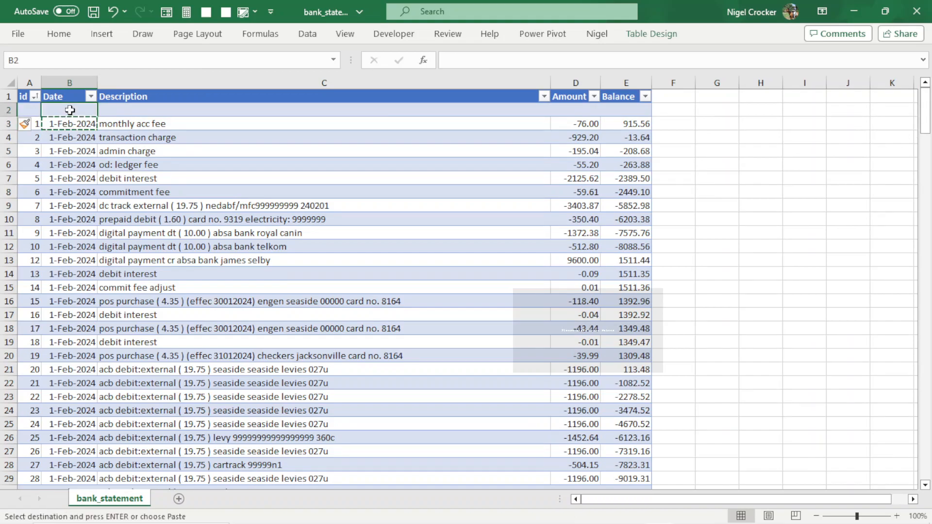
{"action": "key", "text": "ctrl+v"}
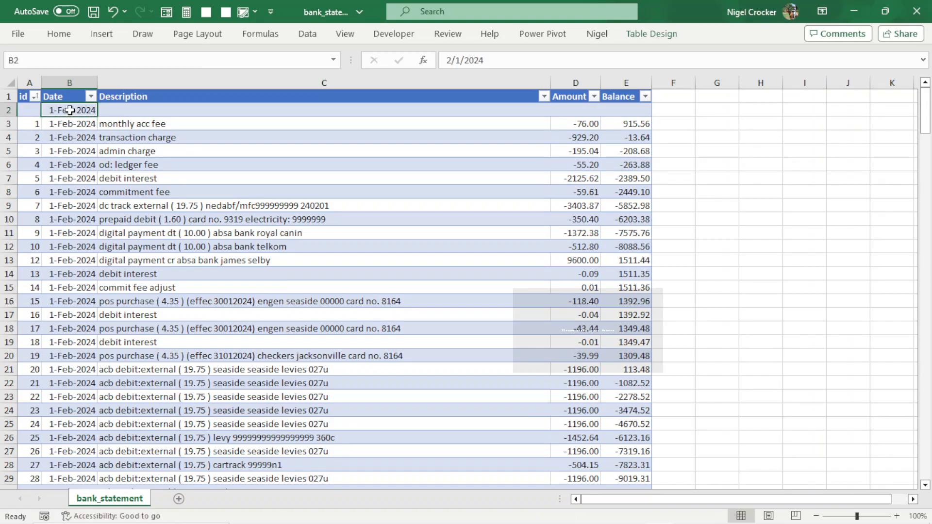
Enter starting as the new row's Description.
{"action": "left_click", "coordinate": [104, 107]}
{"action": "type", "text": "strat"}
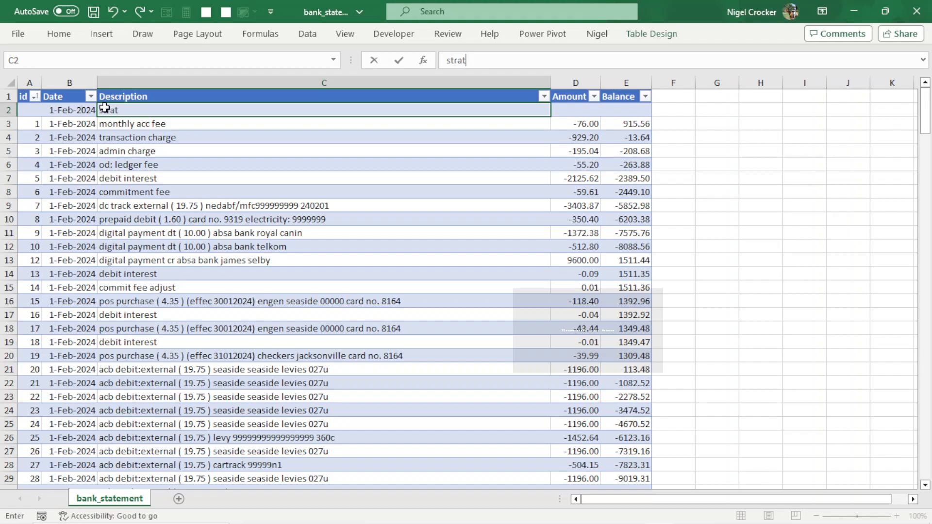
{"action": "type", "text": "ing"}
{"action": "key", "text": "BackSpace"}
{"action": "key", "text": "BackSpace"}
{"action": "key", "text": "BackSpace"}
{"action": "key", "text": "BackSpace"}
{"action": "key", "text": "BackSpace"}
{"action": "key", "text": "BackSpace"}
{"action": "type", "text": "arting"}
{"action": "left_click", "coordinate": [575, 167]}
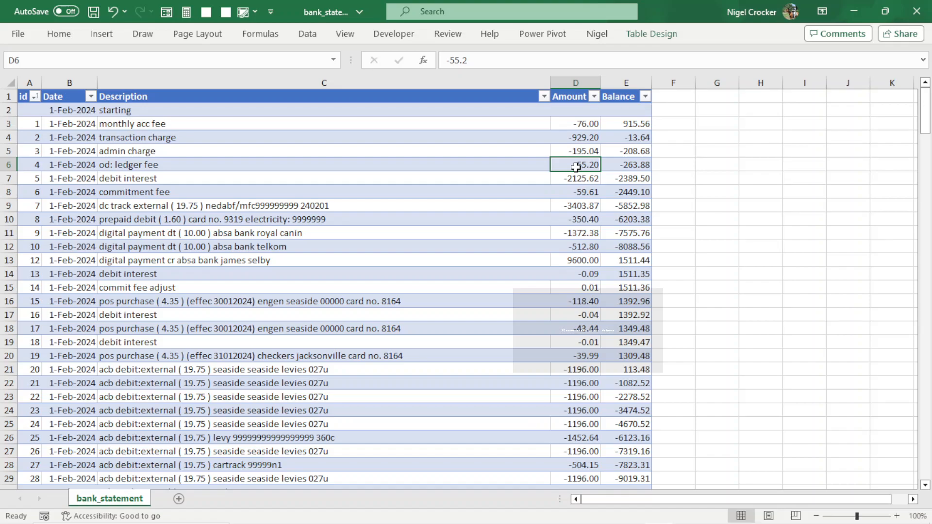
Calculate the opening balance with =915.56+76 in a spare cell beside the table.
{"action": "left_click", "coordinate": [708, 125]}
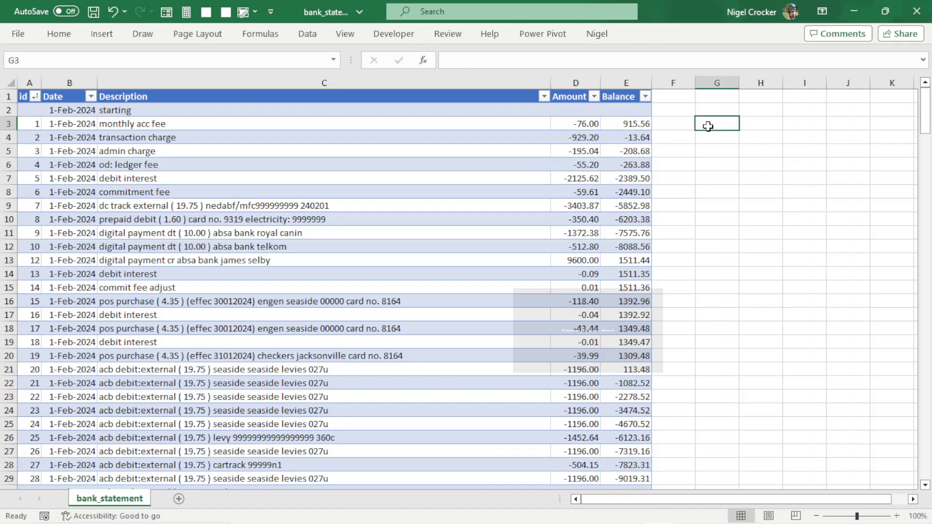
{"action": "type", "text": "=91"}
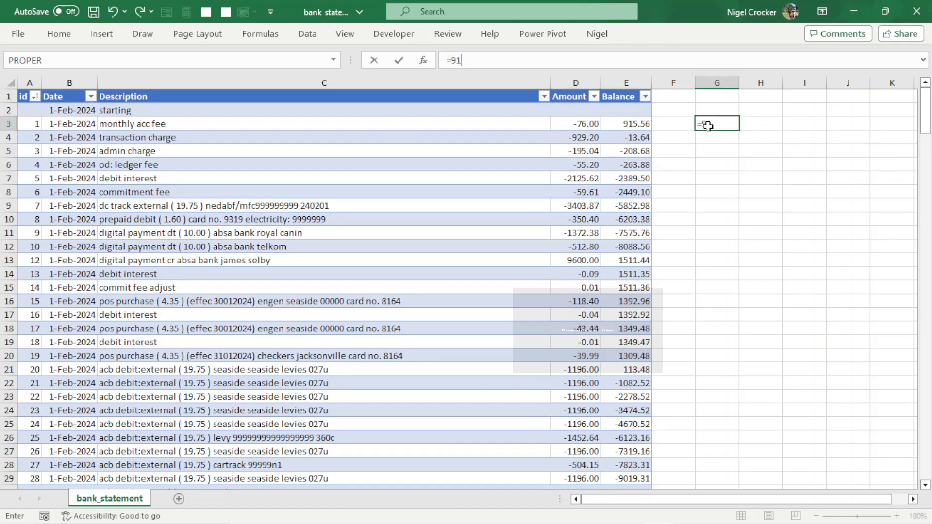
{"action": "type", "text": "5.56+76"}
{"action": "key", "text": "Return"}
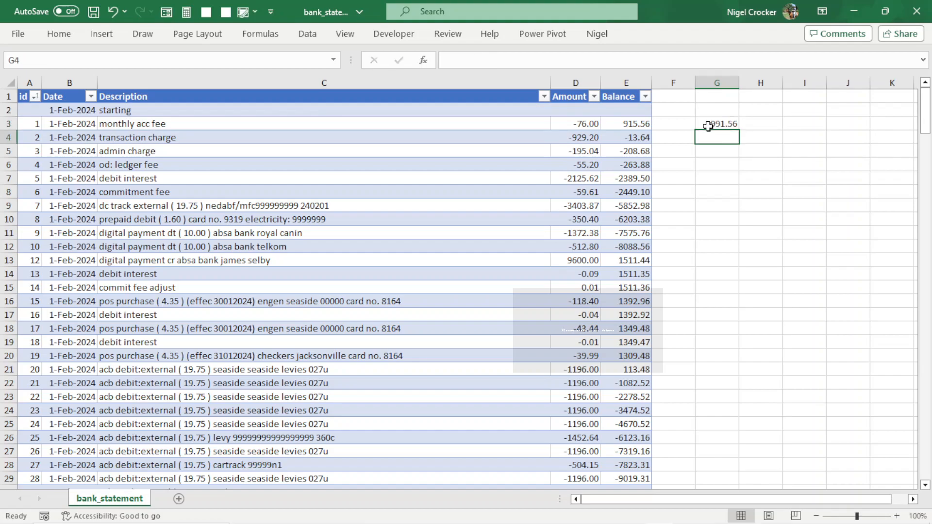
Enter 991.56 as the new row's Amount and copy it into its Balance cell.
{"action": "left_click", "coordinate": [579, 112]}
{"action": "type", "text": "991.56"}
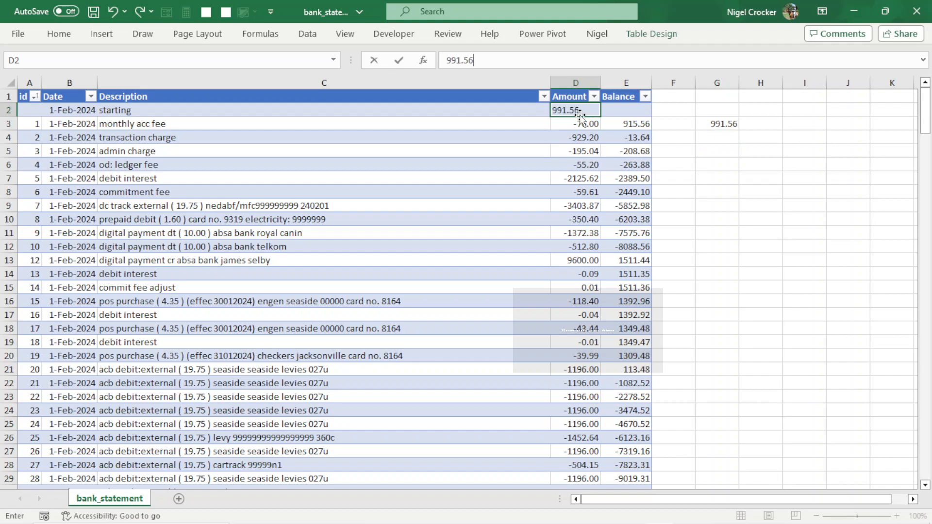
{"action": "key", "text": "Up"}
{"action": "left_click", "coordinate": [579, 113]}
{"action": "key", "text": "ctrl+c"}
{"action": "key", "text": "Right"}
{"action": "key", "text": "Return"}
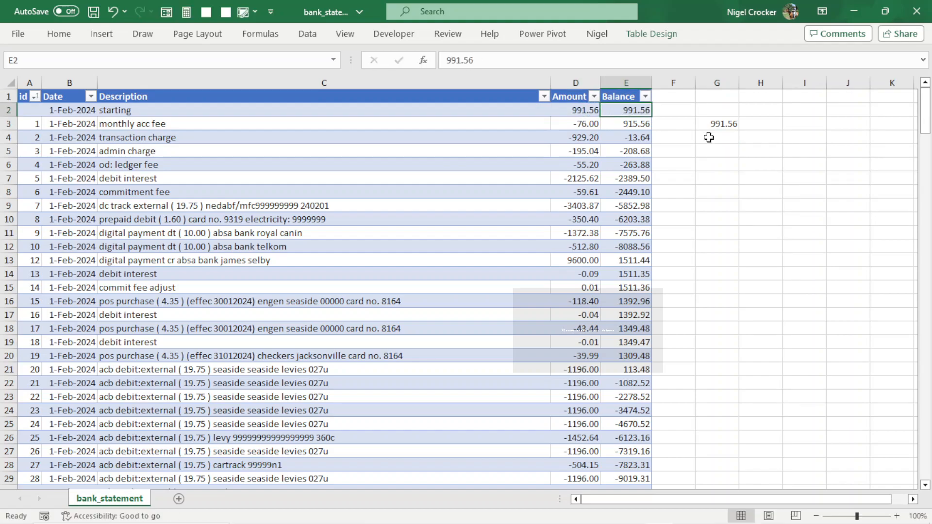
Clear the spare opening-balance calculation beside the table and save the workbook.
{"action": "left_click", "coordinate": [723, 125]}
{"action": "key", "text": "Delete"}
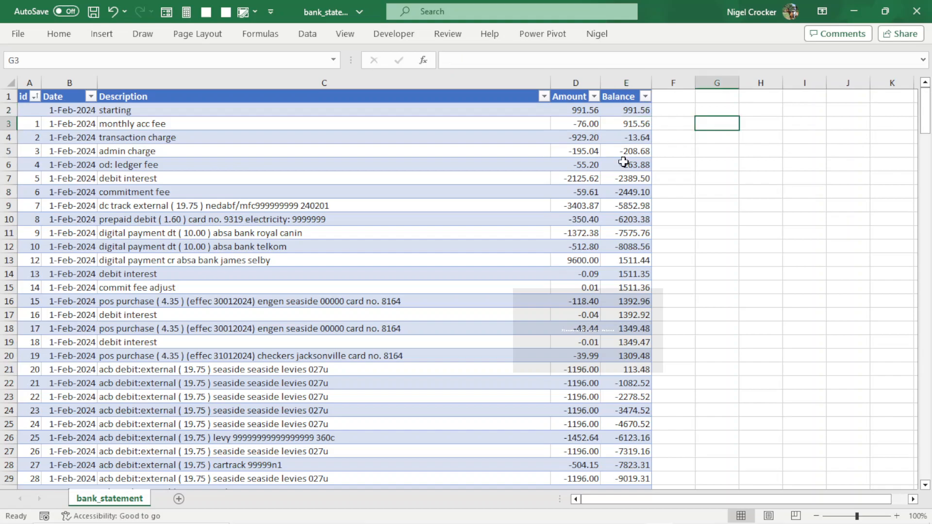
{"action": "left_click", "coordinate": [586, 112]}
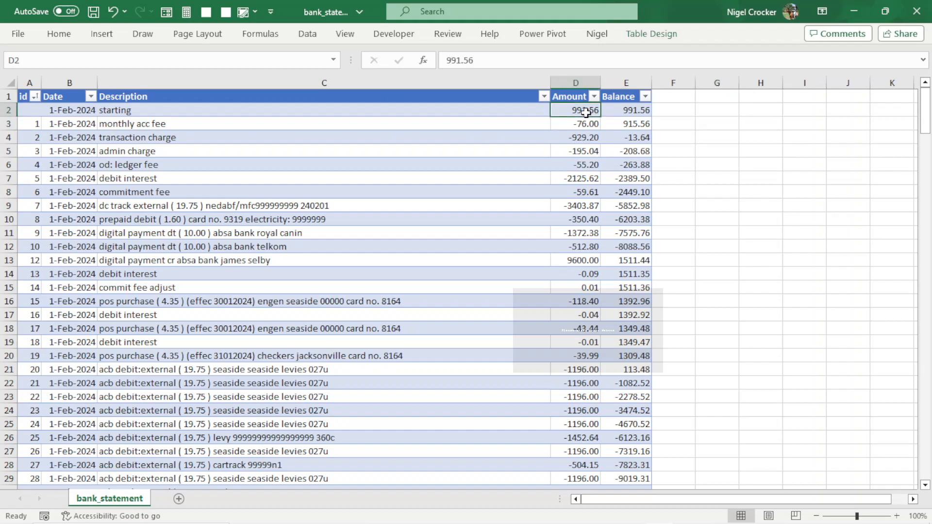
{"action": "key", "text": "ctrl+shift+Down"}
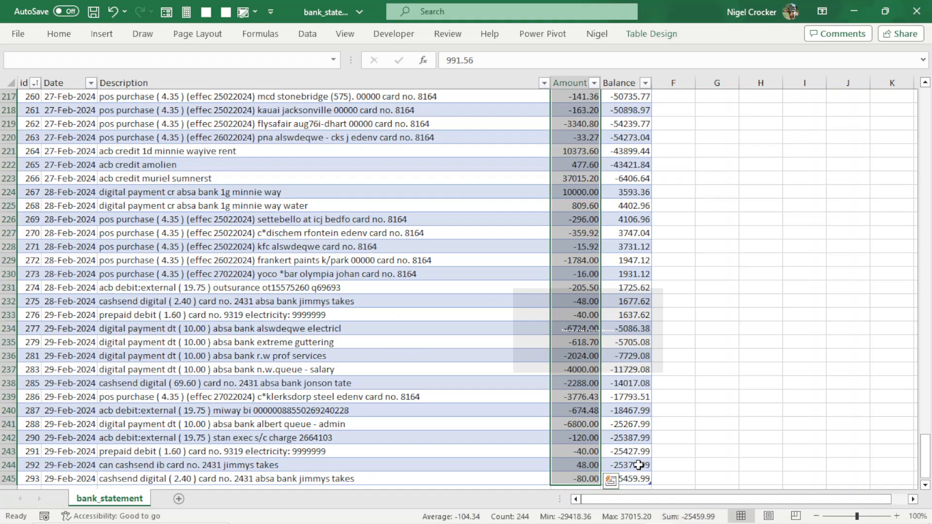
{"action": "scroll", "coordinate": [634, 466], "scroll_direction": "down", "scroll_amount": 2}
{"action": "left_click", "coordinate": [594, 381]}
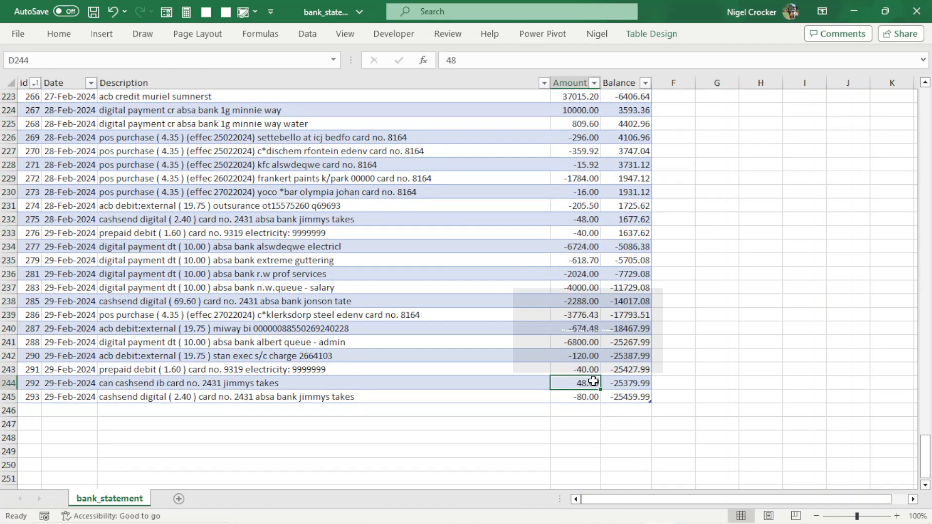
{"action": "key", "text": "ctrl+Up"}
{"action": "key", "text": "ctrl+s"}
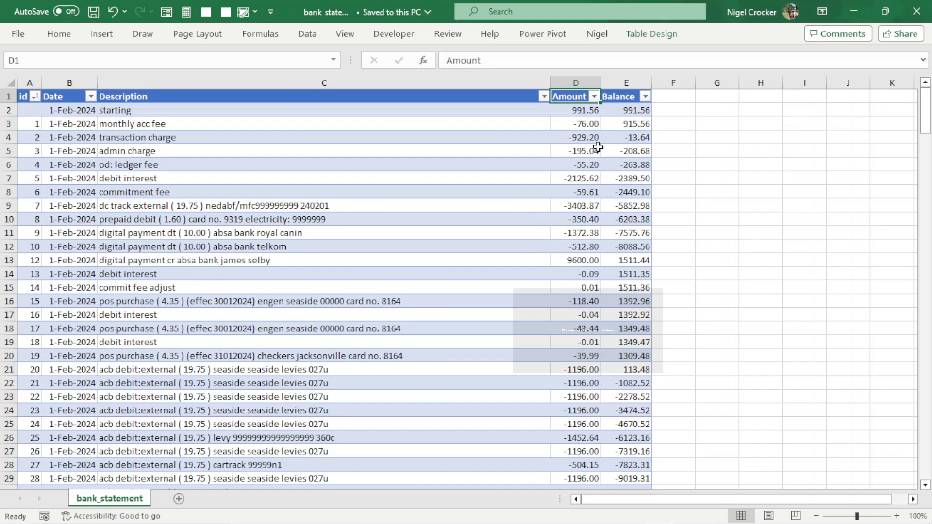
Insert a column before Balance and fill it with a Quick Analysis running total of the Amount column.
{"action": "scroll", "coordinate": [590, 308], "scroll_direction": "down", "scroll_amount": 1}
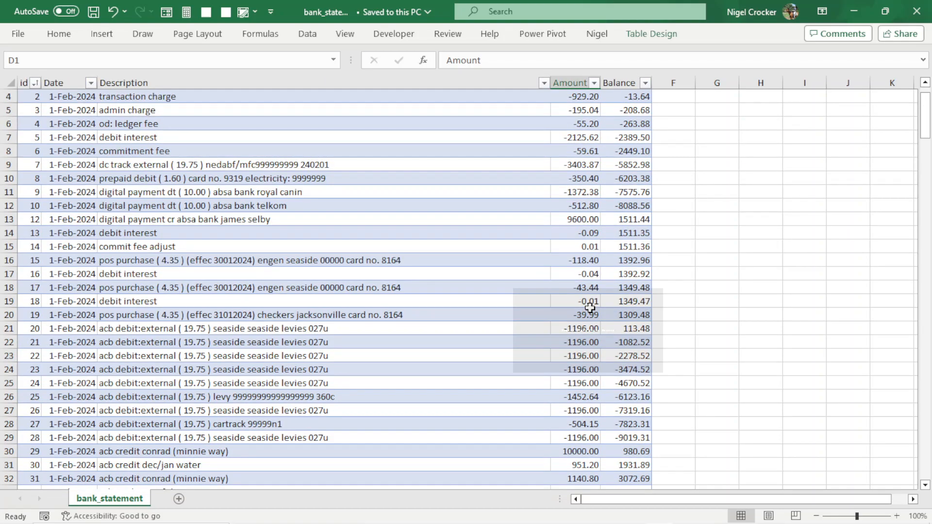
{"action": "scroll", "coordinate": [590, 308], "scroll_direction": "up", "scroll_amount": 1}
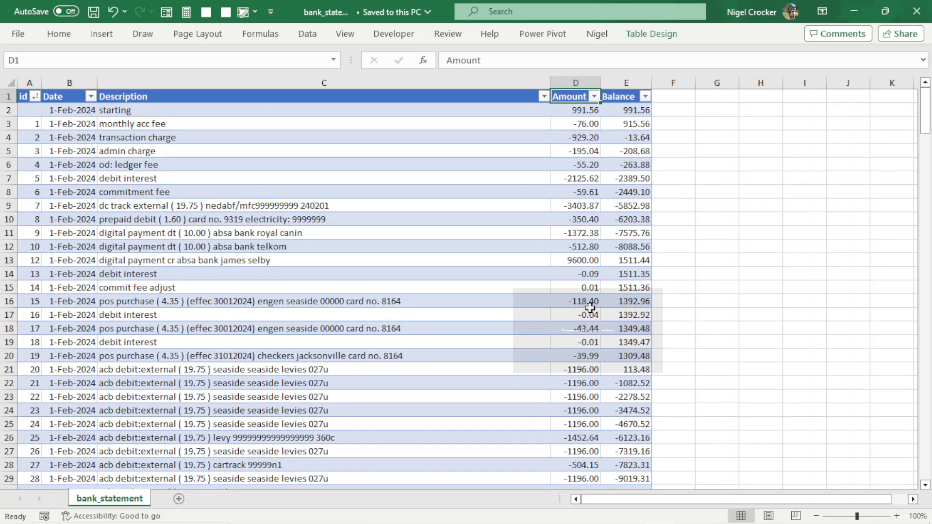
{"action": "left_click", "coordinate": [626, 83]}
{"action": "right_click", "coordinate": [627, 83]}
{"action": "left_click", "coordinate": [667, 221]}
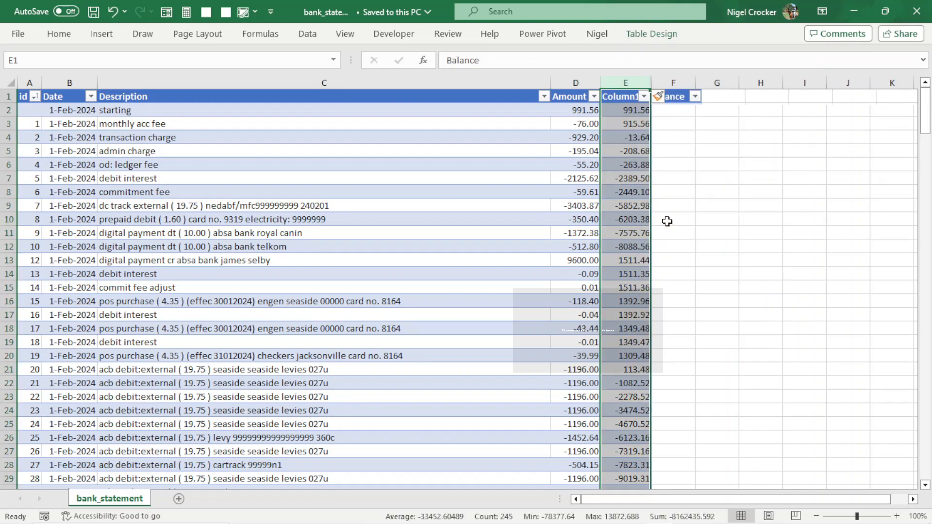
{"action": "left_click", "coordinate": [578, 111]}
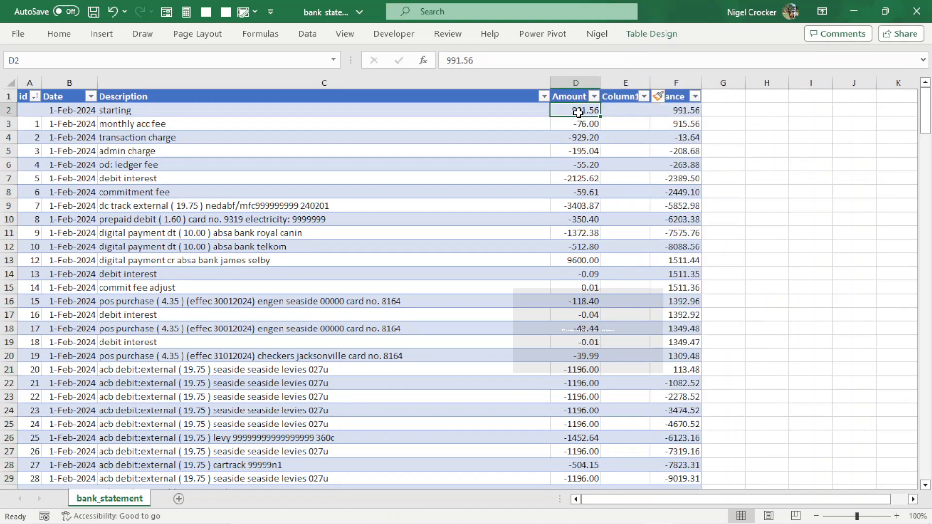
{"action": "key", "text": "ctrl+shift+Down"}
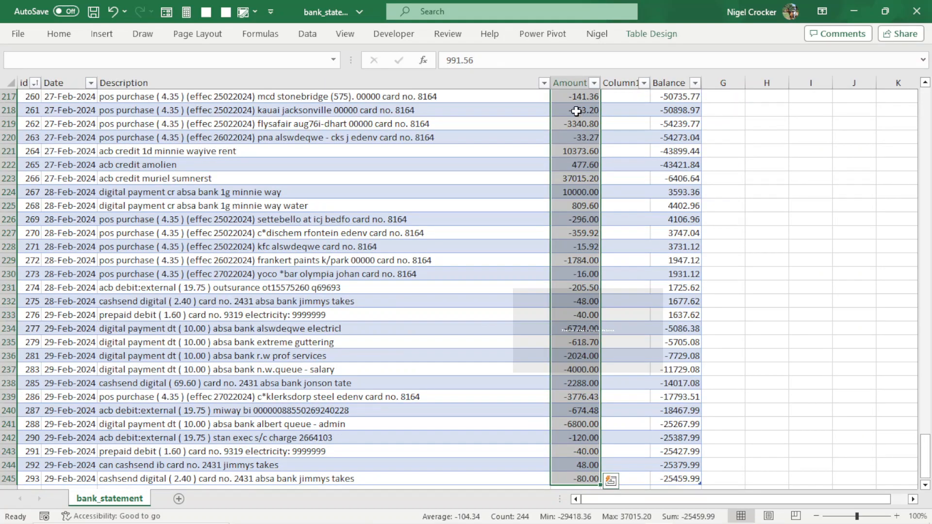
{"action": "left_click", "coordinate": [611, 481]}
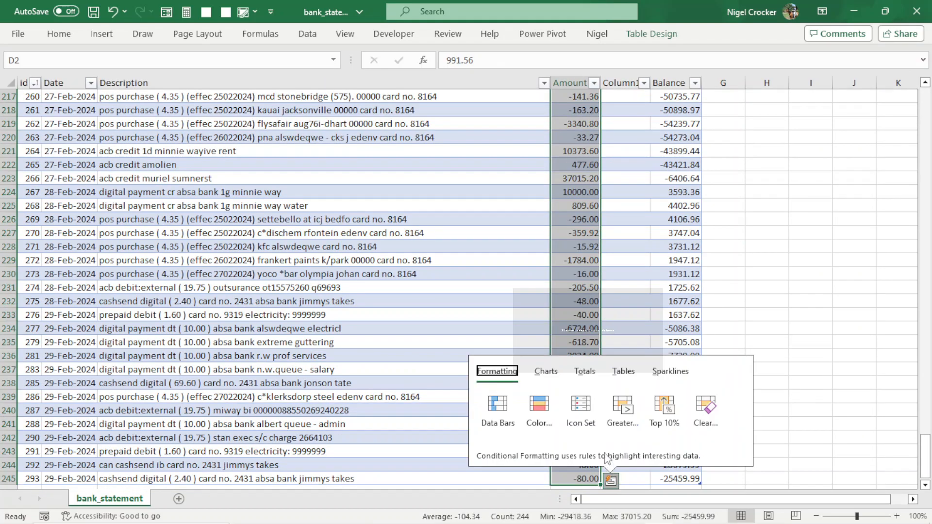
{"action": "left_click", "coordinate": [585, 371]}
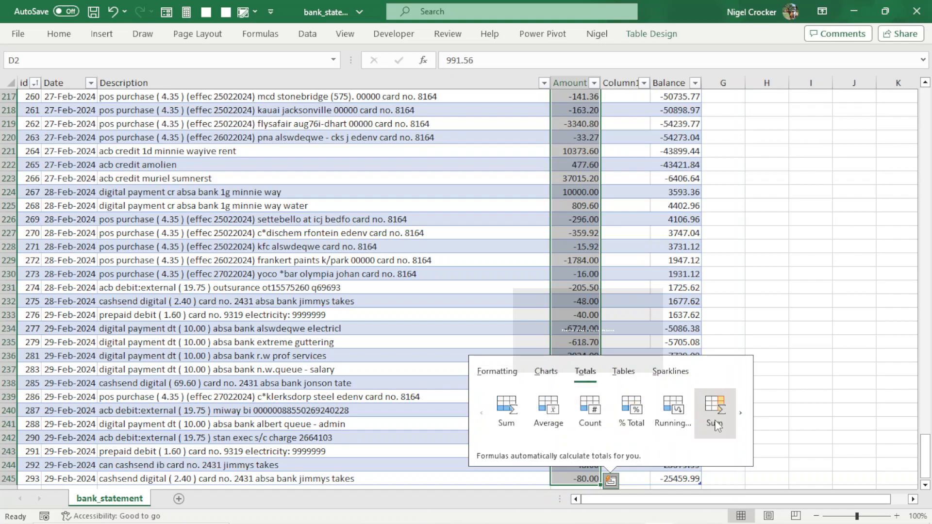
{"action": "left_click", "coordinate": [739, 412]}
{"action": "left_click", "coordinate": [720, 409]}
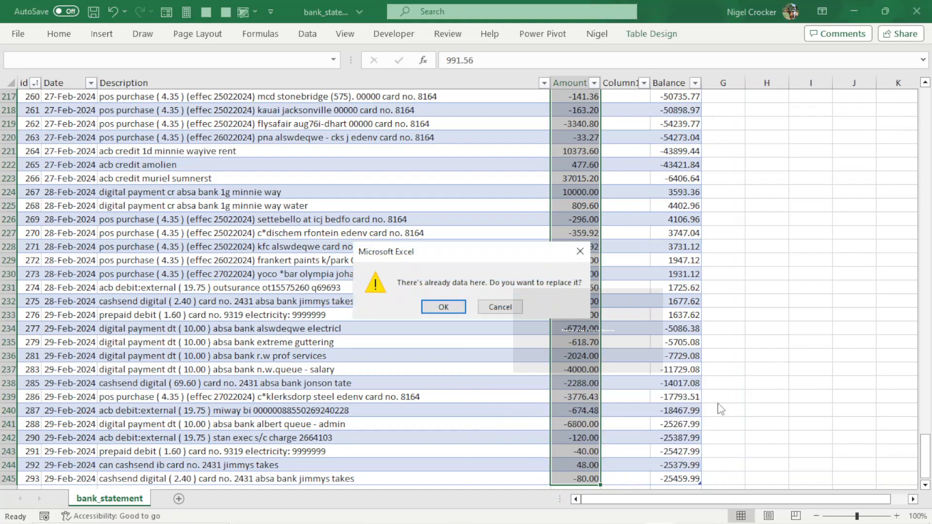
{"action": "left_click", "coordinate": [443, 308]}
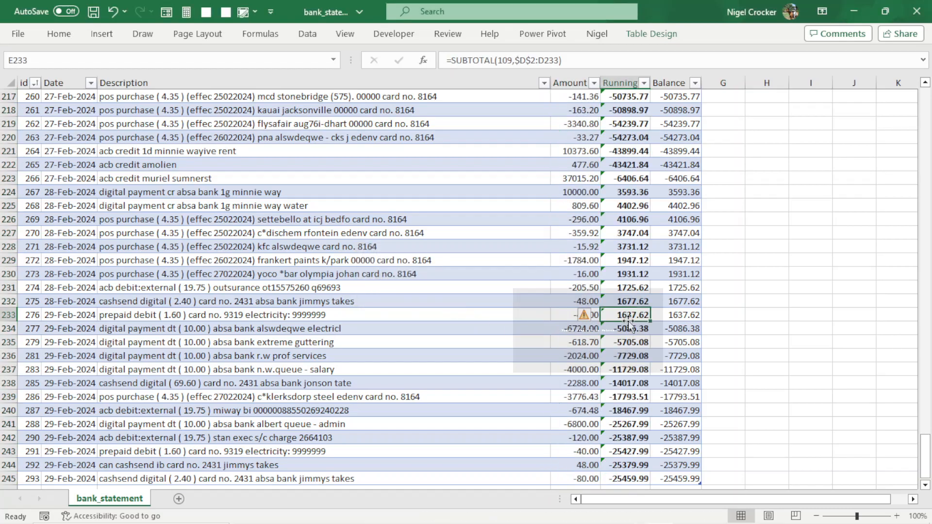
{"action": "key", "text": "ctrl+Up"}
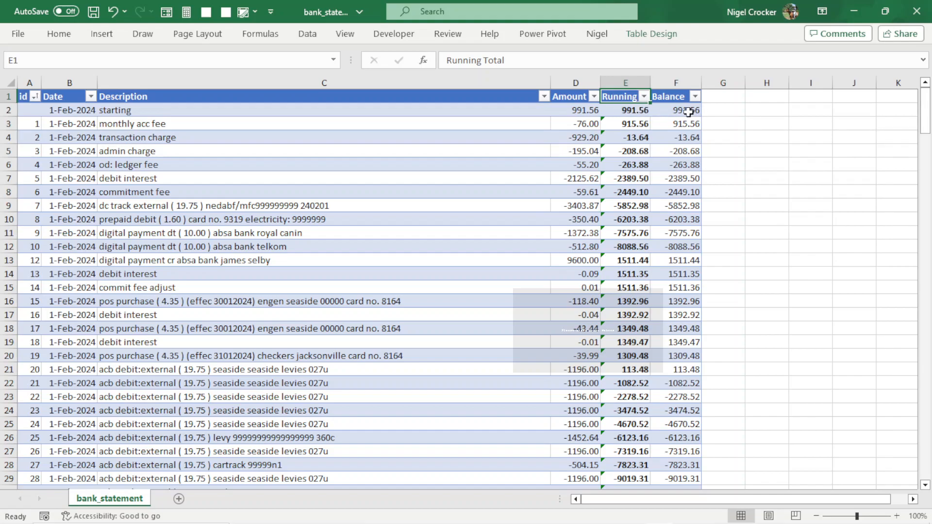
{"action": "left_click", "coordinate": [714, 112]}
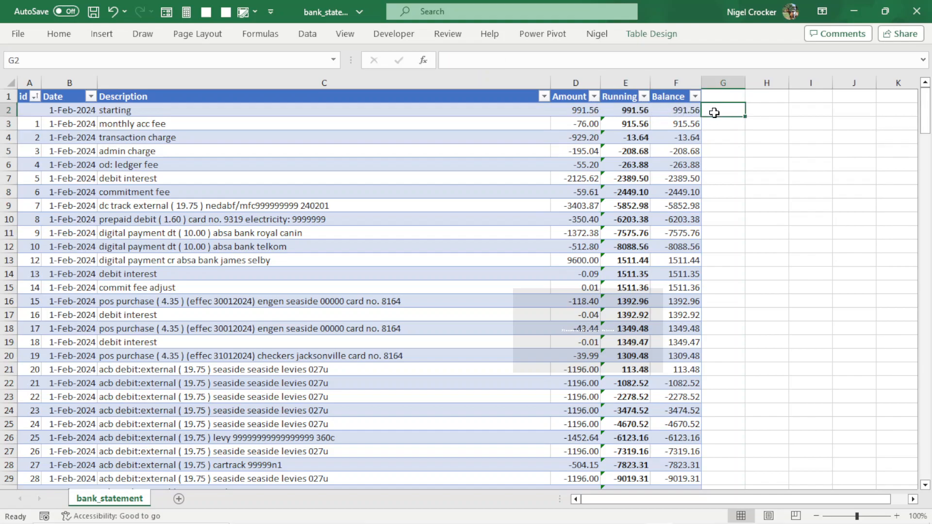
{"action": "type", "text": "="}
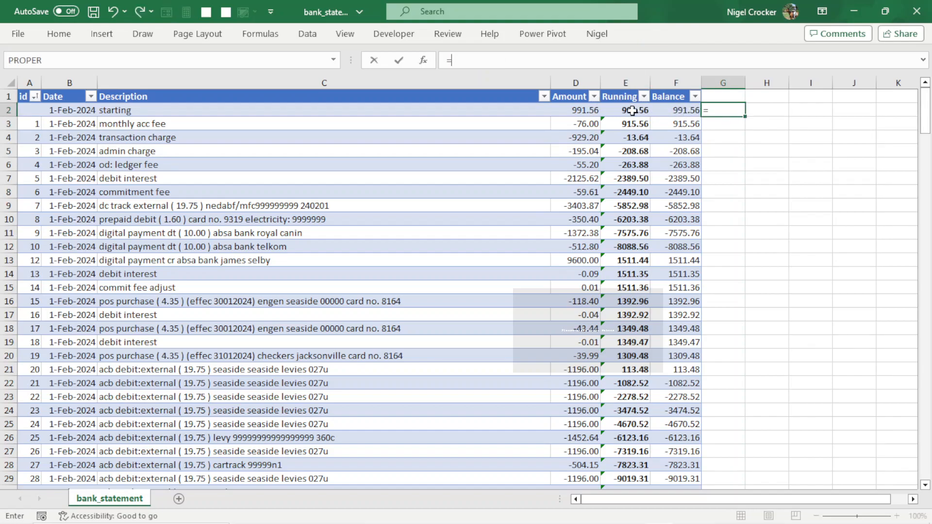
{"action": "left_click", "coordinate": [631, 111]}
{"action": "type", "text": "-"}
{"action": "left_click", "coordinate": [663, 111]}
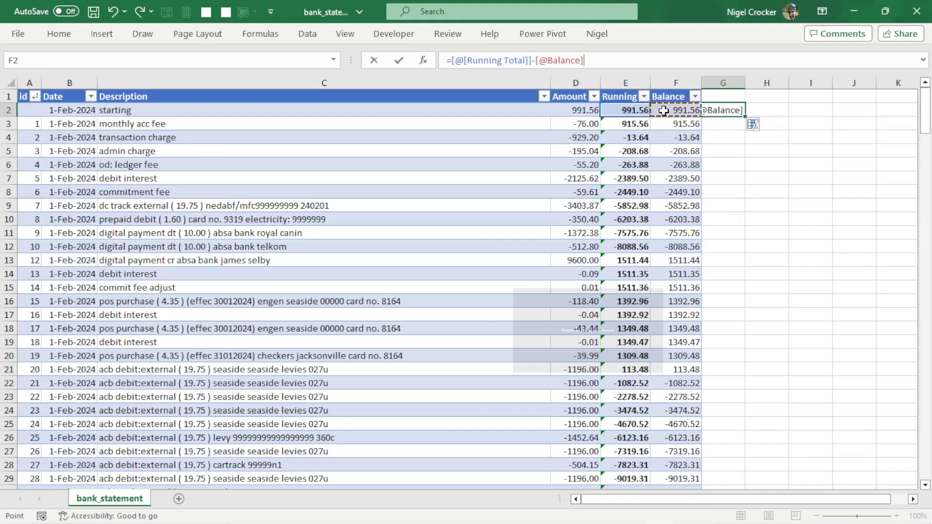
{"action": "key", "text": "Return"}
{"action": "left_click", "coordinate": [708, 183]}
{"action": "left_click", "coordinate": [738, 96]}
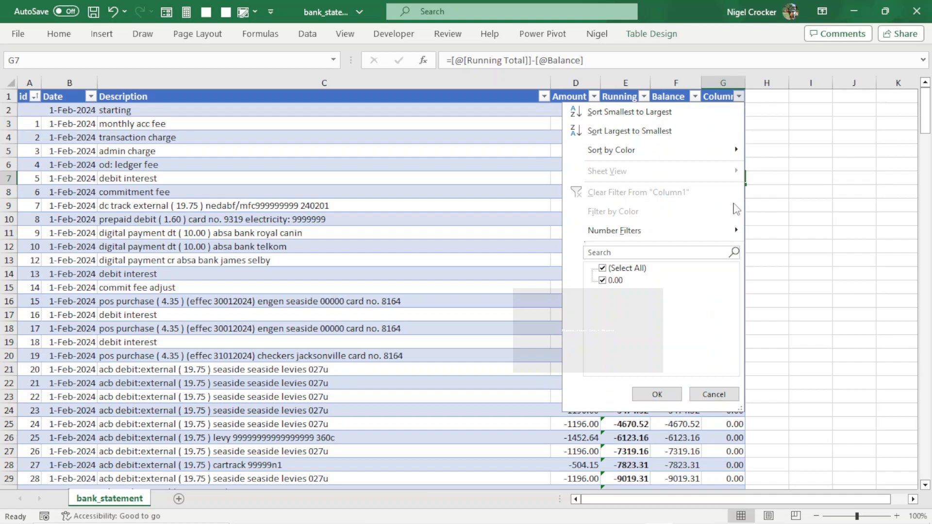
{"action": "left_click", "coordinate": [714, 394]}
Delete the check column and the Running Total column from the table.
{"action": "left_click", "coordinate": [725, 82]}
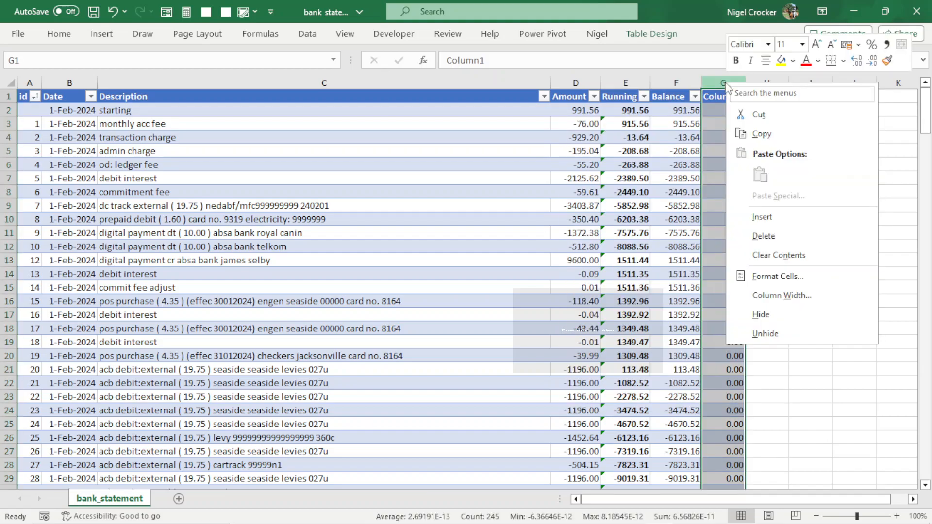
{"action": "right_click", "coordinate": [725, 83]}
{"action": "left_click", "coordinate": [762, 233]}
{"action": "left_click", "coordinate": [618, 81]}
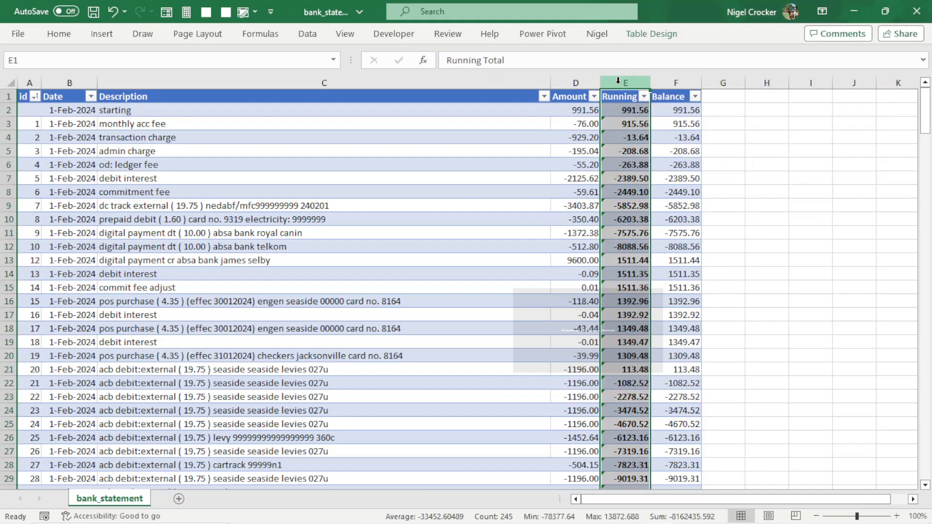
{"action": "right_click", "coordinate": [618, 80]}
{"action": "left_click", "coordinate": [660, 238]}
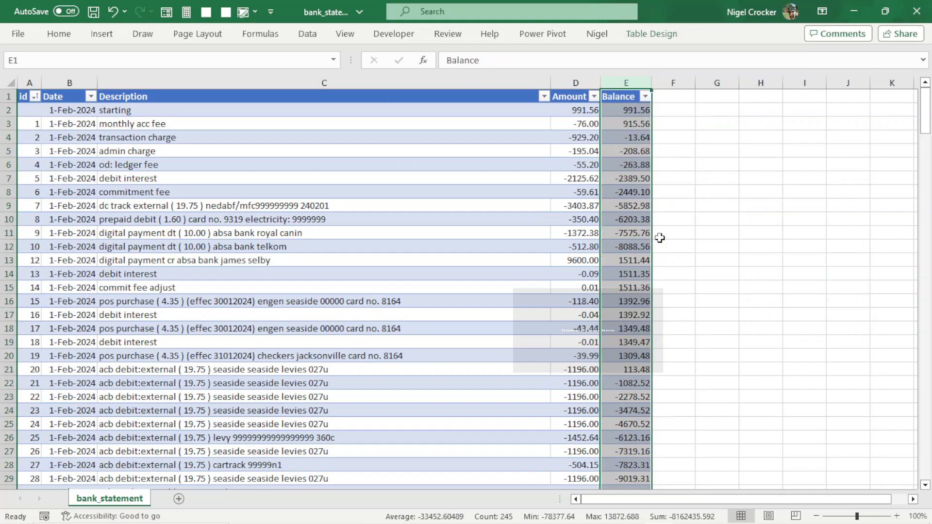
Save the workbook and zoom out to scroll through the statement rows.
{"action": "left_click", "coordinate": [587, 220]}
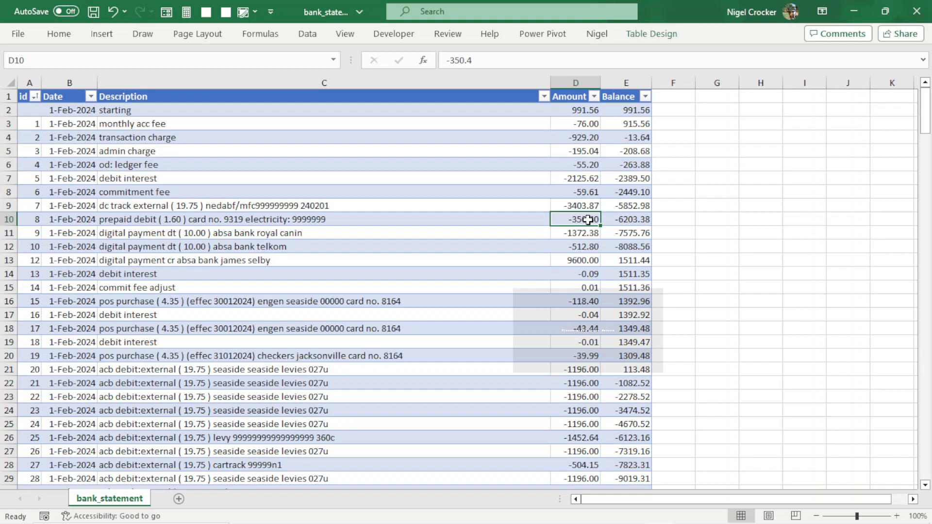
{"action": "key", "text": "ctrl+s"}
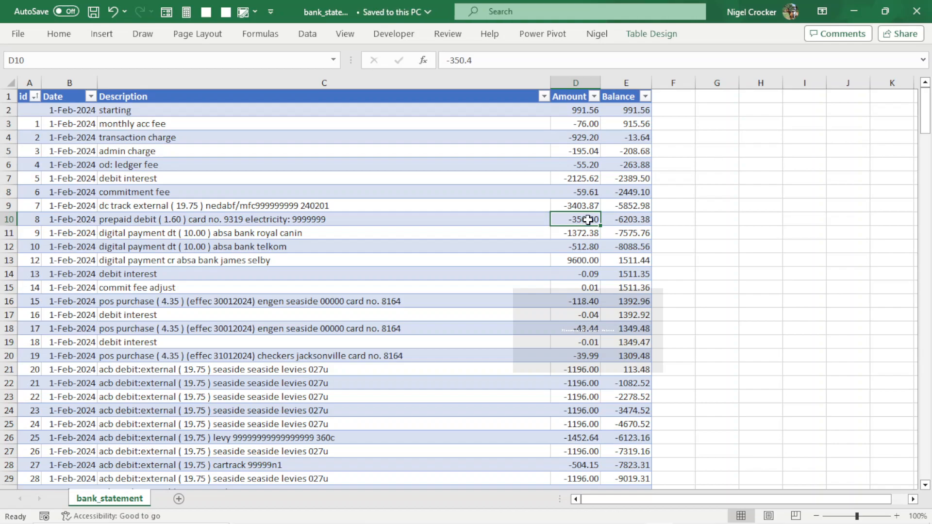
{"action": "scroll", "coordinate": [520, 265], "scroll_direction": "down", "scroll_amount": 3}
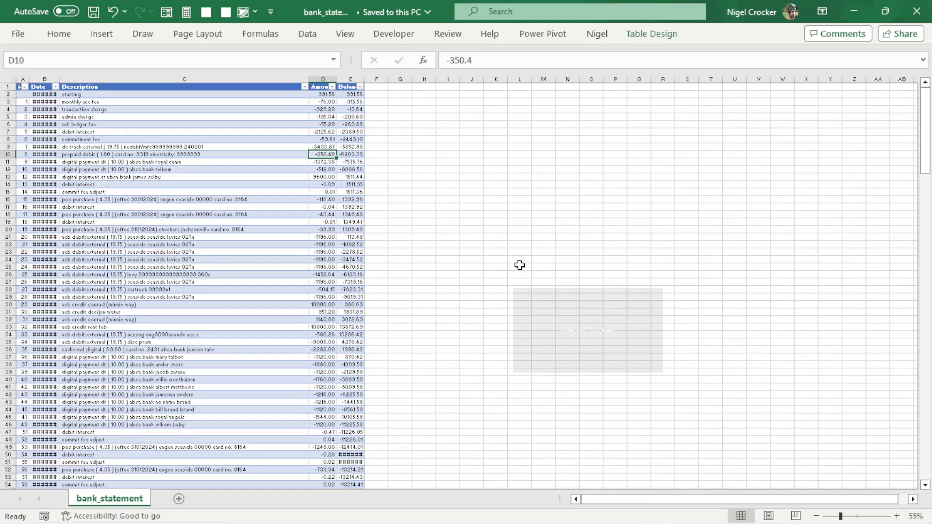
{"action": "scroll", "coordinate": [225, 358], "scroll_direction": "down", "scroll_amount": 16}
{"action": "scroll", "coordinate": [226, 361], "scroll_direction": "down", "scroll_amount": 20}
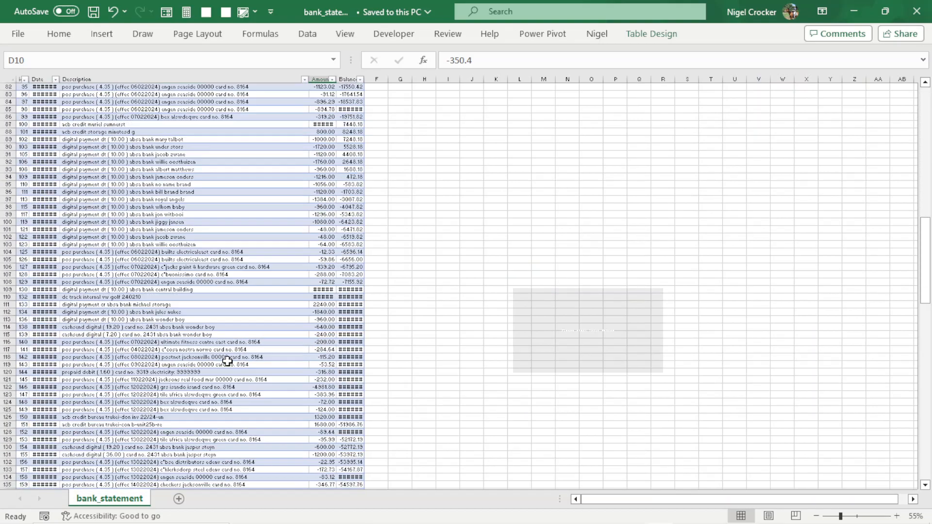
{"action": "scroll", "coordinate": [228, 362], "scroll_direction": "up", "scroll_amount": 12}
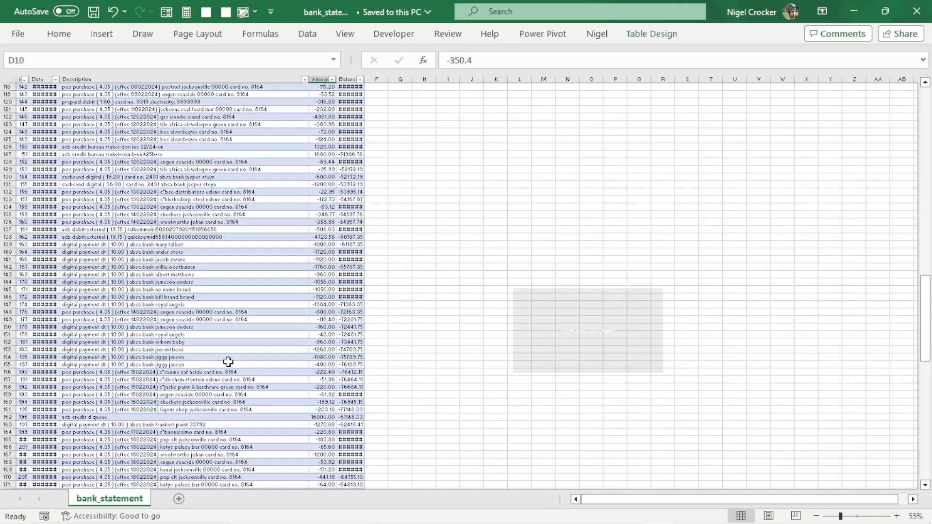
{"action": "scroll", "coordinate": [228, 361], "scroll_direction": "up", "scroll_amount": 5}
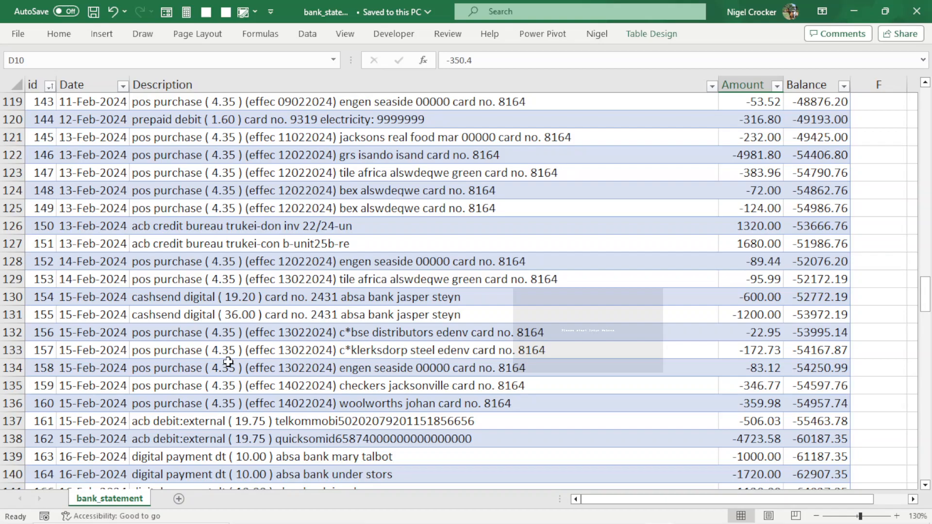
{"action": "scroll", "coordinate": [228, 362], "scroll_direction": "down", "scroll_amount": 3}
{"action": "scroll", "coordinate": [227, 360], "scroll_direction": "up", "scroll_amount": 13}
{"action": "scroll", "coordinate": [319, 356], "scroll_direction": "up", "scroll_amount": 20}
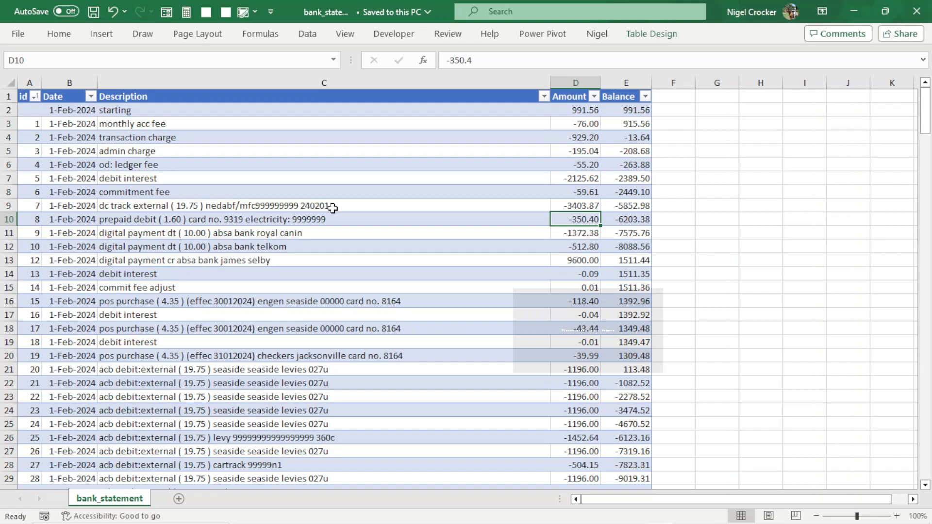
Rename the column headers in lowercase as date, description, amount and balance.
{"action": "left_click", "coordinate": [74, 96]}
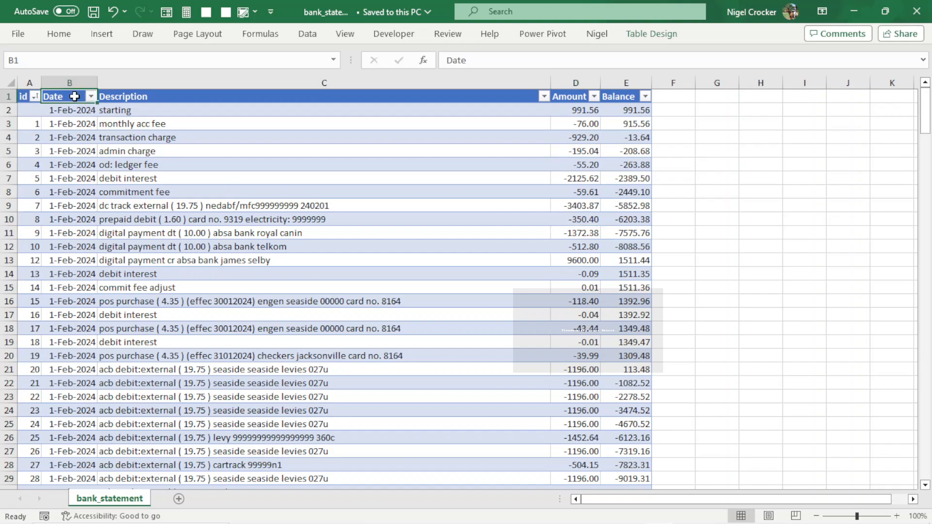
{"action": "type", "text": "date"}
{"action": "key", "text": "Tab"}
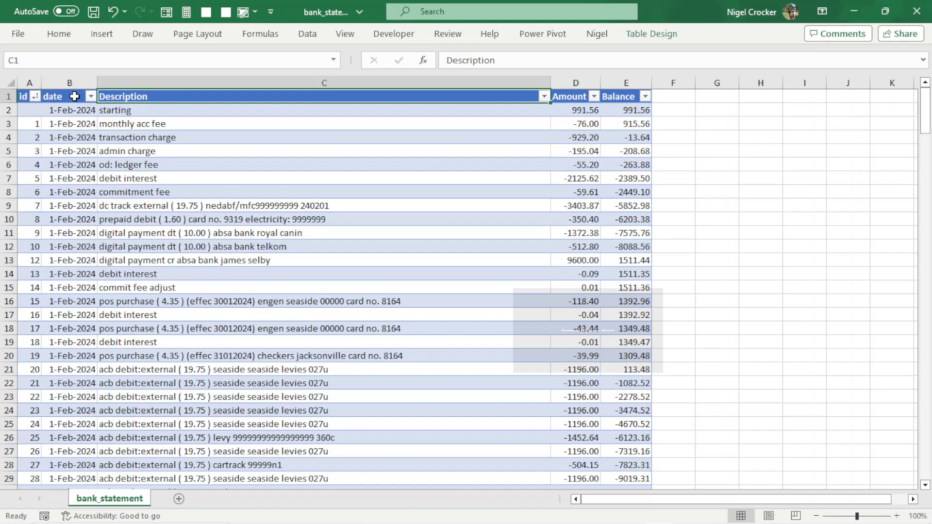
{"action": "type", "text": "descriptrio"}
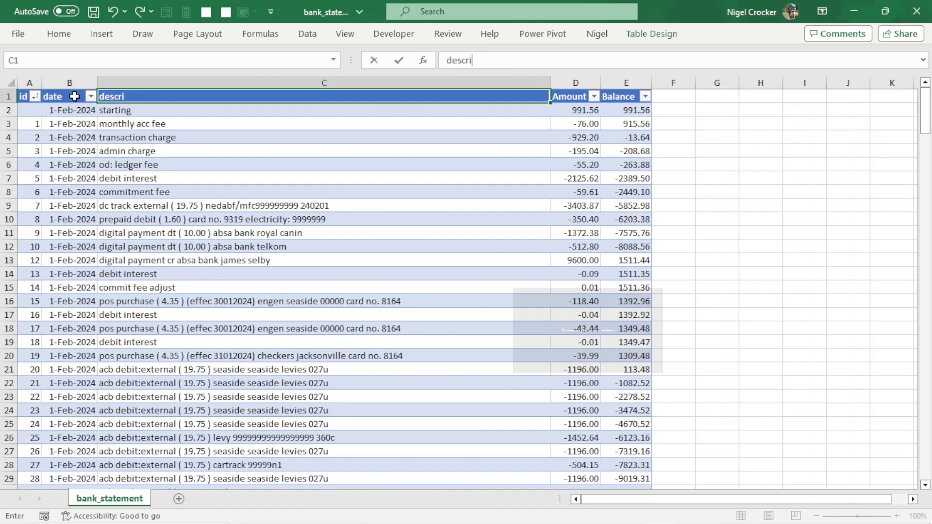
{"action": "key", "text": "BackSpace"}
{"action": "key", "text": "BackSpace"}
{"action": "key", "text": "BackSpace"}
{"action": "type", "text": "ion"}
{"action": "key", "text": "Tab"}
{"action": "type", "text": "amou"}
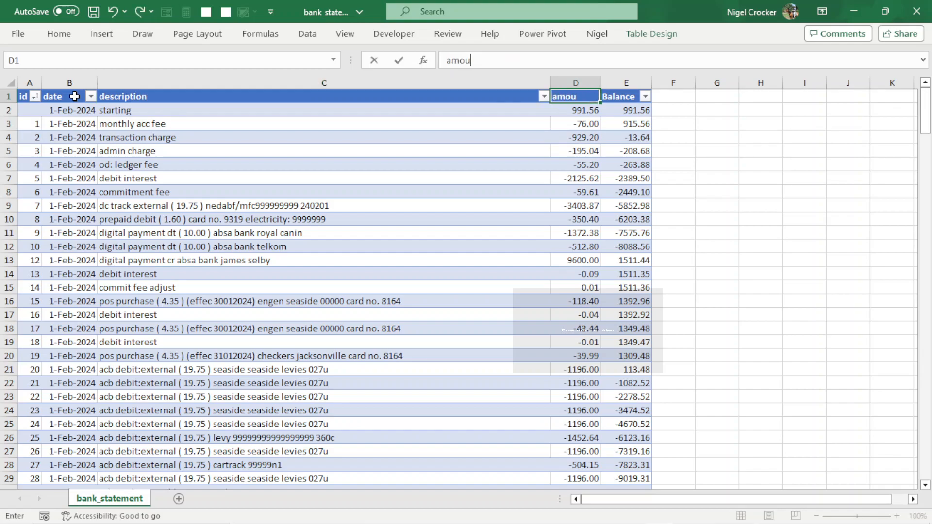
{"action": "type", "text": "nt"}
{"action": "key", "text": "Tab"}
{"action": "type", "text": "balance"}
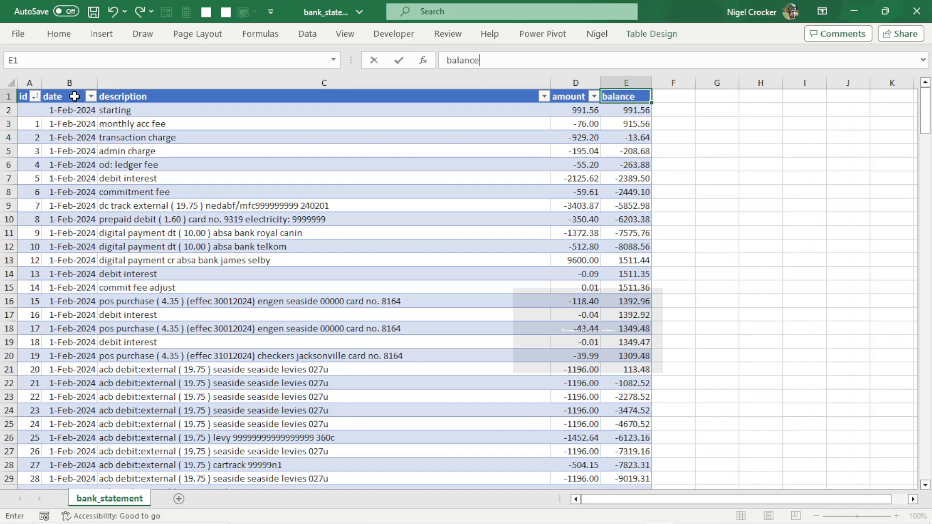
{"action": "key", "text": "Return"}
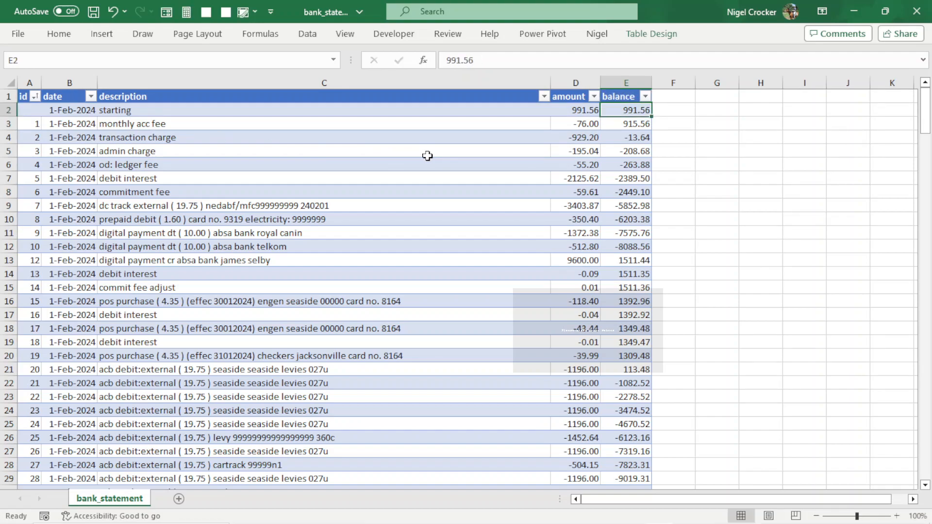
Save the workbook and add a company_id column to the statement table.
{"action": "key", "text": "ctrl+s"}
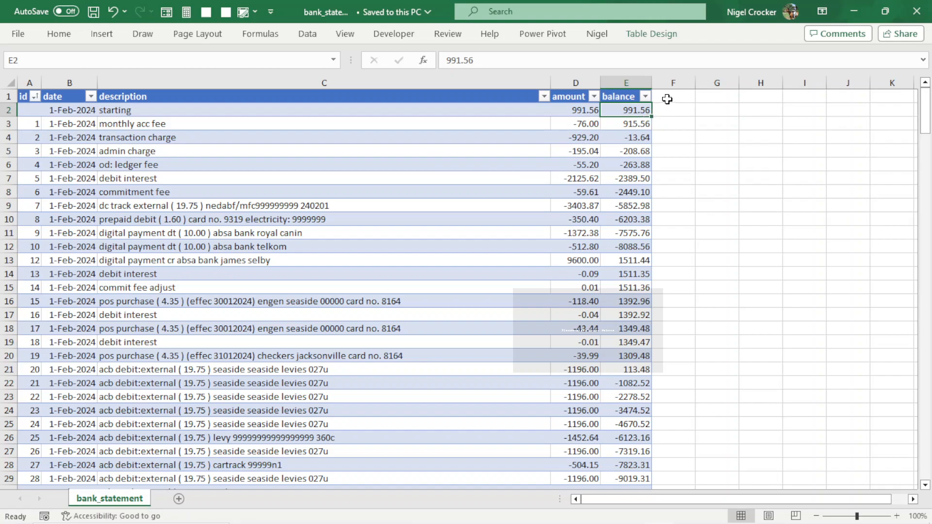
{"action": "left_click", "coordinate": [668, 97]}
{"action": "type", "text": "coma"}
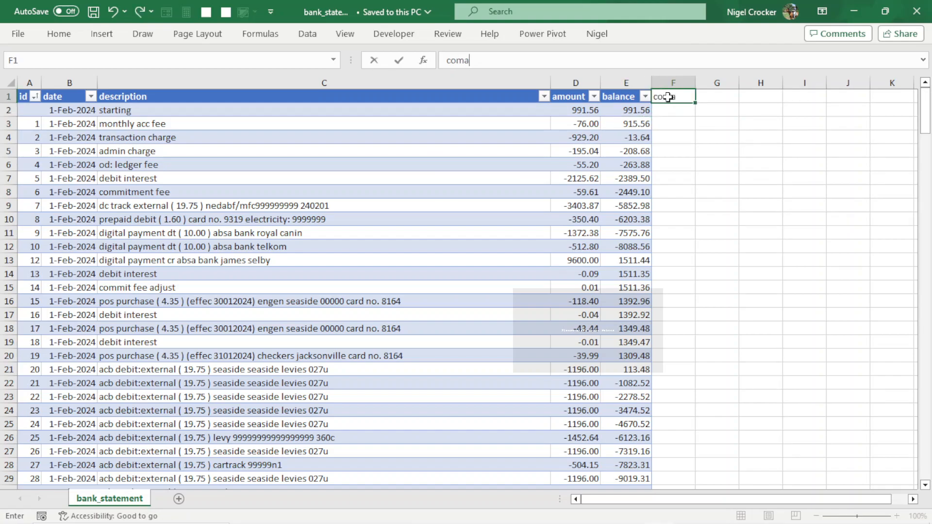
{"action": "key", "text": "BackSpace"}
{"action": "type", "text": "pany_id"}
{"action": "key", "text": "Tab"}
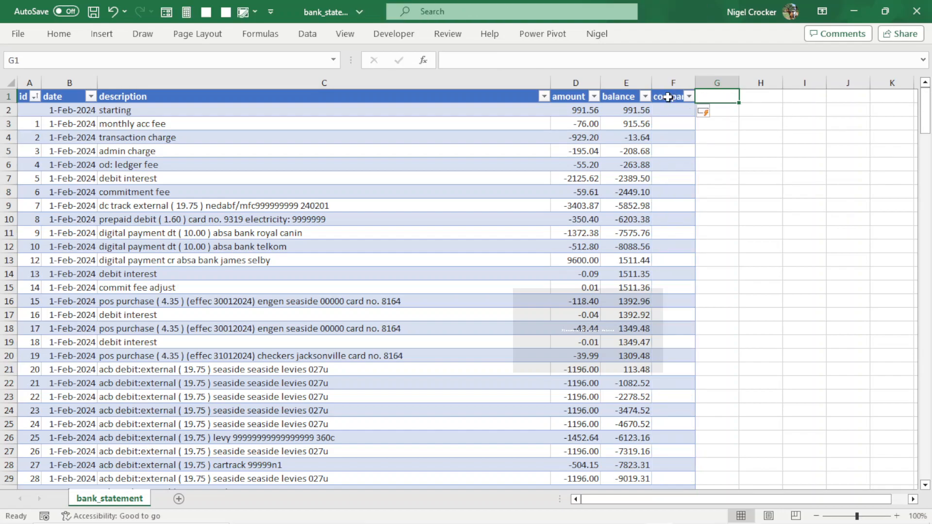
Add general_ledger_code_id and name_id columns to the table.
{"action": "type", "text": "gener"}
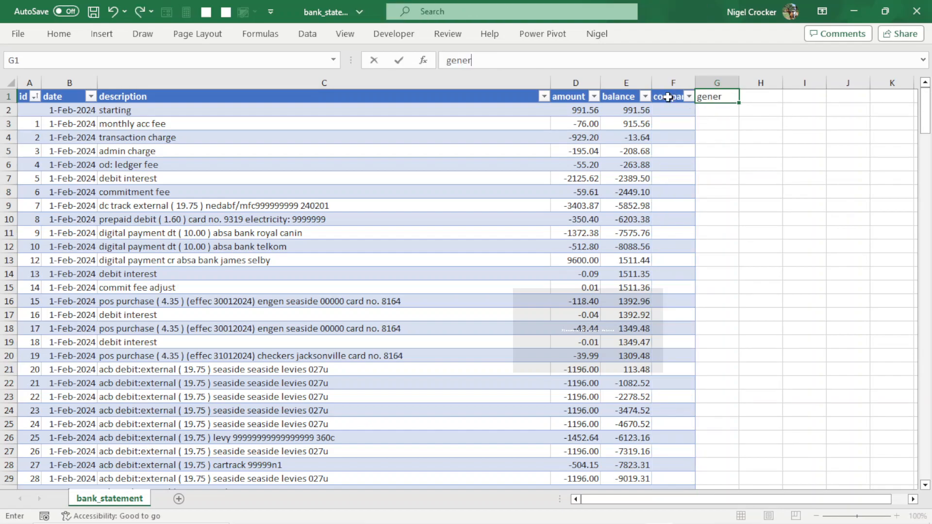
{"action": "type", "text": "al_ledger"}
{"action": "type", "text": "_code+"}
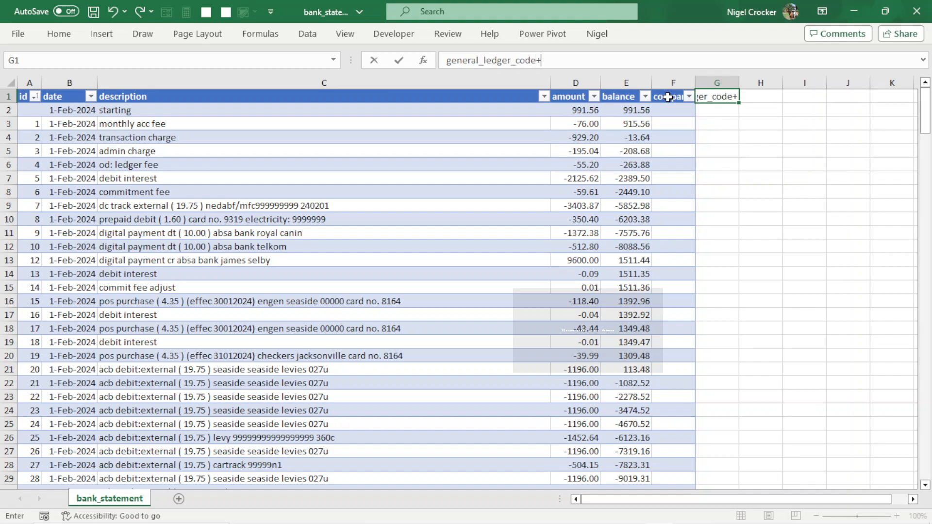
{"action": "key", "text": "BackSpace"}
{"action": "type", "text": "_id"}
{"action": "key", "text": "Tab"}
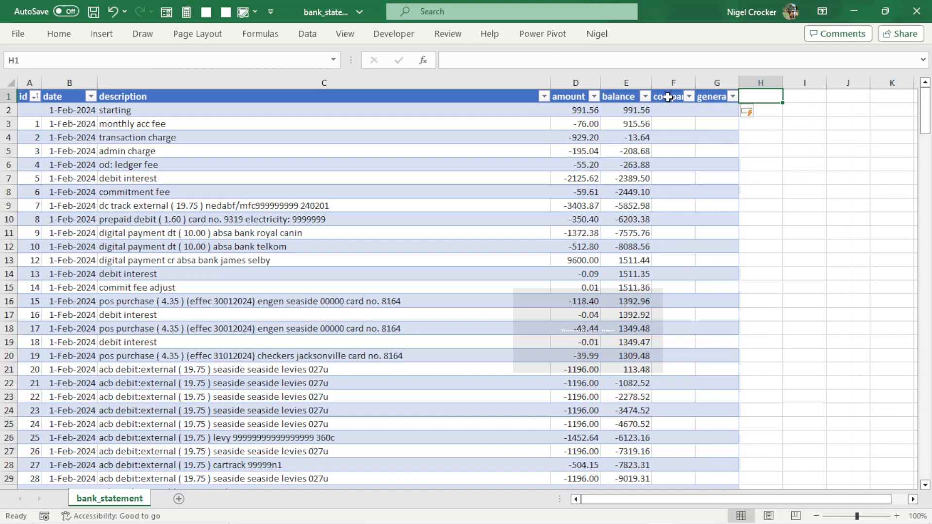
{"action": "type", "text": "name_id"}
{"action": "key", "text": "Tab"}
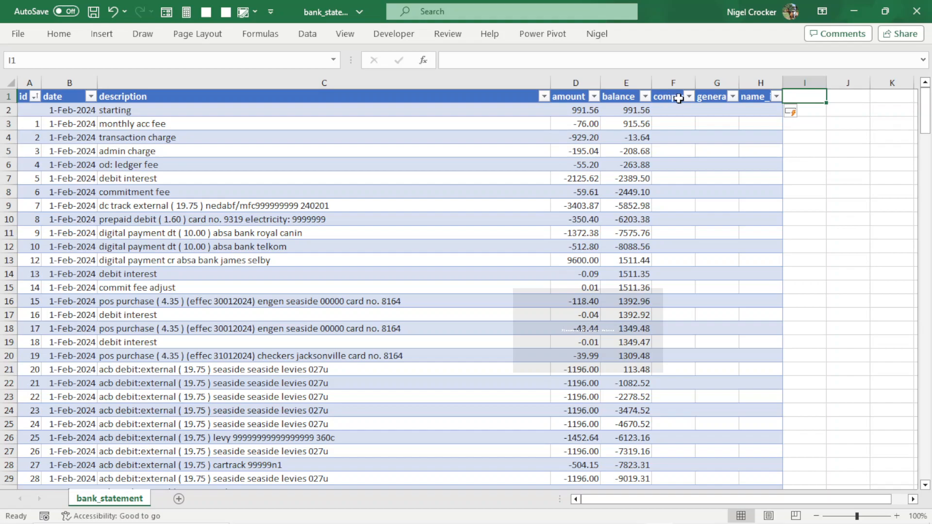
Autofit the widths of the company_id and general_ledger_code_id columns.
{"action": "left_click_drag", "start_coordinate": [693, 80], "coordinate": [694, 81]}
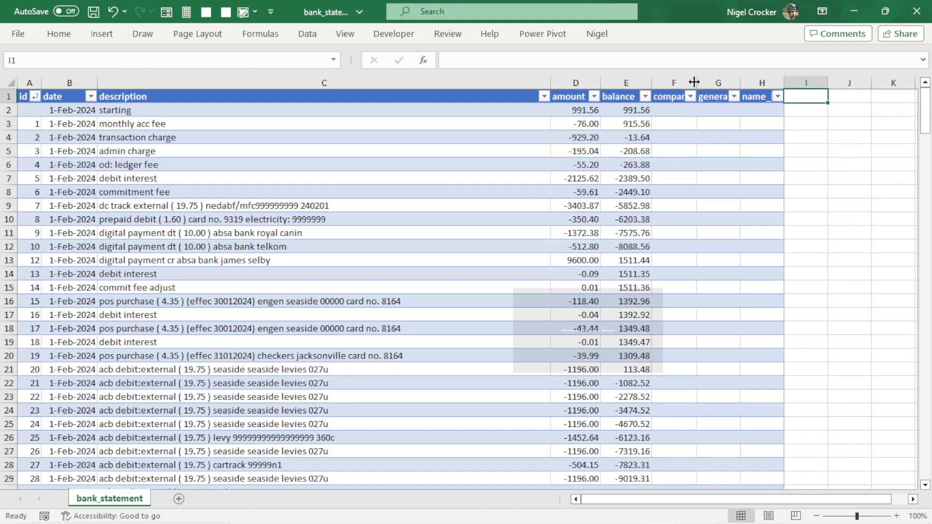
{"action": "double_click", "coordinate": [695, 82]}
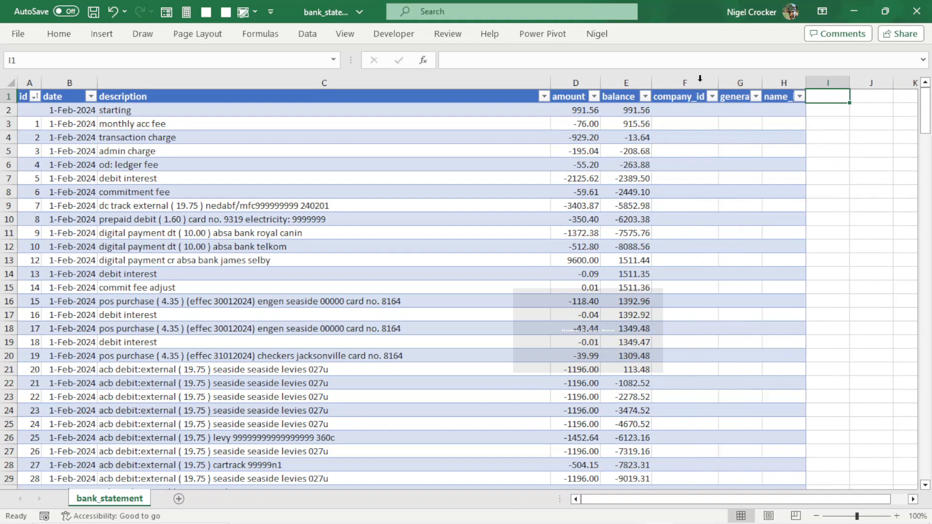
{"action": "double_click", "coordinate": [761, 84]}
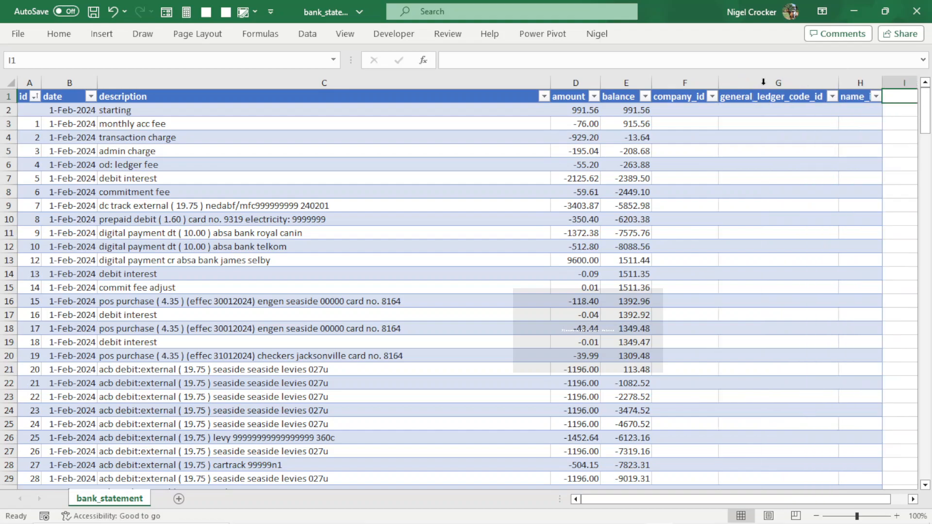
Add asset_id, class_id and job_id columns to the end of the table.
{"action": "left_click", "coordinate": [863, 97]}
{"action": "left_click_drag", "start_coordinate": [856, 500], "coordinate": [876, 500]}
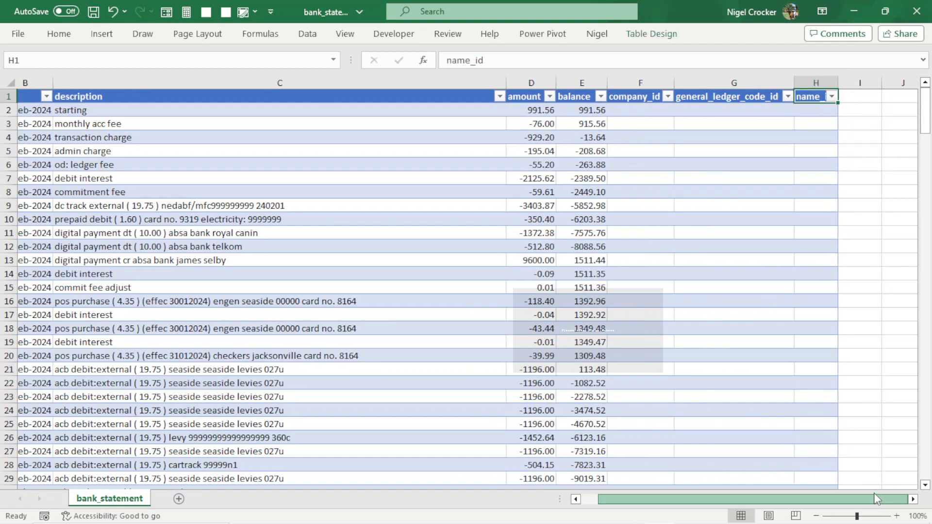
{"action": "left_click", "coordinate": [865, 99]}
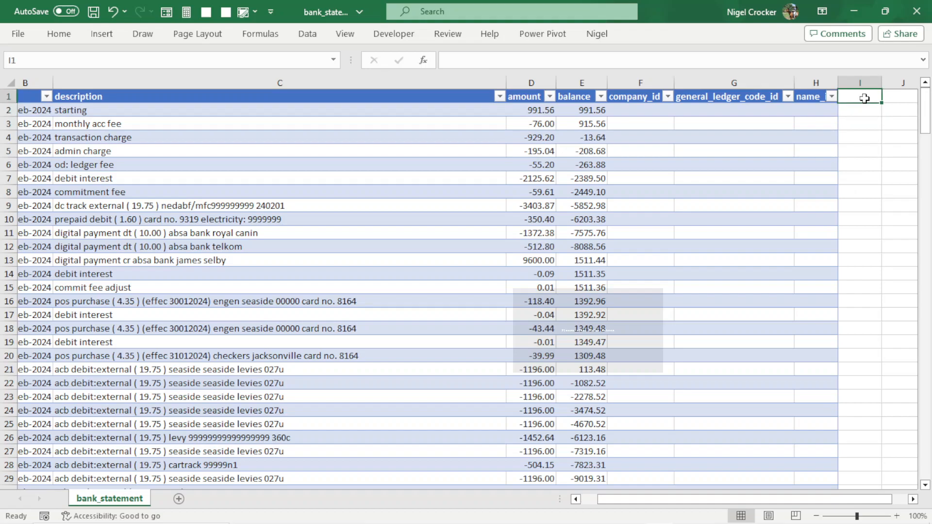
{"action": "type", "text": "asset_id"}
{"action": "key", "text": "Tab"}
{"action": "type", "text": "cl"}
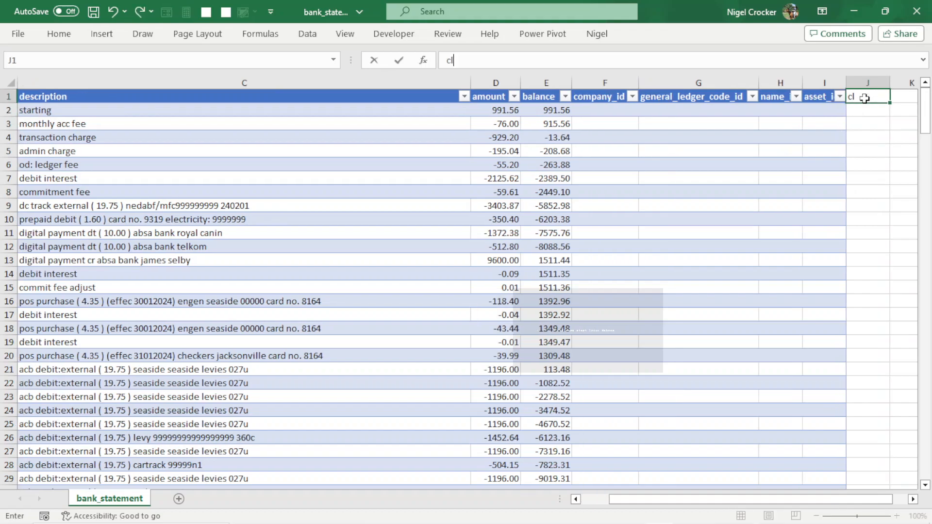
{"action": "type", "text": "ass_id"}
{"action": "key", "text": "Tab"}
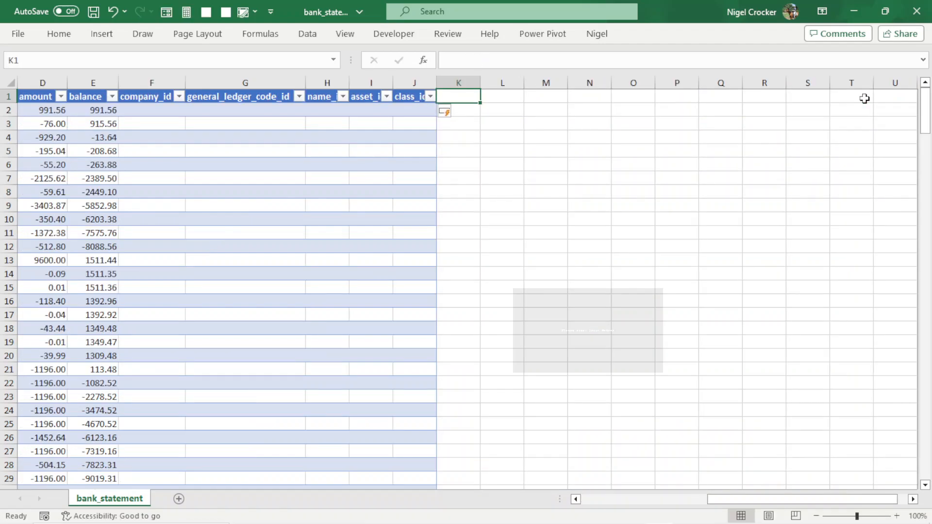
{"action": "type", "text": "jo"}
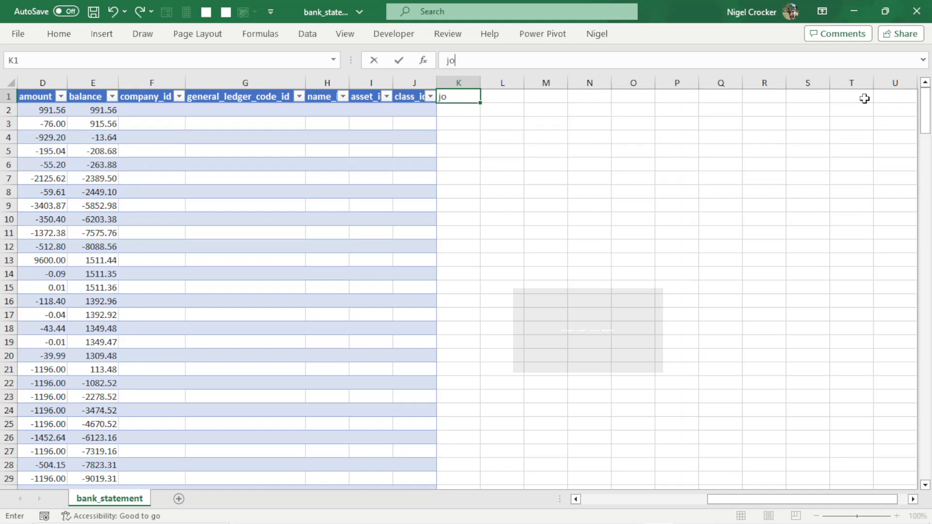
{"action": "type", "text": "b_id"}
{"action": "key", "text": "Return"}
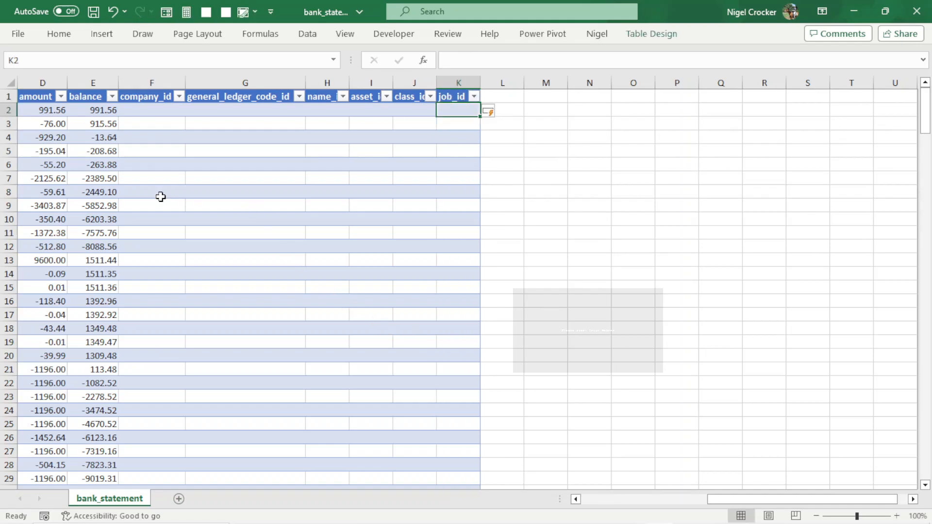
Select the whole sheet and autofit all column widths.
{"action": "left_click", "coordinate": [11, 82]}
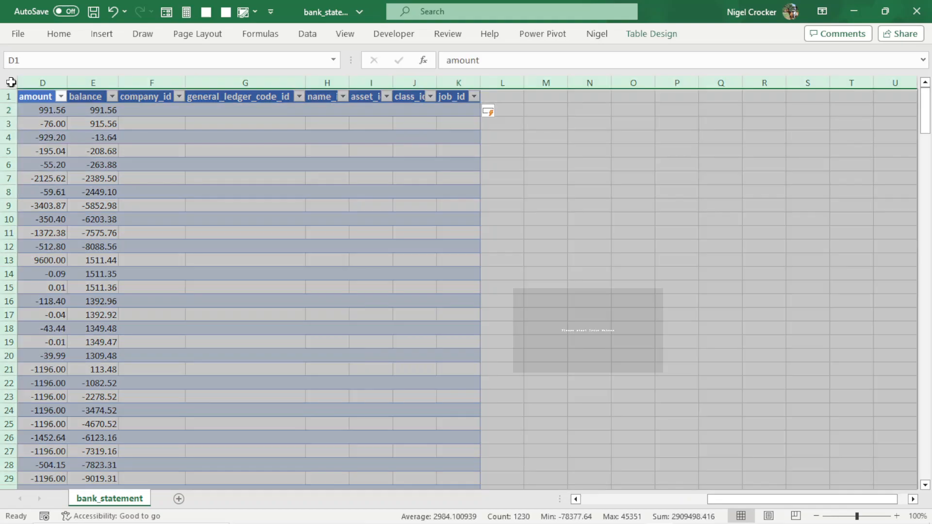
{"action": "double_click", "coordinate": [68, 80]}
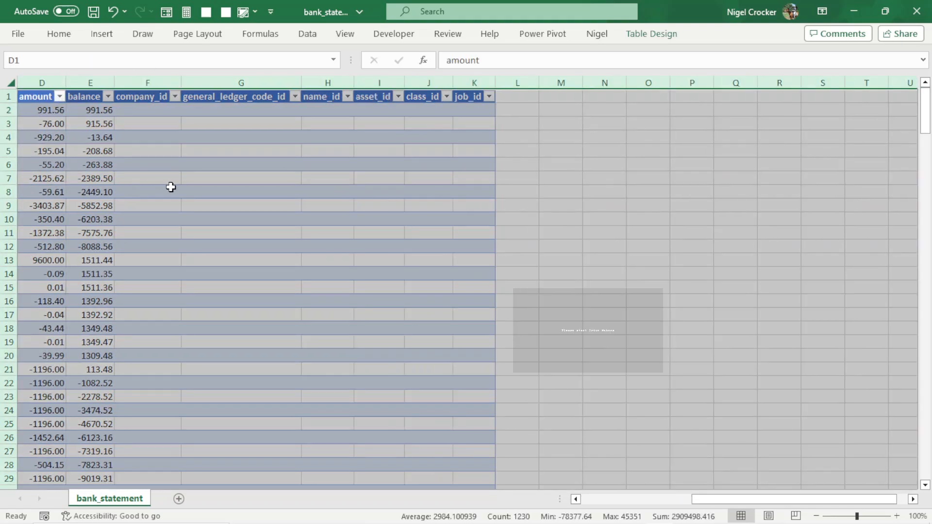
{"action": "left_click", "coordinate": [171, 187]}
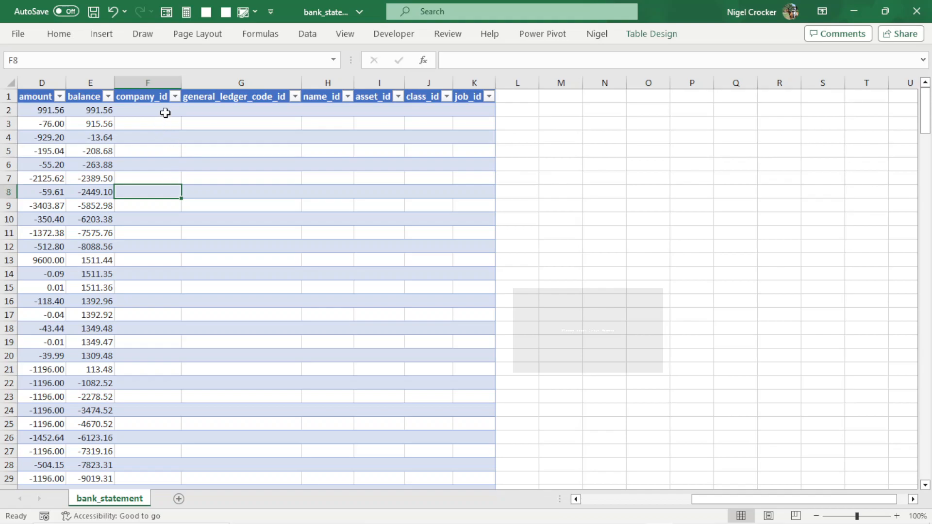
Apply the Number format to the data cells of the new ID columns.
{"action": "left_click_drag", "start_coordinate": [166, 113], "coordinate": [482, 453]}
{"action": "key", "text": "ctrl+1"}
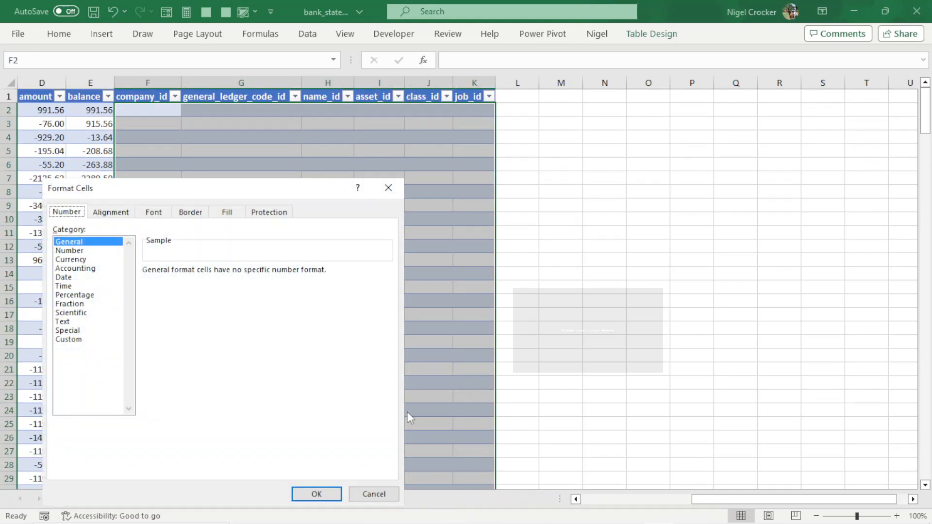
{"action": "key", "text": "Down"}
{"action": "left_click", "coordinate": [236, 275]}
{"action": "left_click", "coordinate": [236, 275]}
{"action": "left_click", "coordinate": [316, 493]}
{"action": "left_click", "coordinate": [215, 246]}
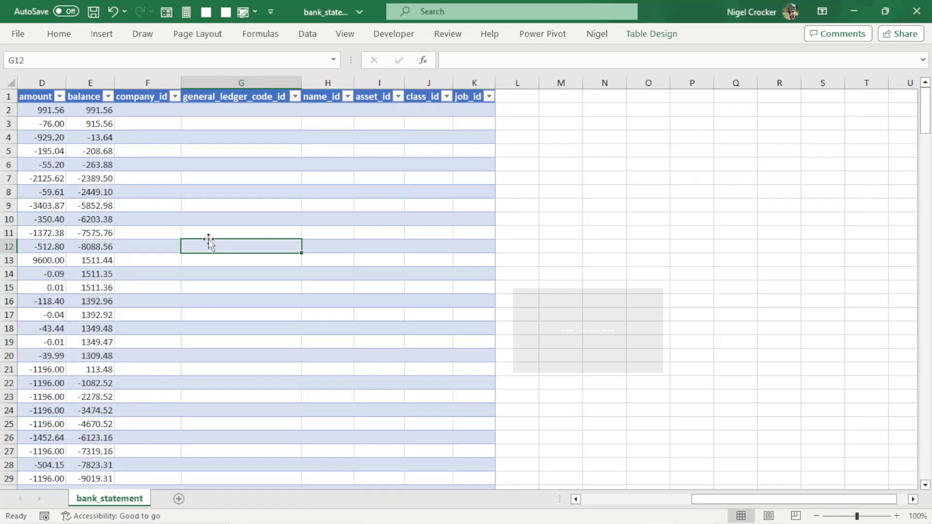
Save the workbook and switch to pgAdmin 4.
{"action": "key", "text": "ctrl+s"}
{"action": "left_click_drag", "start_coordinate": [722, 502], "coordinate": [608, 512]}
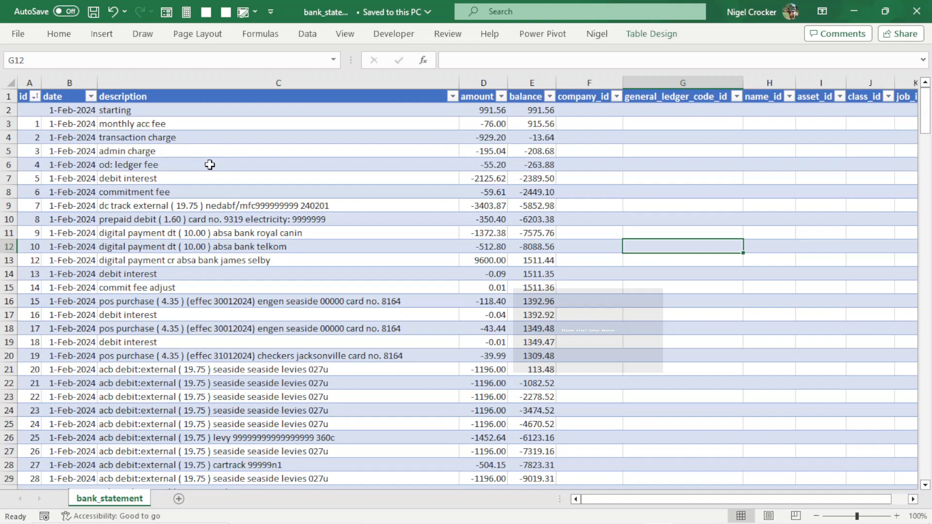
{"action": "key", "text": "alt+Tab"}
{"action": "key", "text": "alt+Tab"}
{"action": "key", "text": "alt+Tab"}
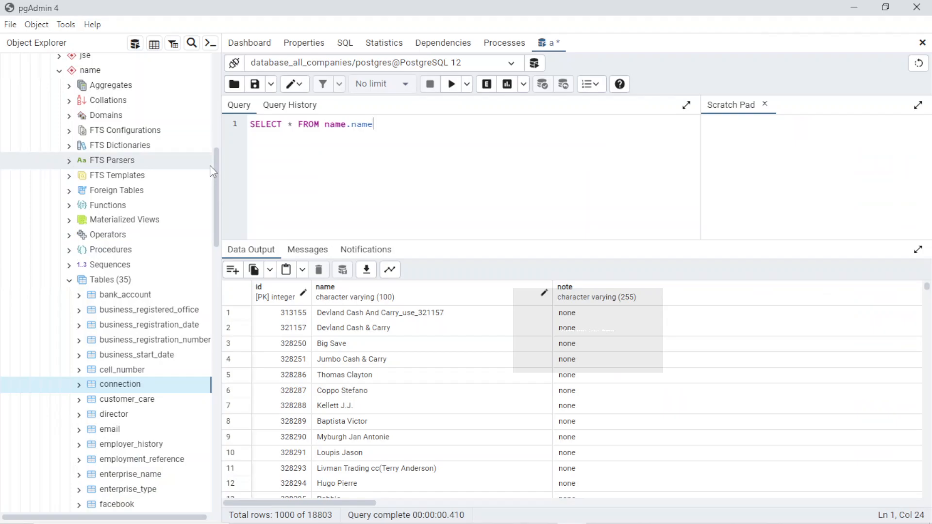
Change the query to SELECT * FROM bank.statement and run it.
{"action": "key", "text": "BackSpace"}
{"action": "key", "text": "BackSpace"}
{"action": "key", "text": "BackSpace"}
{"action": "key", "text": "BackSpace"}
{"action": "key", "text": "BackSpace"}
{"action": "key", "text": "BackSpace"}
{"action": "key", "text": "BackSpace"}
{"action": "key", "text": "BackSpace"}
{"action": "key", "text": "BackSpace"}
{"action": "type", "text": "bank_"}
{"action": "type", "text": "stae"}
{"action": "key", "text": "BackSpace"}
{"action": "type", "text": "tement_"}
{"action": "key", "text": "BackSpace"}
{"action": "key", "text": "BackSpace"}
{"action": "key", "text": "BackSpace"}
{"action": "key", "text": "BackSpace"}
{"action": "key", "text": "BackSpace"}
{"action": "key", "text": "BackSpace"}
{"action": "key", "text": "BackSpace"}
{"action": "key", "text": "BackSpace"}
{"action": "key", "text": "BackSpace"}
{"action": "key", "text": "BackSpace"}
{"action": "key", "text": "BackSpace"}
{"action": "type", "text": ".statement"}
{"action": "key", "text": "F5"}
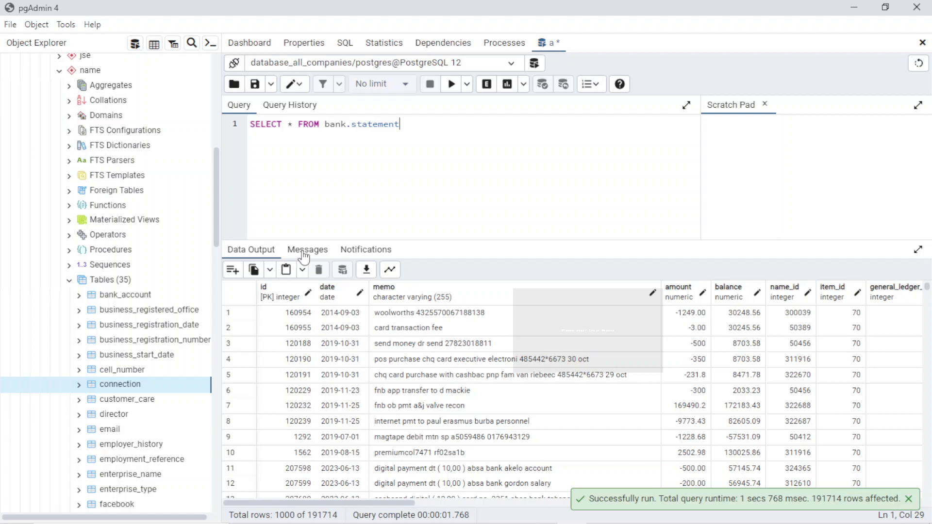
Examine the columns and rows of the bank.statement query results in an enlarged output panel.
{"action": "left_click", "coordinate": [303, 252]}
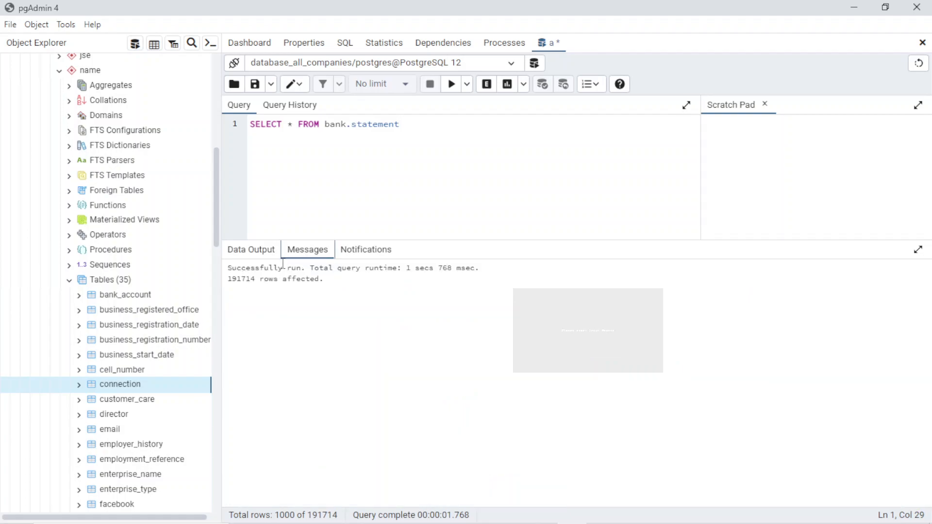
{"action": "left_click", "coordinate": [237, 252]}
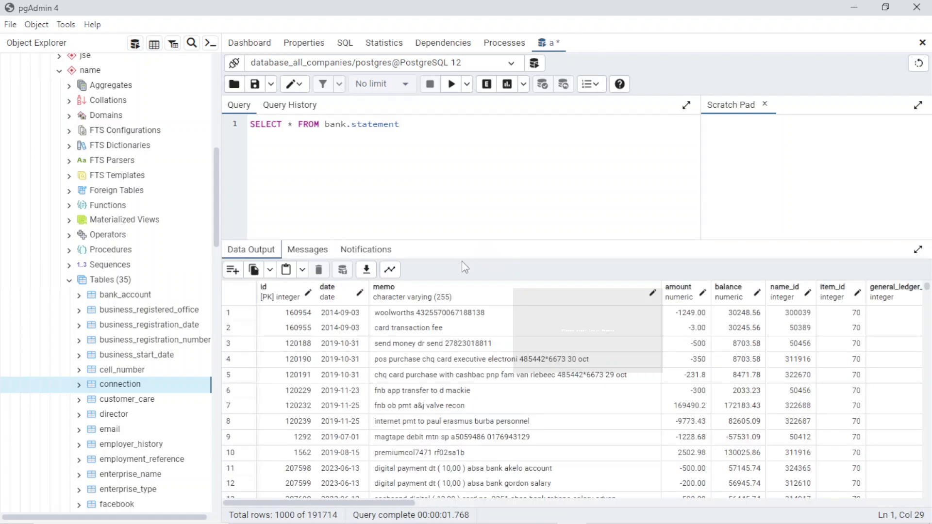
{"action": "left_click", "coordinate": [918, 251]}
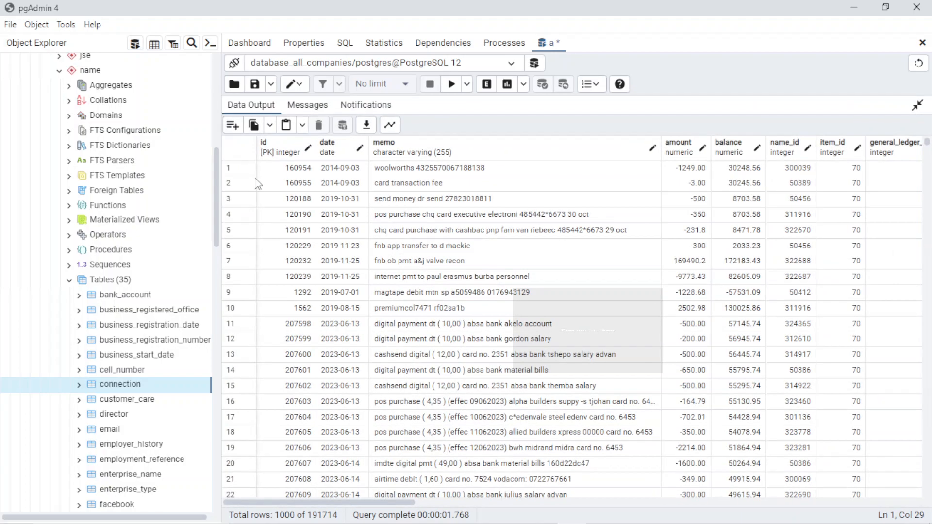
{"action": "left_click_drag", "start_coordinate": [219, 187], "coordinate": [130, 189]}
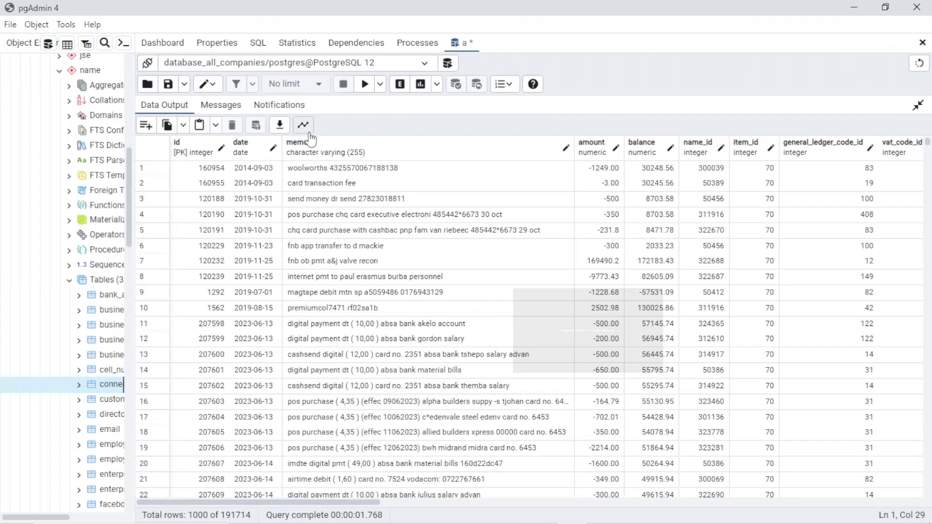
{"action": "left_click_drag", "start_coordinate": [384, 510], "coordinate": [600, 519]}
{"action": "scroll", "coordinate": [610, 399], "scroll_direction": "down", "scroll_amount": 20}
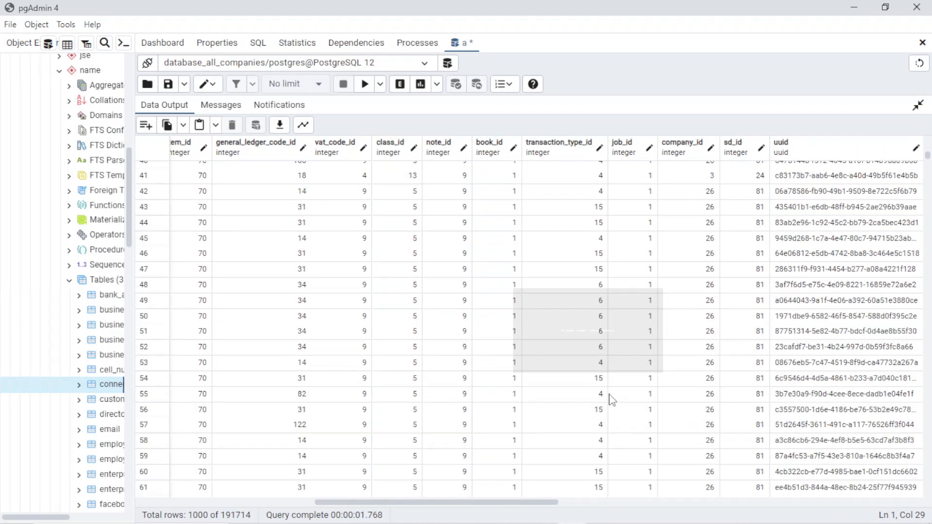
{"action": "scroll", "coordinate": [610, 399], "scroll_direction": "down", "scroll_amount": 20}
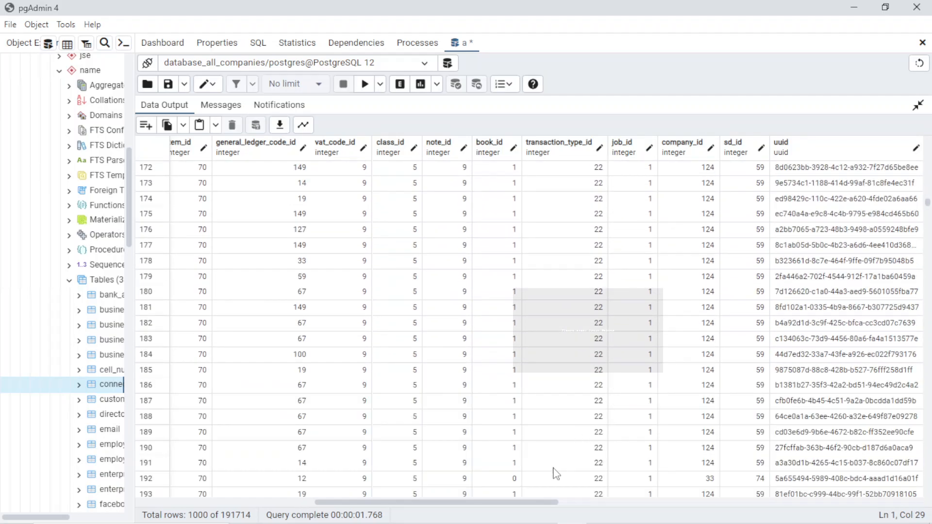
{"action": "left_click_drag", "start_coordinate": [542, 507], "coordinate": [315, 502]}
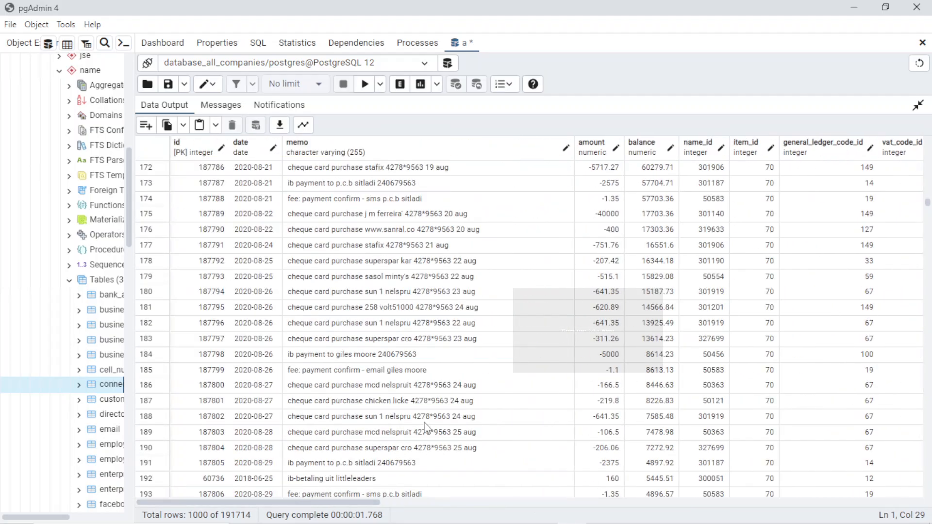
{"action": "scroll", "coordinate": [534, 361], "scroll_direction": "down", "scroll_amount": 3}
{"action": "scroll", "coordinate": [534, 362], "scroll_direction": "down", "scroll_amount": 5}
{"action": "scroll", "coordinate": [534, 361], "scroll_direction": "up", "scroll_amount": 20}
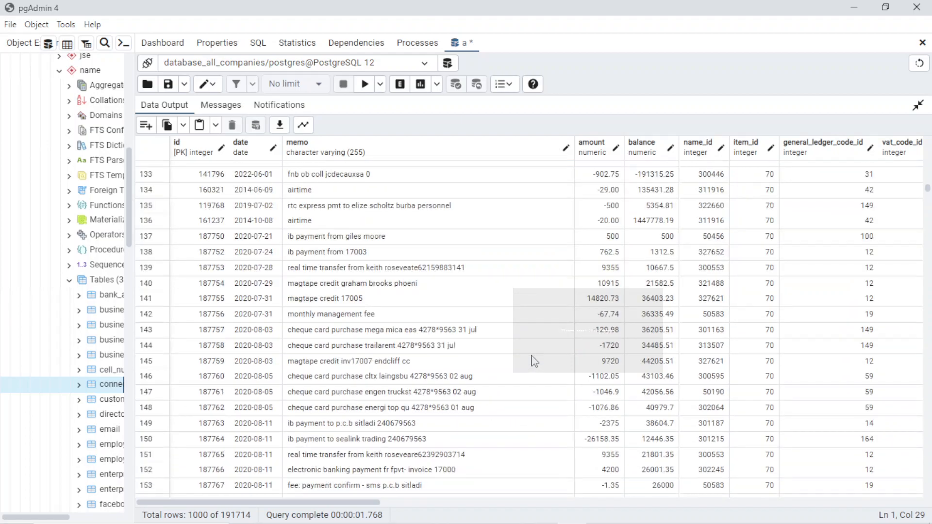
{"action": "scroll", "coordinate": [534, 361], "scroll_direction": "up", "scroll_amount": 20}
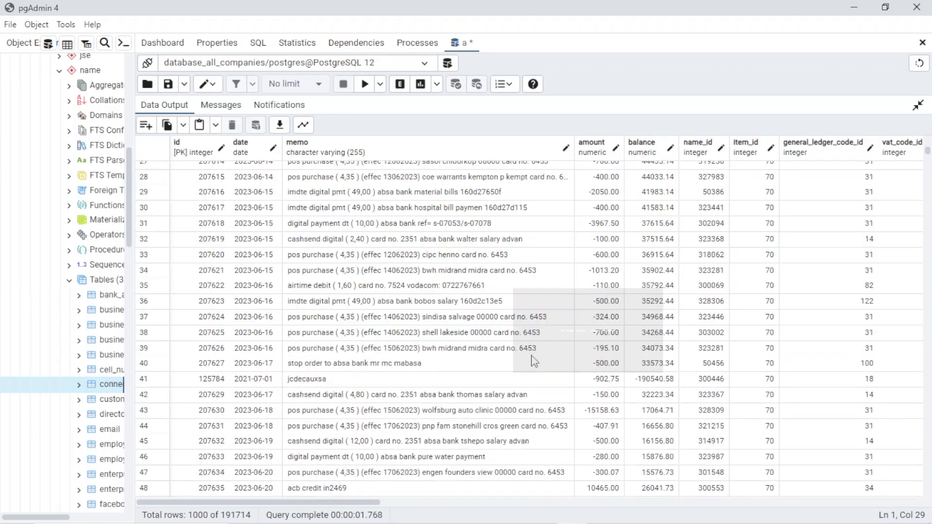
{"action": "left_click", "coordinate": [918, 105]}
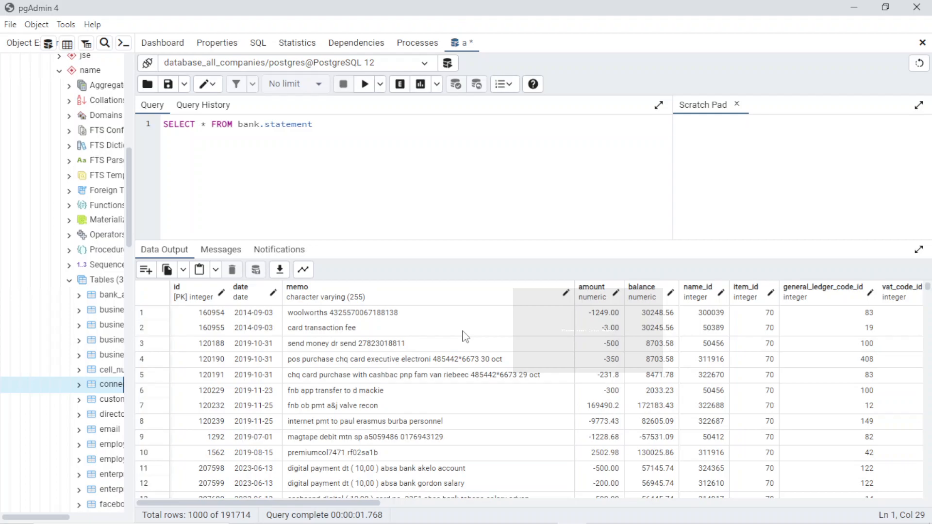
{"action": "key", "text": "alt+Tab"}
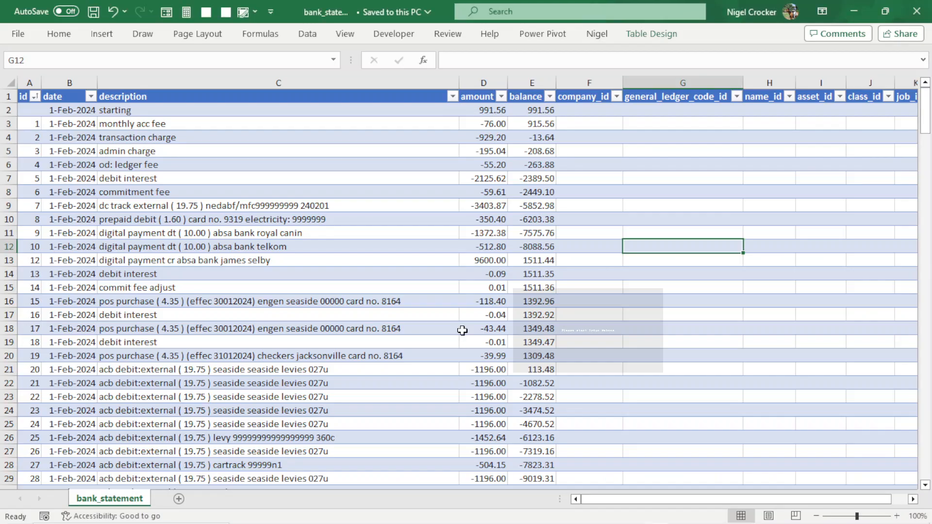
Switch back to the bank_statement workbook and review the rows alongside the data-cleaning notes.
{"action": "left_click", "coordinate": [458, 331]}
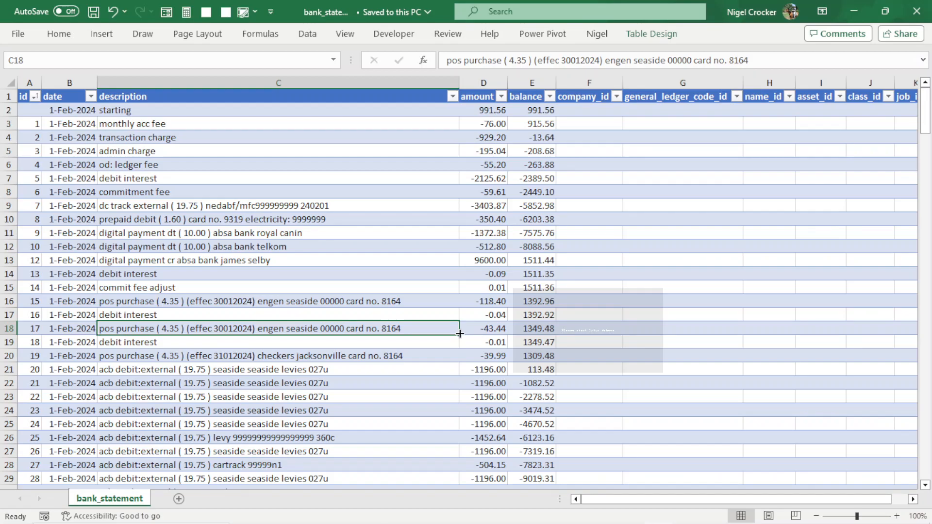
{"action": "scroll", "coordinate": [460, 334], "scroll_direction": "down", "scroll_amount": 1}
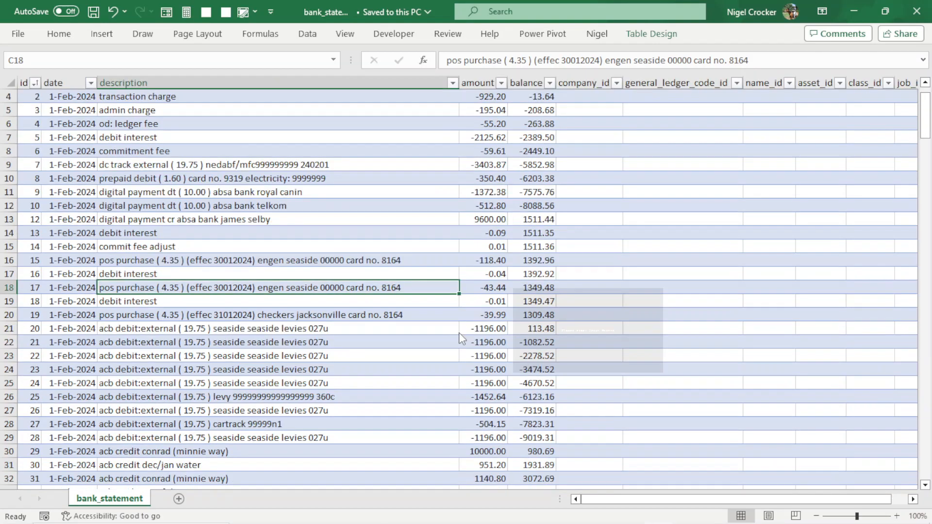
{"action": "key", "text": "alt+Tab"}
{"action": "key", "text": "alt+Tab"}
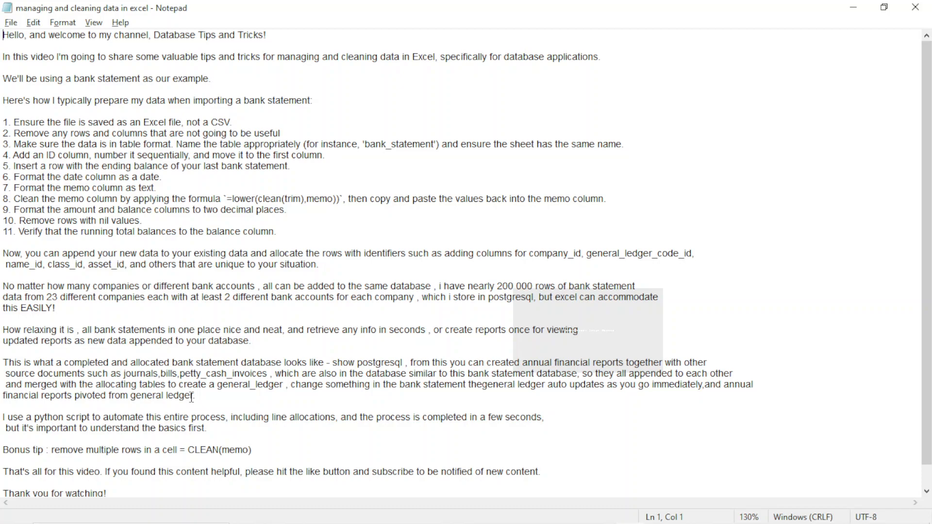
{"action": "key", "text": "alt+Tab"}
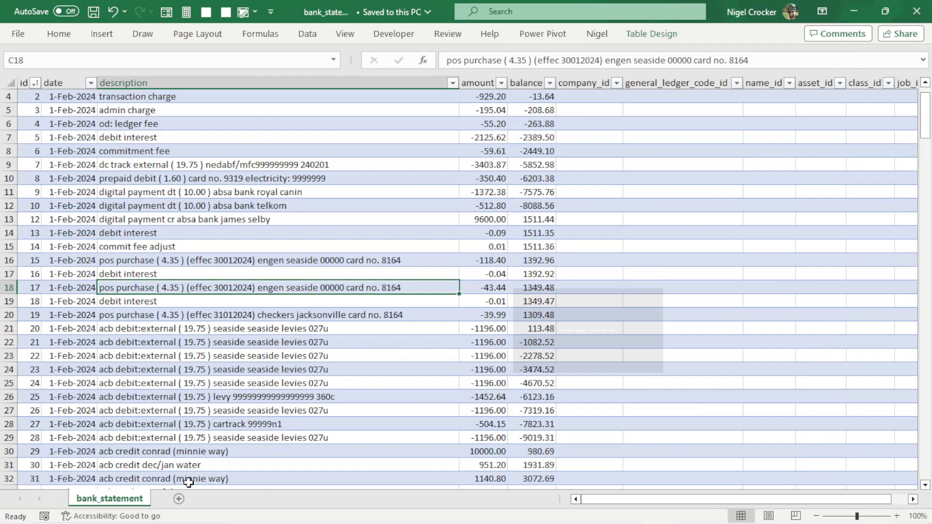
Add a new sheet and enter a three-line sample phrase with line breaks within cell B3.
{"action": "left_click", "coordinate": [179, 499]}
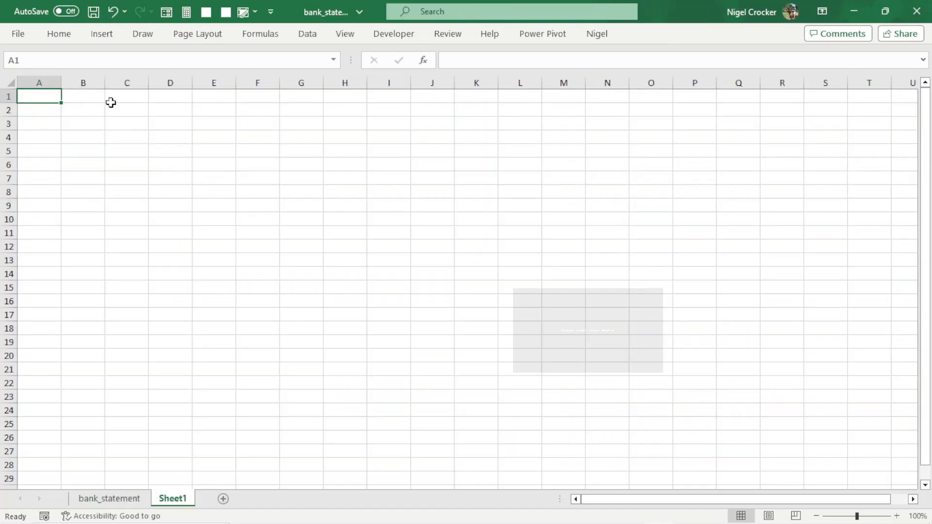
{"action": "left_click", "coordinate": [93, 110]}
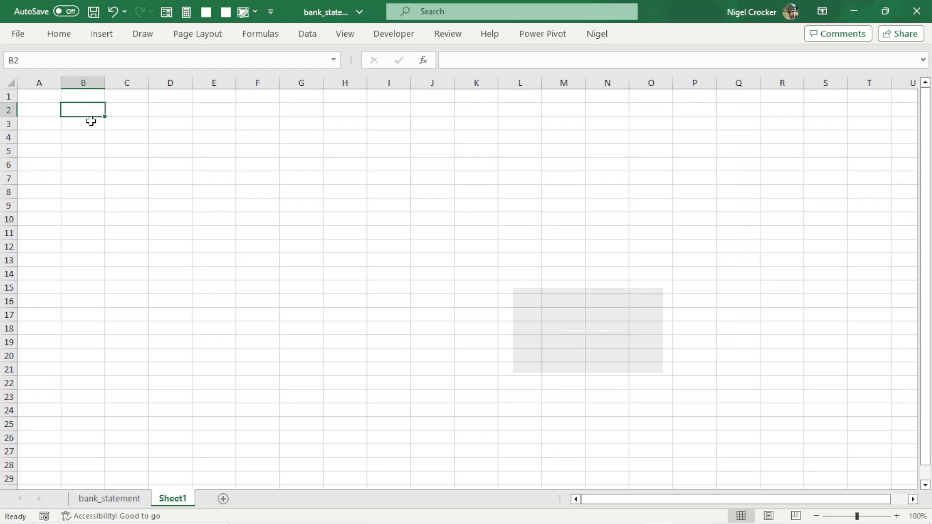
{"action": "left_click", "coordinate": [86, 136]}
{"action": "left_click", "coordinate": [83, 128]}
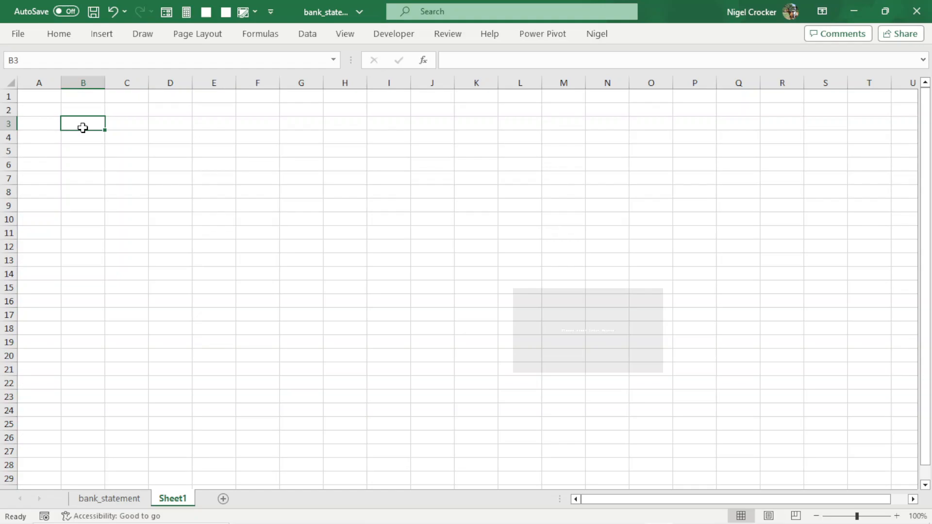
{"action": "type", "text": "nih"}
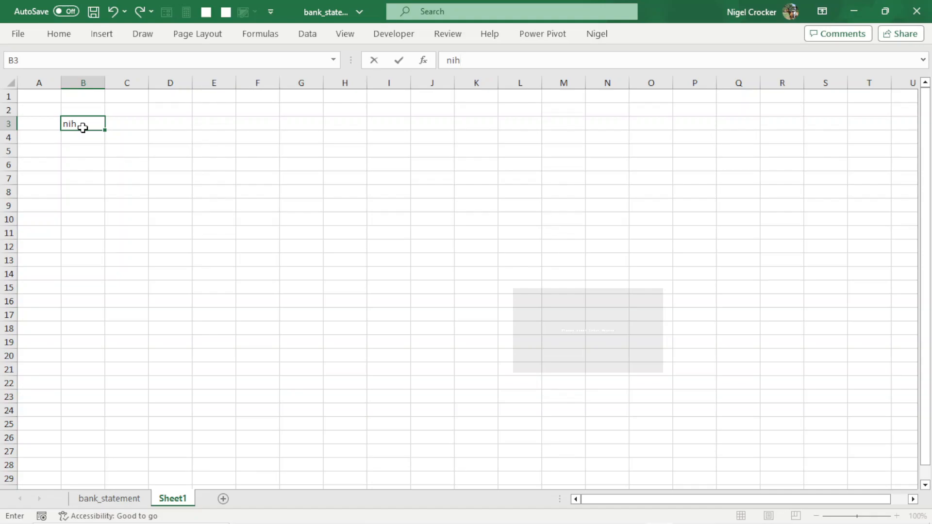
{"action": "key", "text": "BackSpace"}
{"action": "type", "text": "gel is"}
{"action": "key", "text": "alt+Return"}
{"action": "type", "text": "enjoying this"}
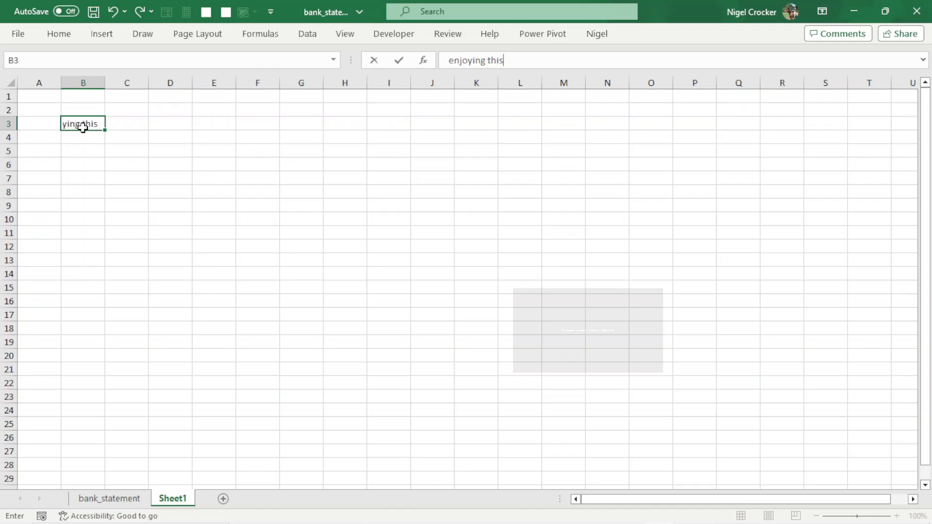
{"action": "key", "text": "alt+Return"}
{"action": "type", "text": "video"}
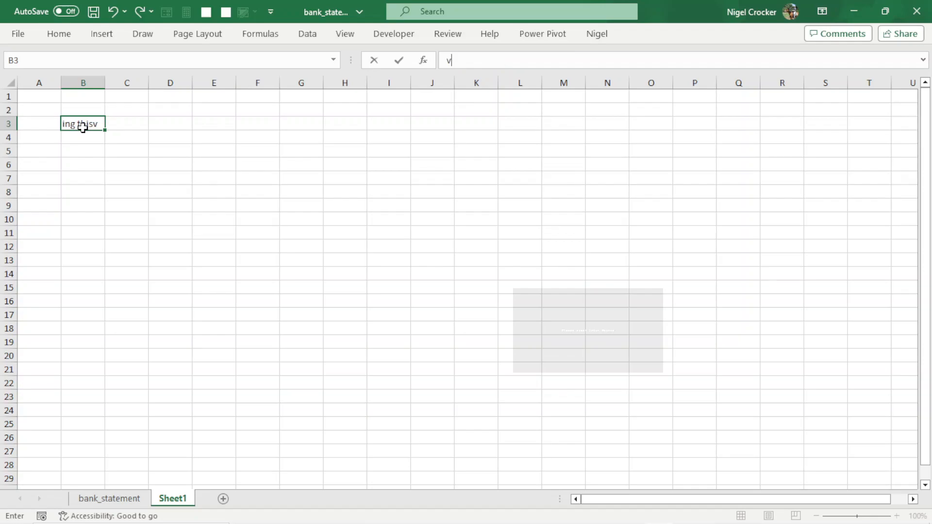
{"action": "key", "text": "Return"}
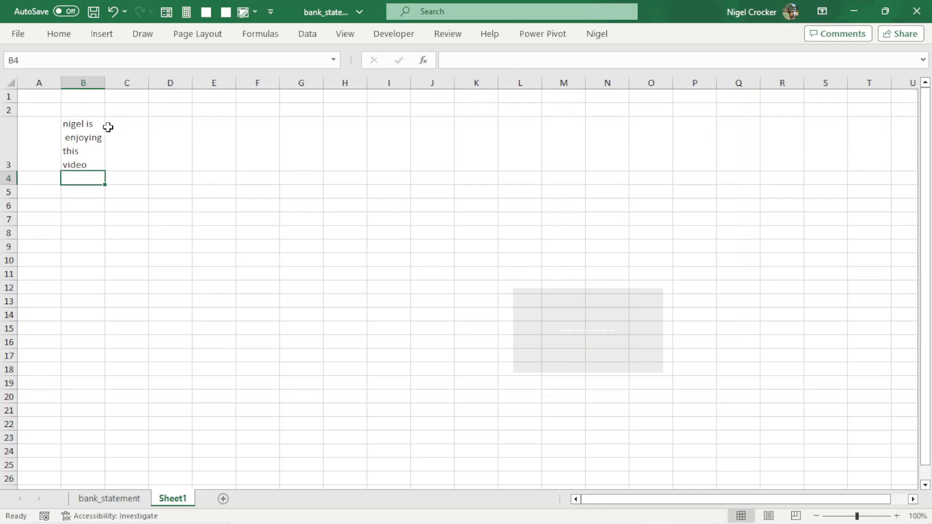
Expand the formula bar to display every line of cell B3's text.
{"action": "left_click", "coordinate": [66, 139]}
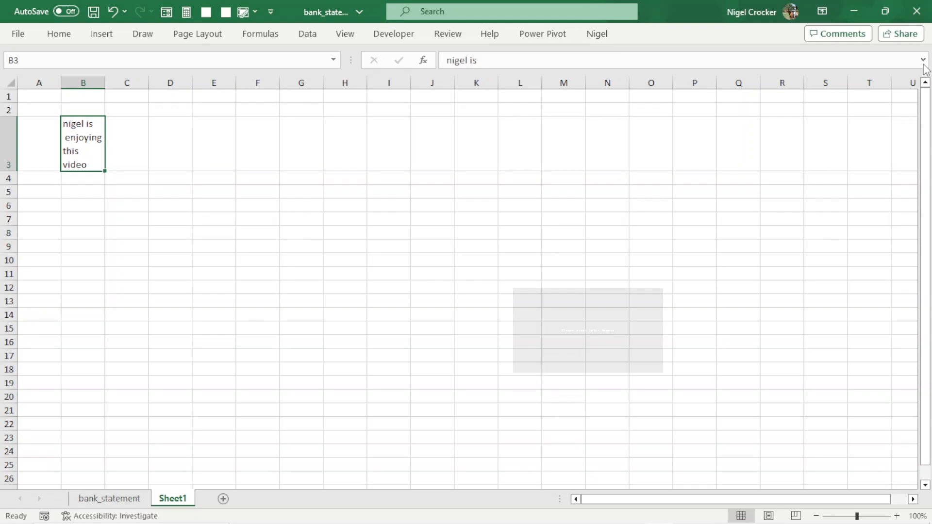
{"action": "left_click_drag", "start_coordinate": [722, 71], "coordinate": [710, 110]}
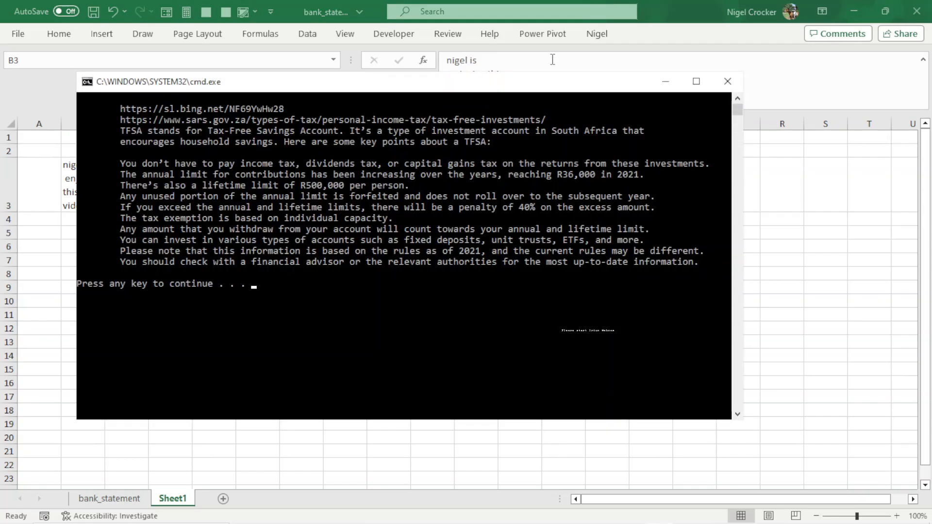
{"action": "key", "text": "Return"}
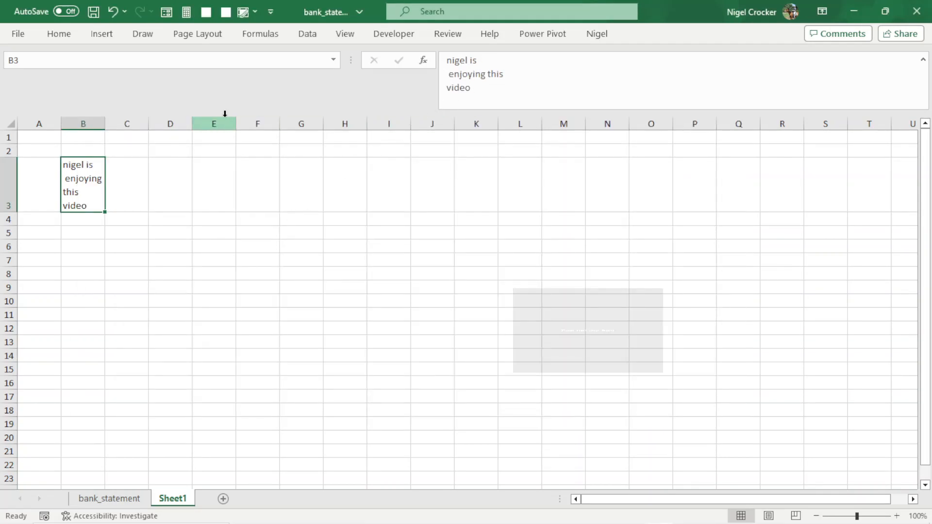
{"action": "left_click", "coordinate": [483, 58]}
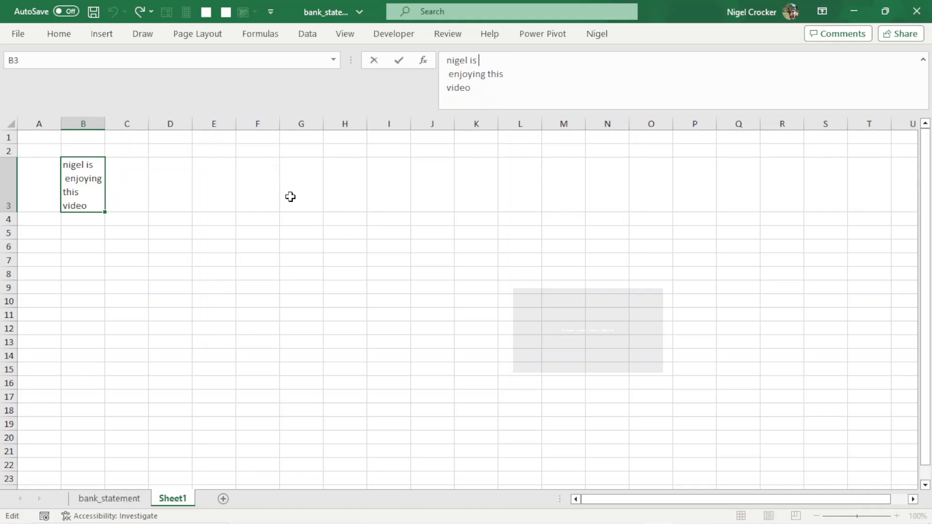
{"action": "left_click", "coordinate": [133, 186]}
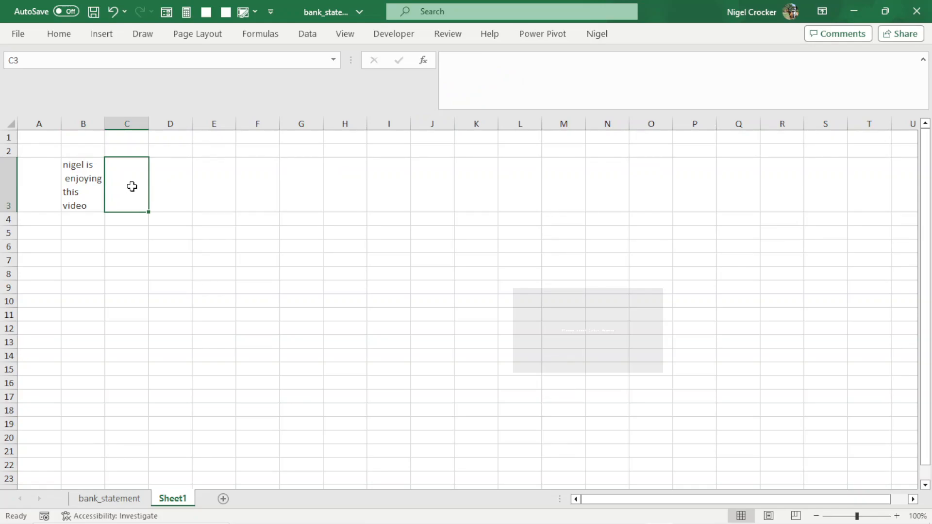
Enter the formula =CLEAN(B3) in cell C3.
{"action": "type", "text": "=CL"}
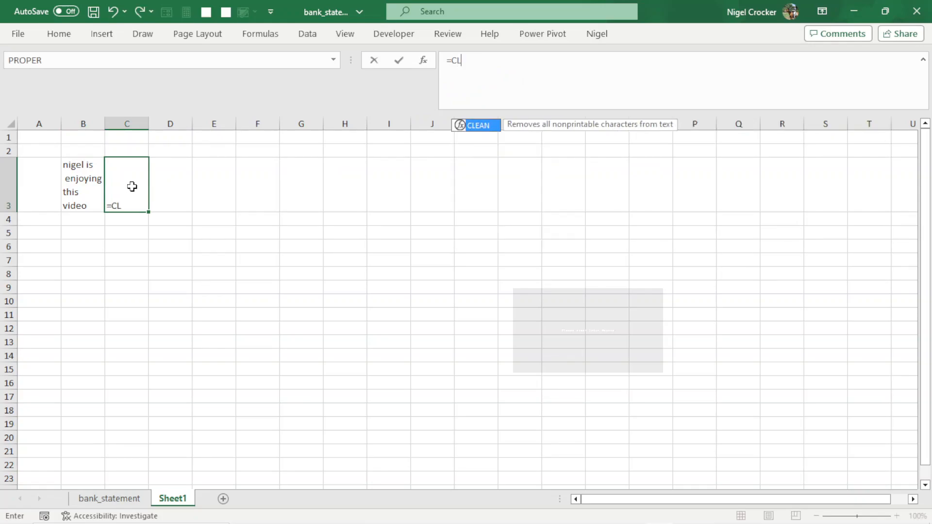
{"action": "double_click", "coordinate": [483, 127]}
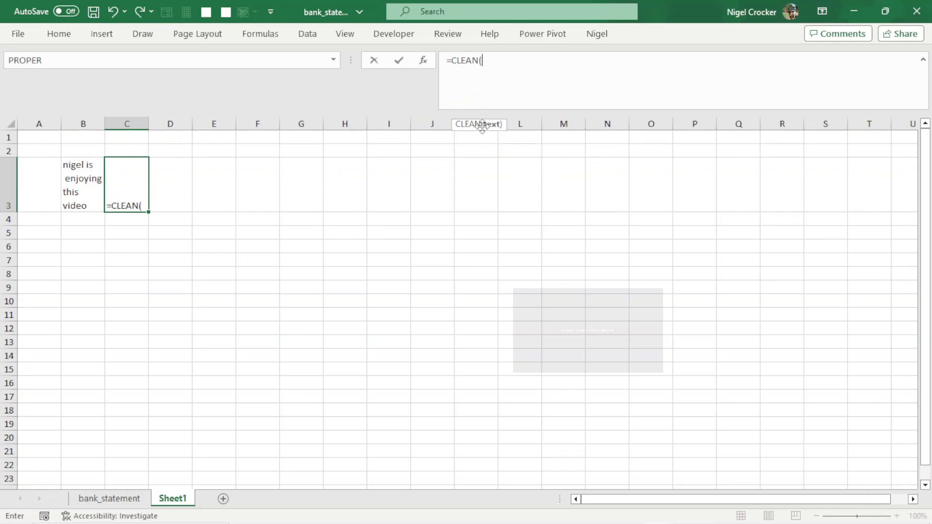
{"action": "left_click", "coordinate": [67, 193]}
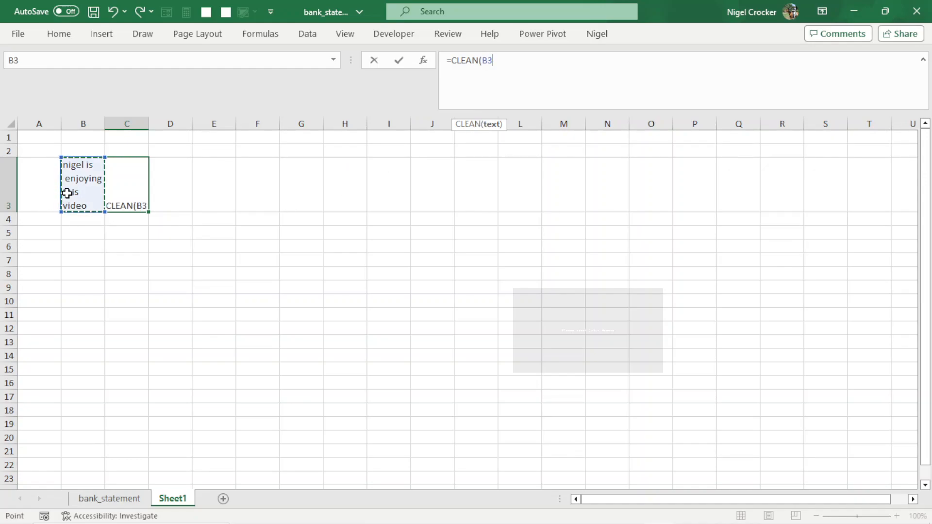
{"action": "type", "text": ")"}
{"action": "key", "text": "Return"}
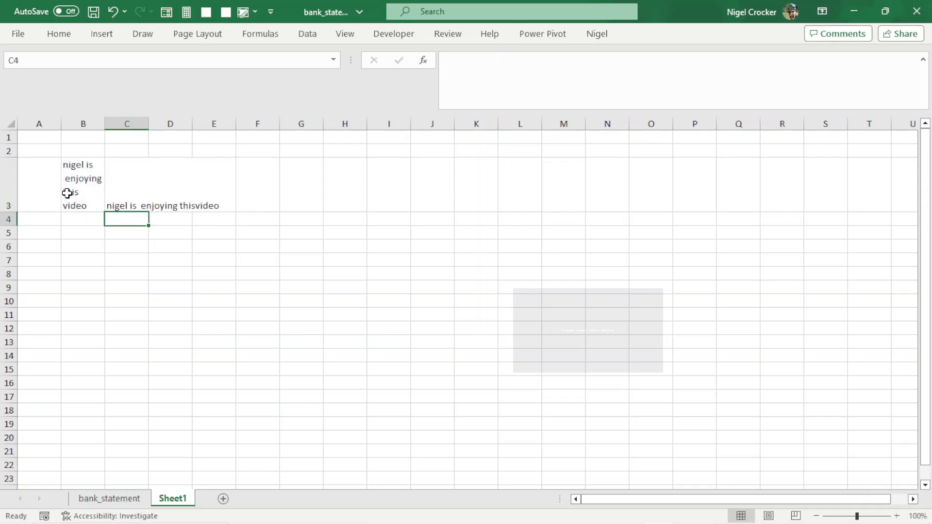
Paste the cleaned result from C3 over B3 as values, then delete helper column C.
{"action": "left_click", "coordinate": [122, 195]}
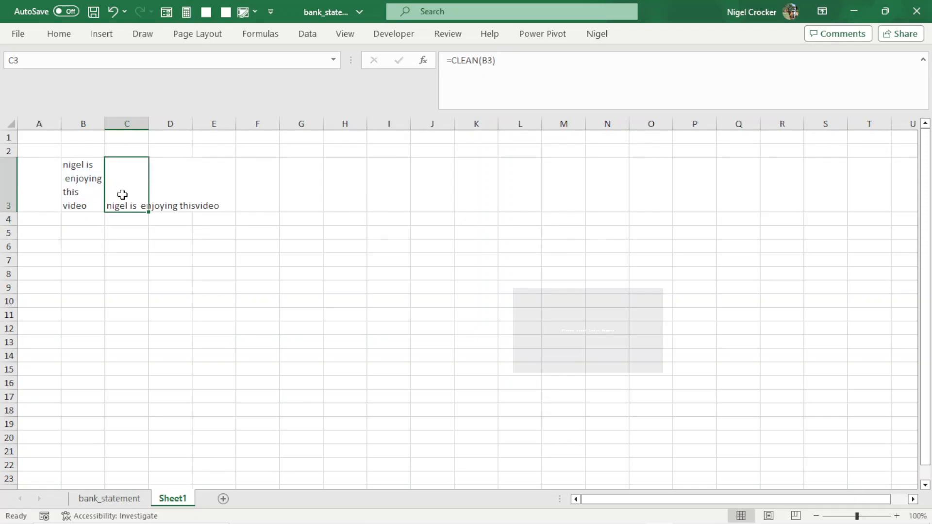
{"action": "key", "text": "ctrl+c"}
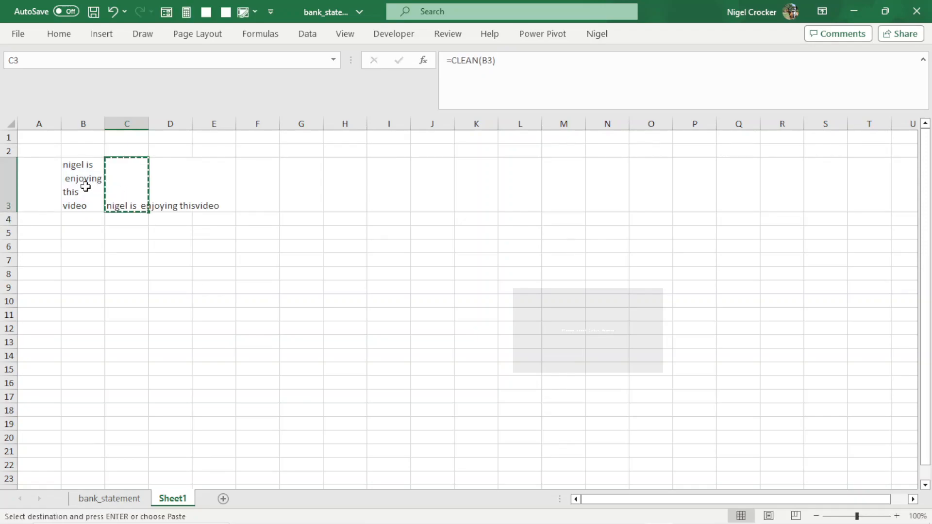
{"action": "left_click", "coordinate": [80, 187]}
{"action": "right_click", "coordinate": [82, 193]}
{"action": "left_click", "coordinate": [135, 189]}
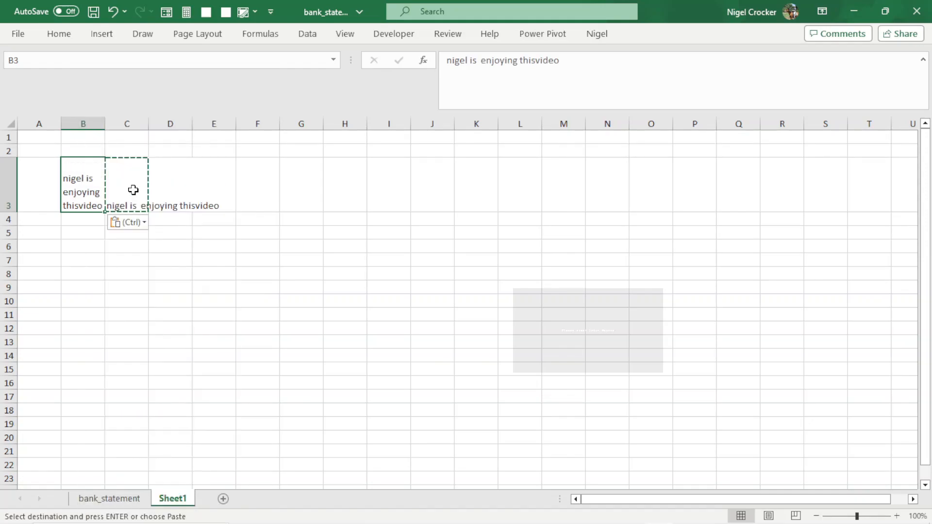
{"action": "key", "text": "Escape"}
{"action": "left_click", "coordinate": [125, 129]}
{"action": "right_click", "coordinate": [127, 129]}
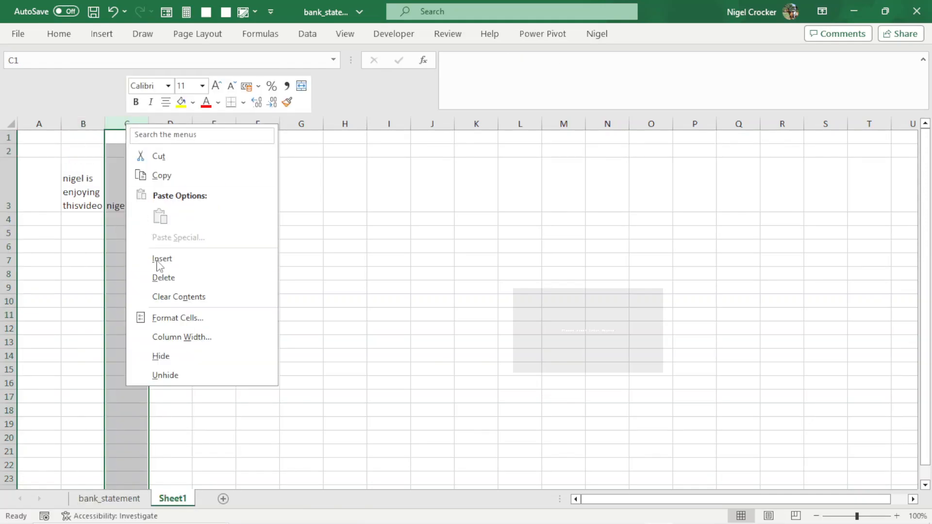
{"action": "left_click", "coordinate": [161, 275]}
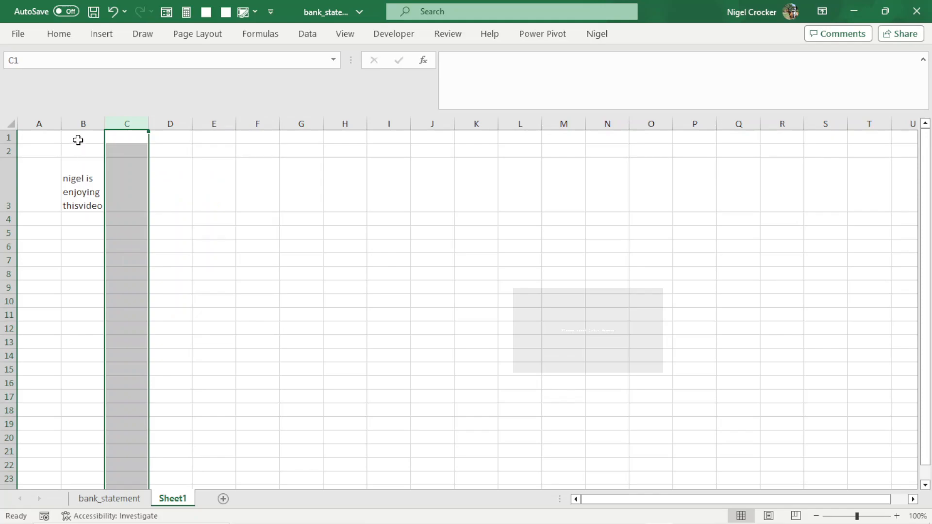
Turn off Wrap text for column B in the Format Cells alignment settings.
{"action": "right_click", "coordinate": [81, 121]}
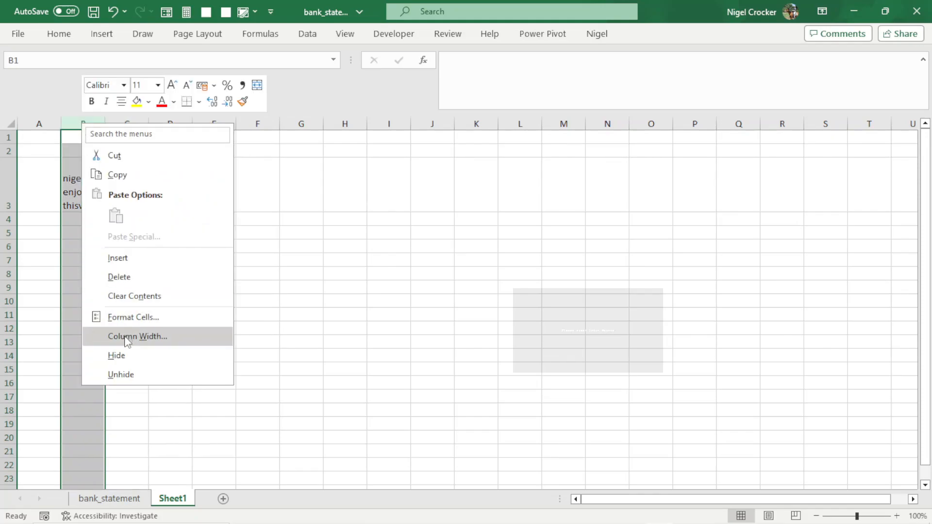
{"action": "left_click", "coordinate": [120, 318]}
{"action": "left_click", "coordinate": [74, 174]}
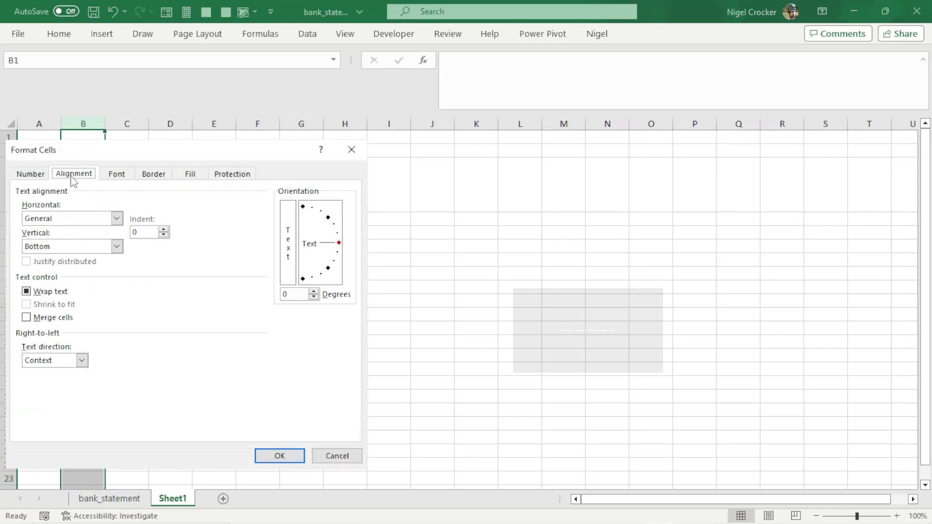
{"action": "left_click", "coordinate": [26, 292]}
{"action": "left_click", "coordinate": [26, 292]}
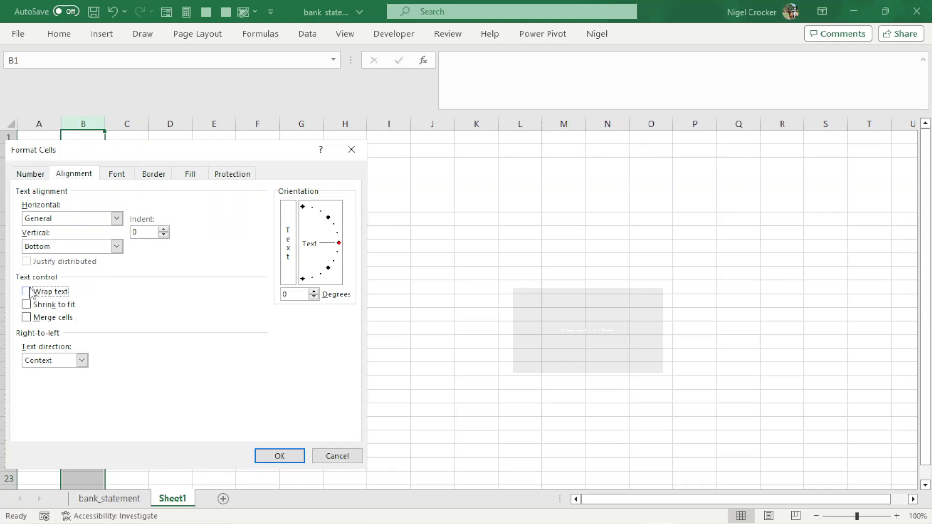
{"action": "left_click", "coordinate": [280, 454]}
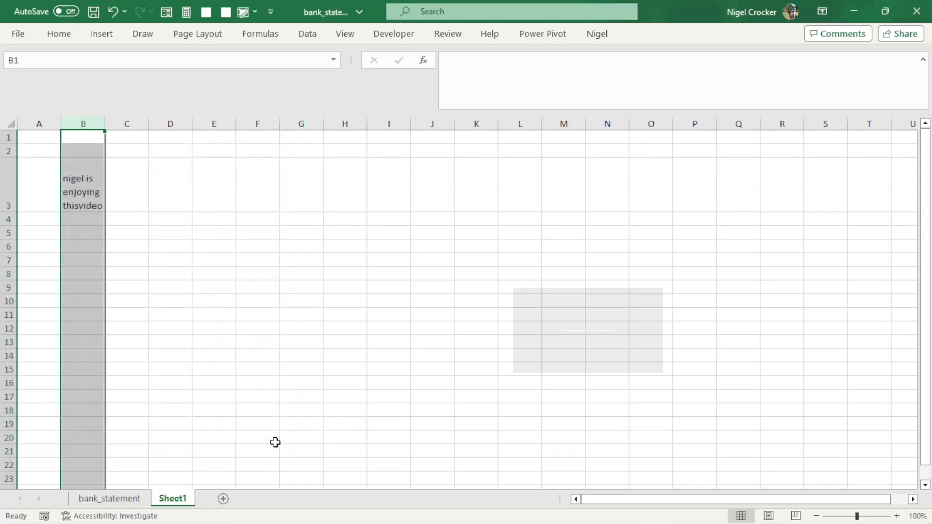
Autofit column B's width to its text.
{"action": "double_click", "coordinate": [105, 123]}
{"action": "left_click", "coordinate": [105, 163]}
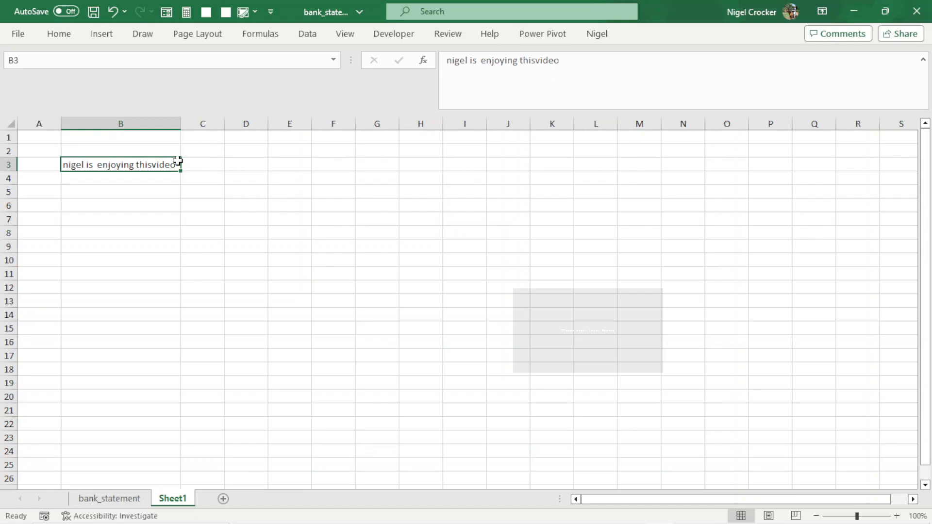
{"action": "left_click", "coordinate": [154, 179]}
{"action": "left_click", "coordinate": [153, 193]}
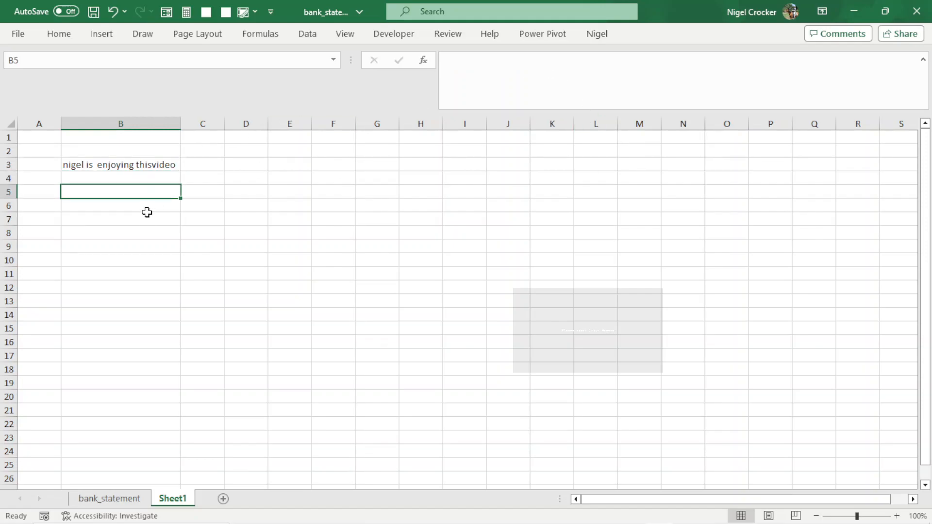
{"action": "left_click_drag", "start_coordinate": [147, 220], "coordinate": [147, 212]}
{"action": "key", "text": "alt+Tab"}
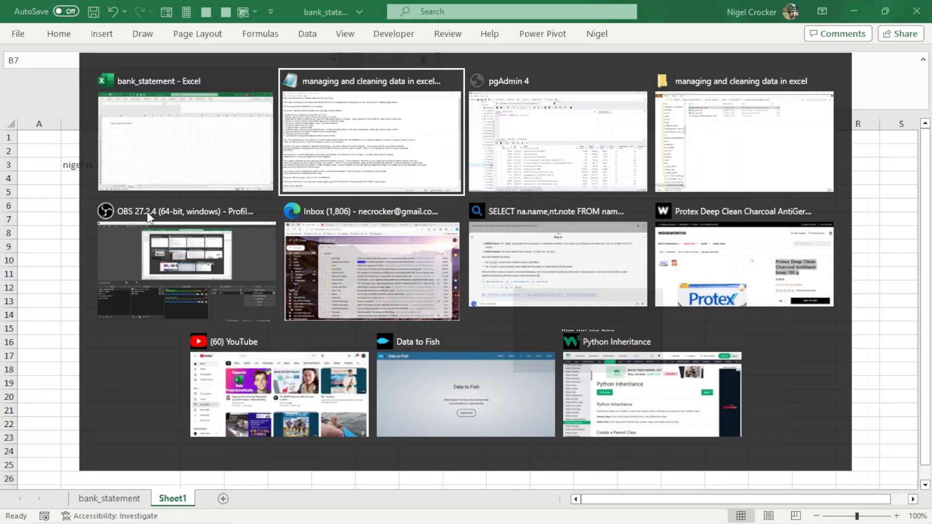